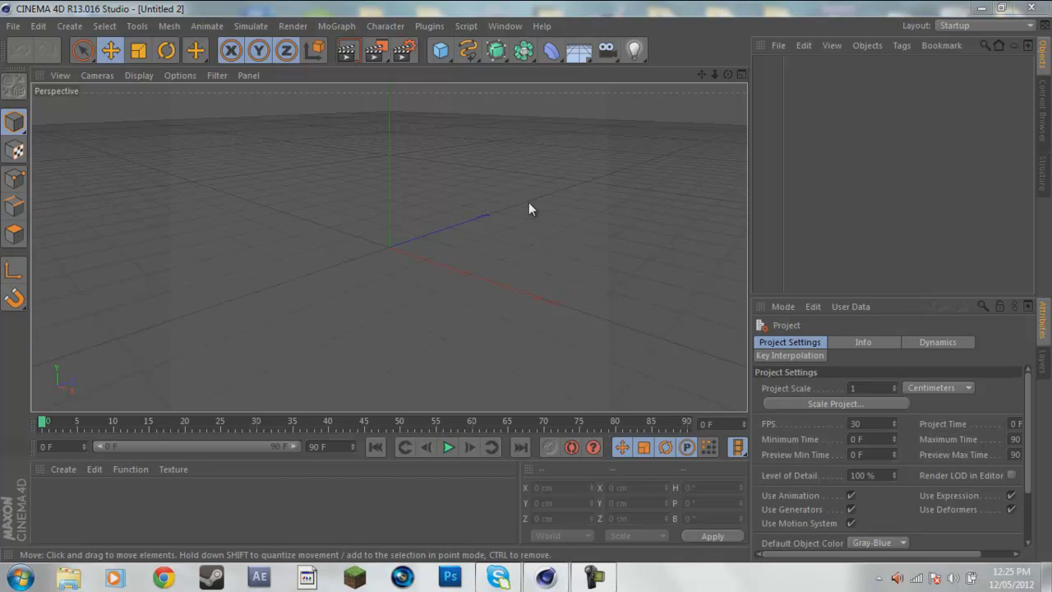
- Orbit and pan the perspective view to face the ground grid head-on, close to horizon level
drag(729, 75, 497, 366)
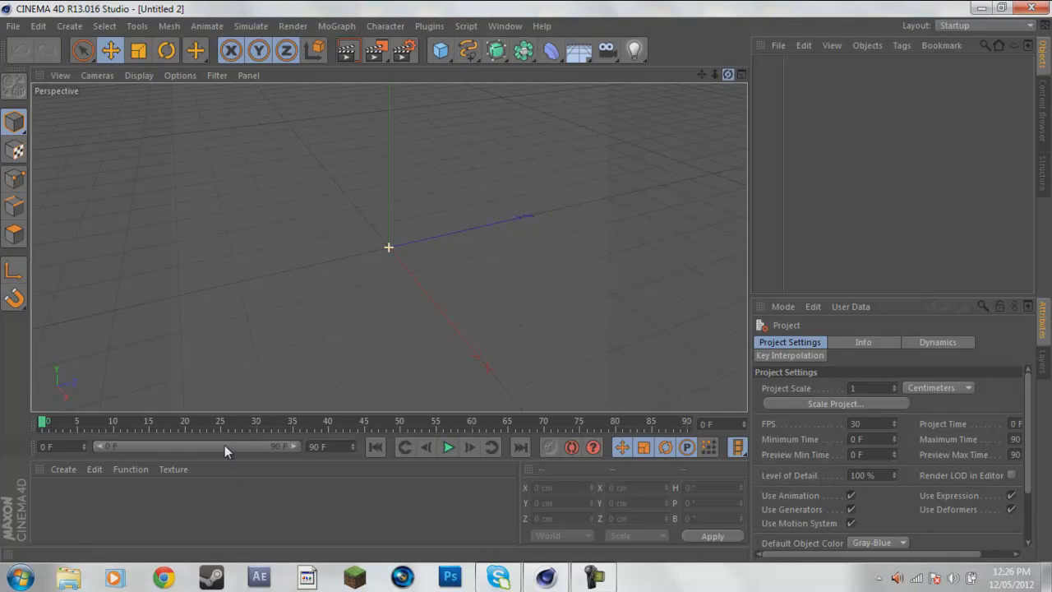
drag(729, 75, 528, 281)
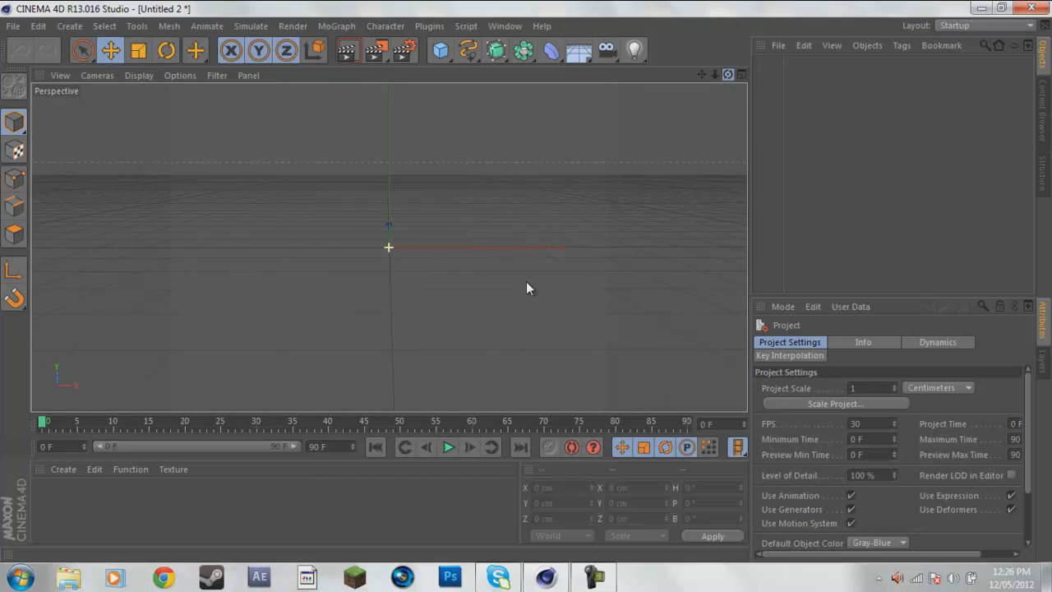
drag(526, 281, 541, 143)
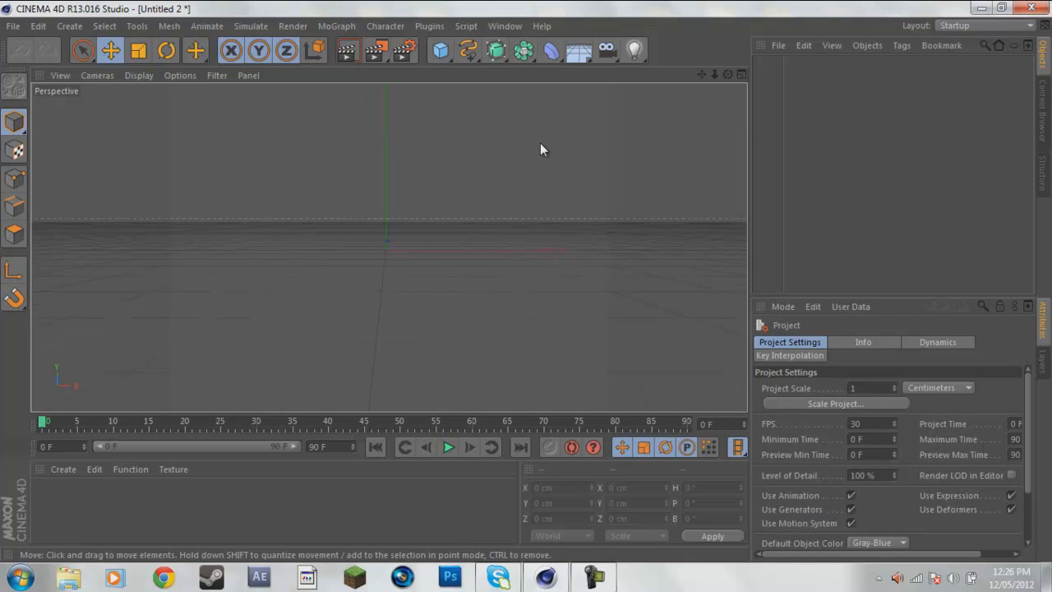
drag(701, 74, 526, 287)
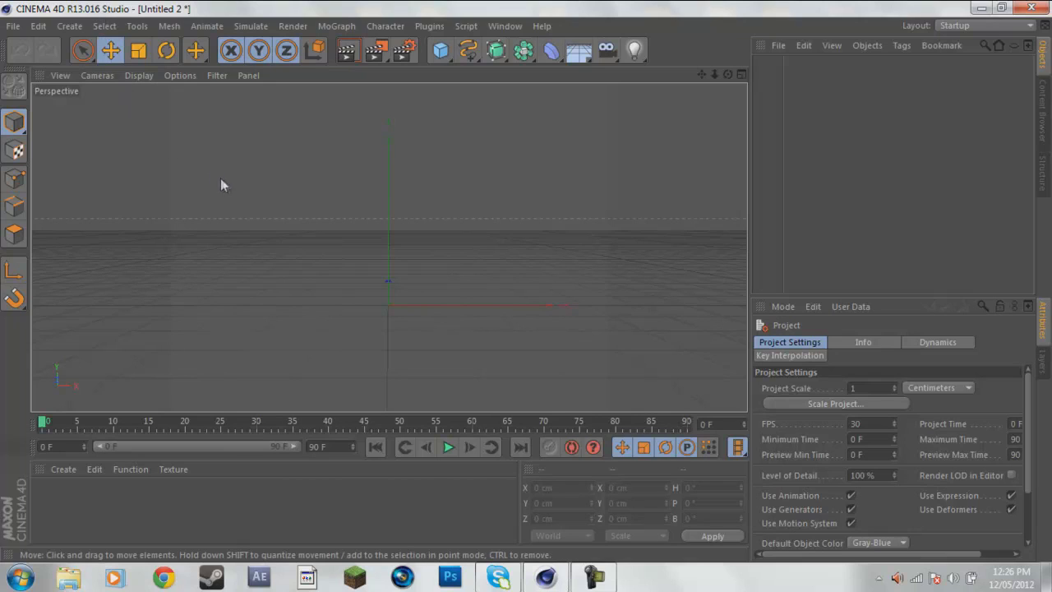
drag(702, 74, 527, 282)
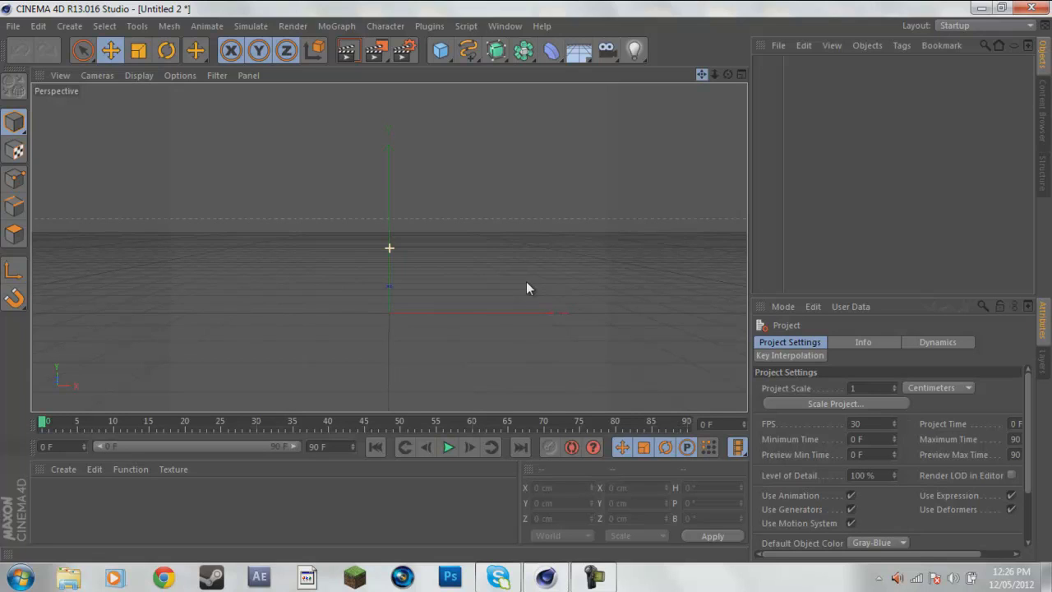
drag(529, 287, 526, 287)
click(606, 581)
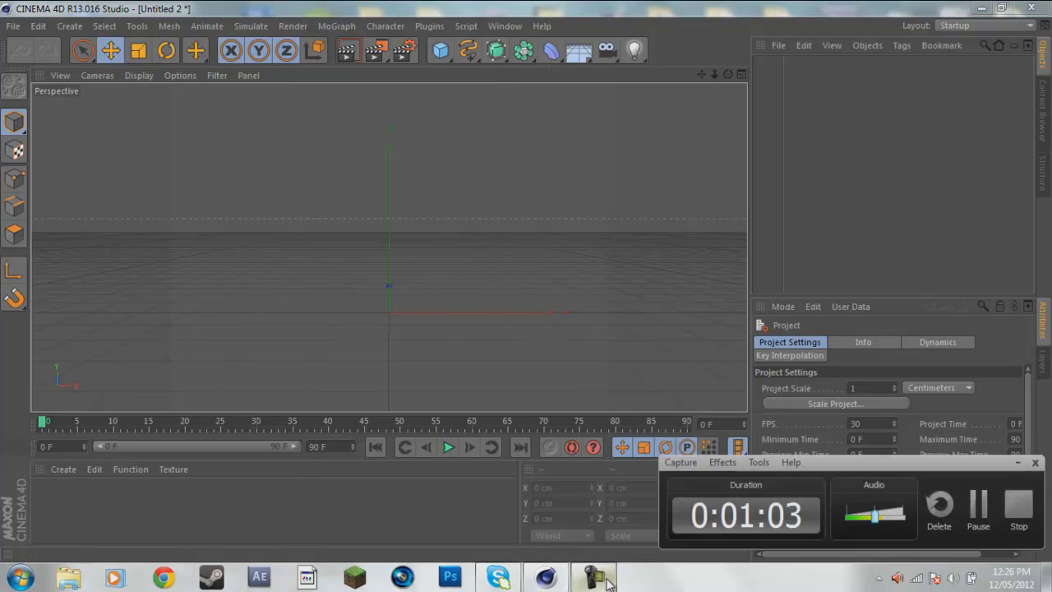
click(1018, 464)
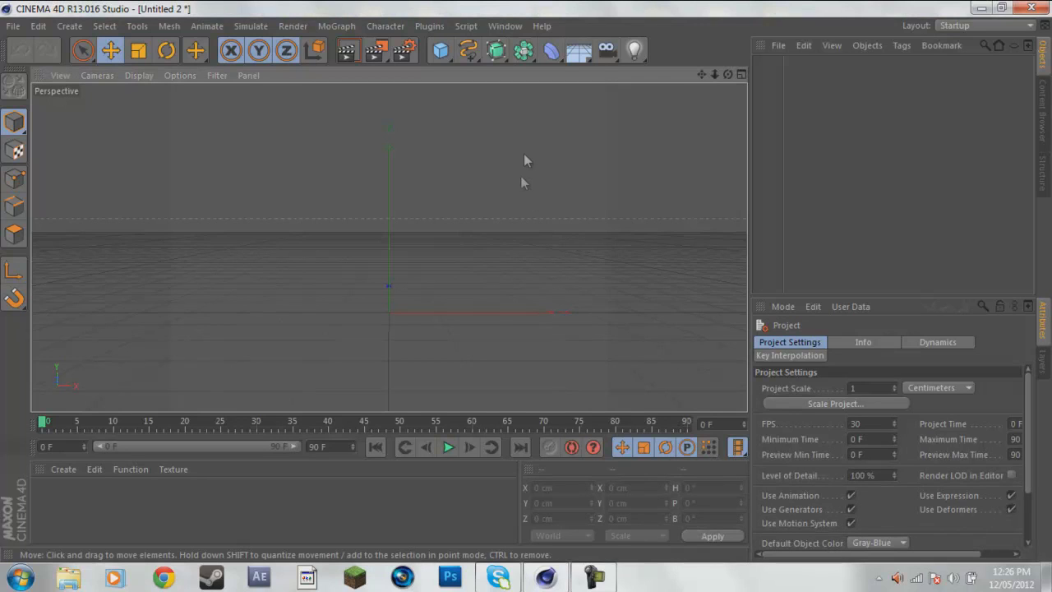
click(593, 577)
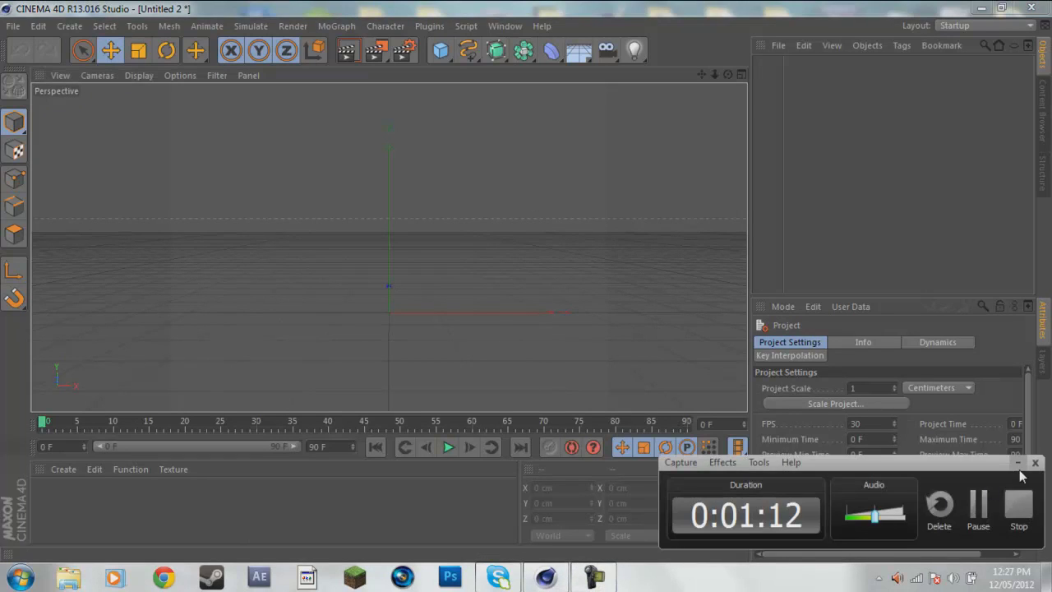
click(1017, 465)
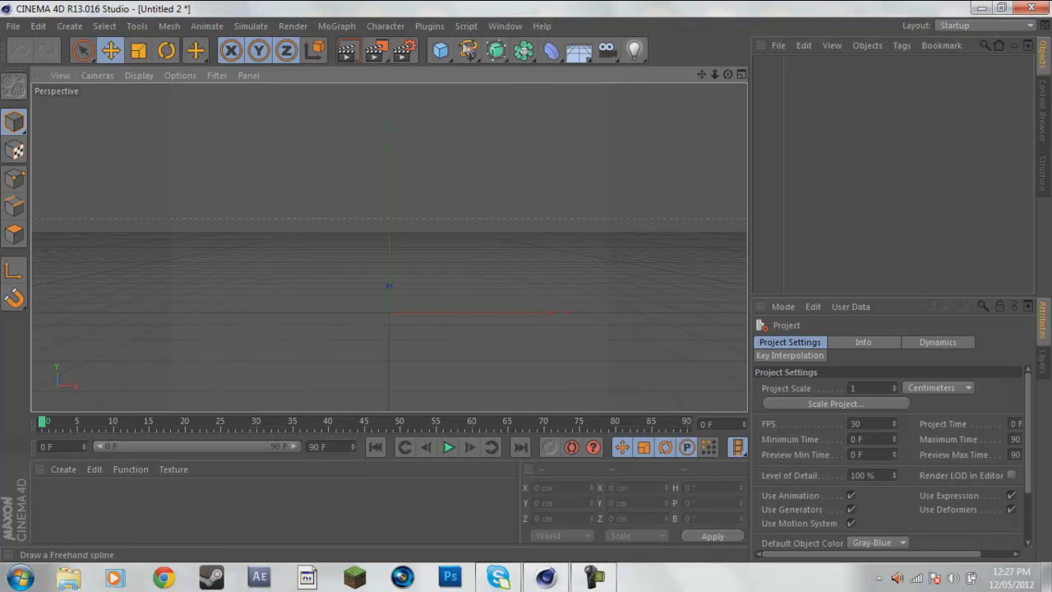
- Add a MoText object and set its text to "Tutorial"
click(348, 25)
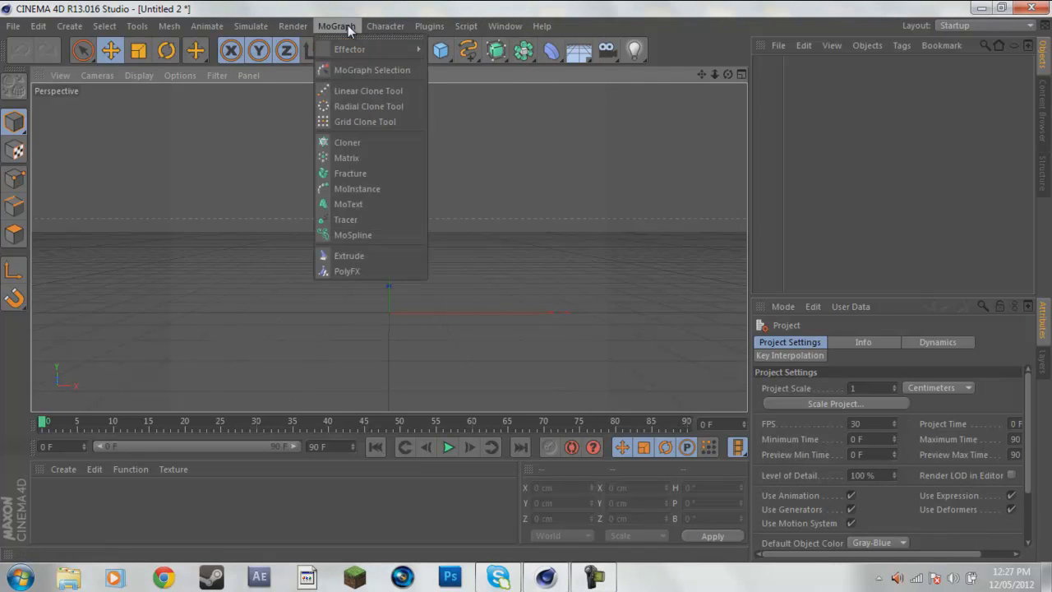
click(353, 200)
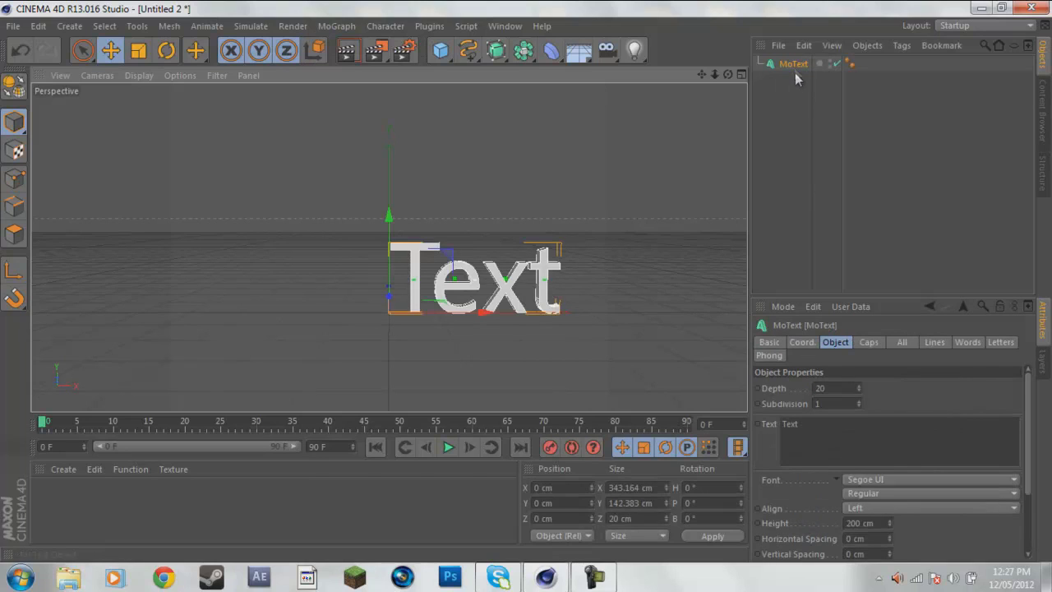
double_click(790, 424)
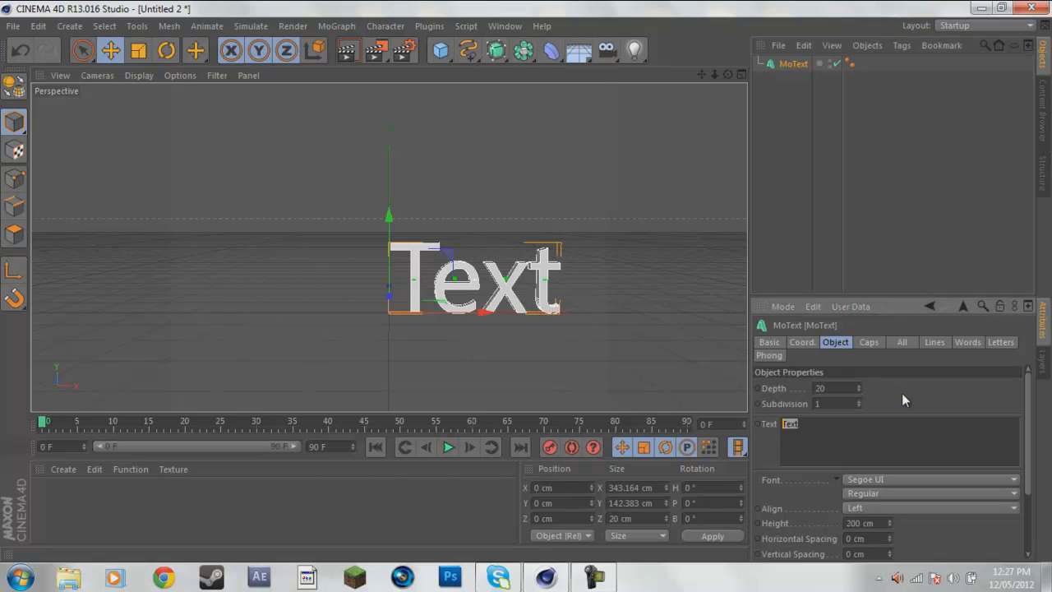
text(Tutorial)
click(902, 398)
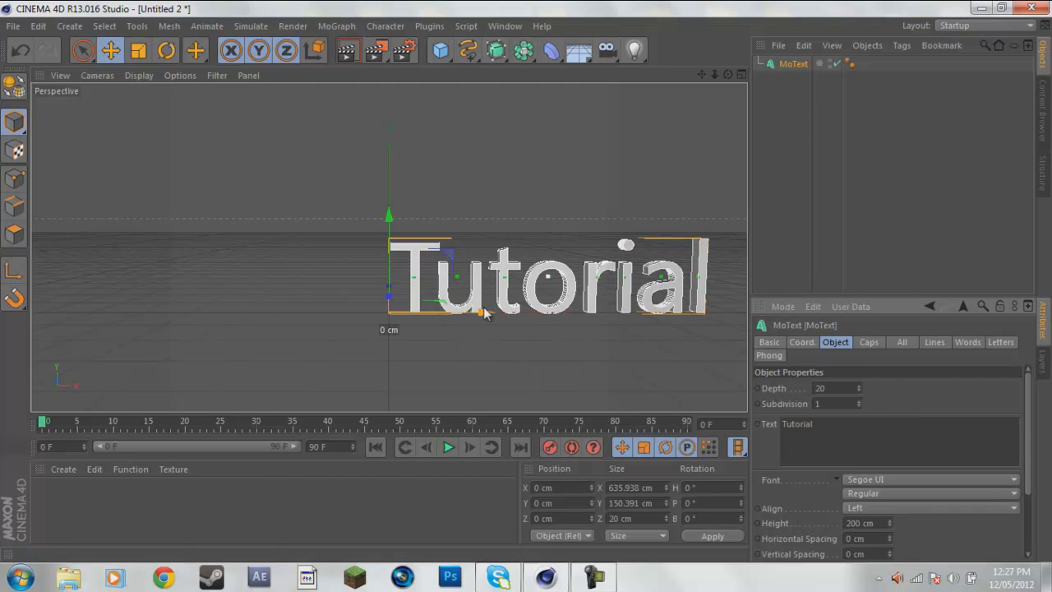
- Move the text object to about X -315 cm and Y 203 cm, centring it above the grid
click(111, 52)
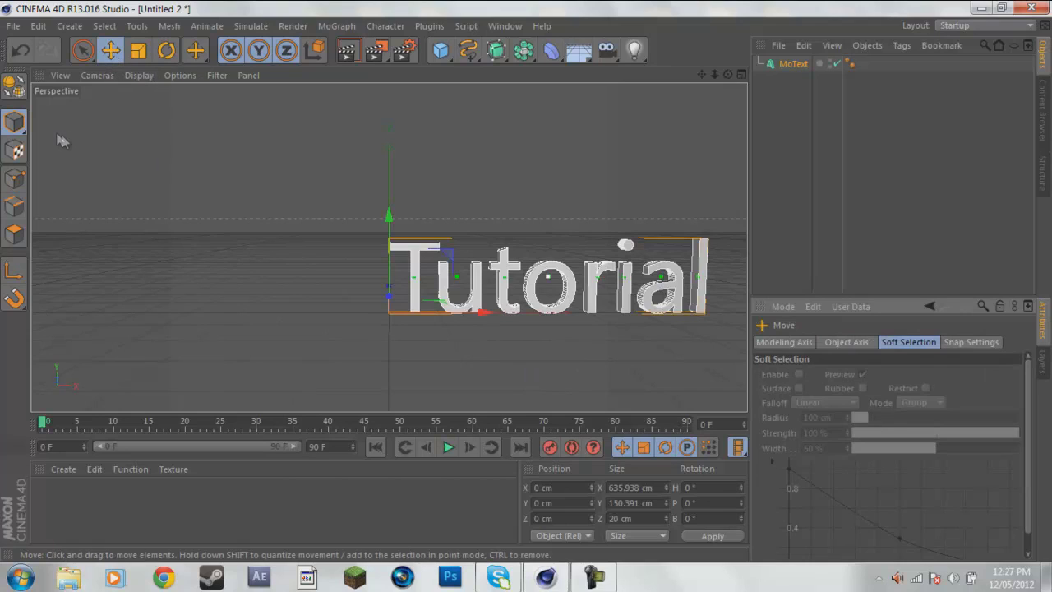
click(16, 123)
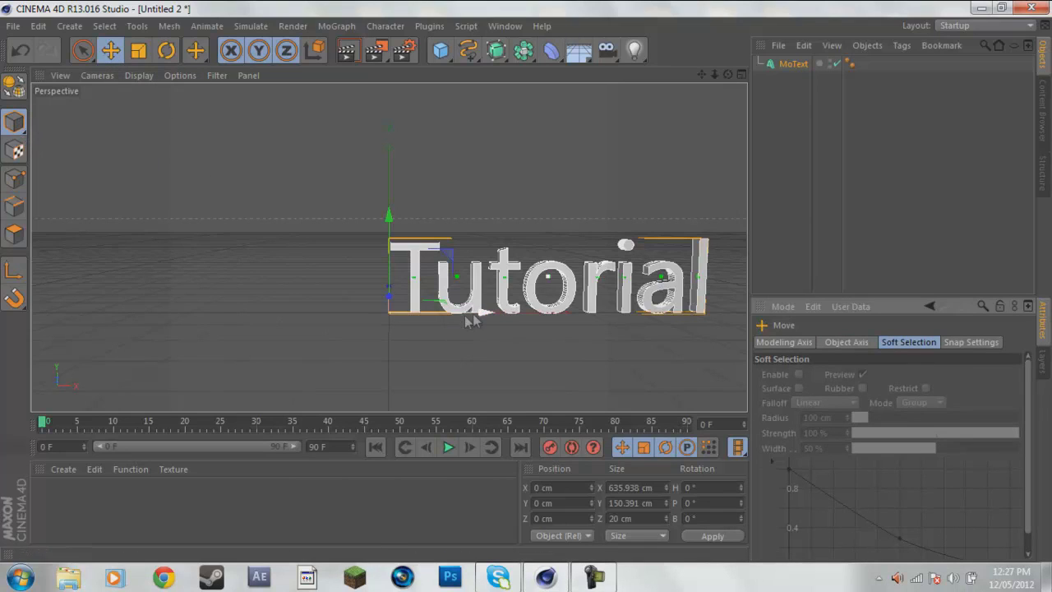
drag(488, 318, 329, 313)
drag(231, 218, 237, 136)
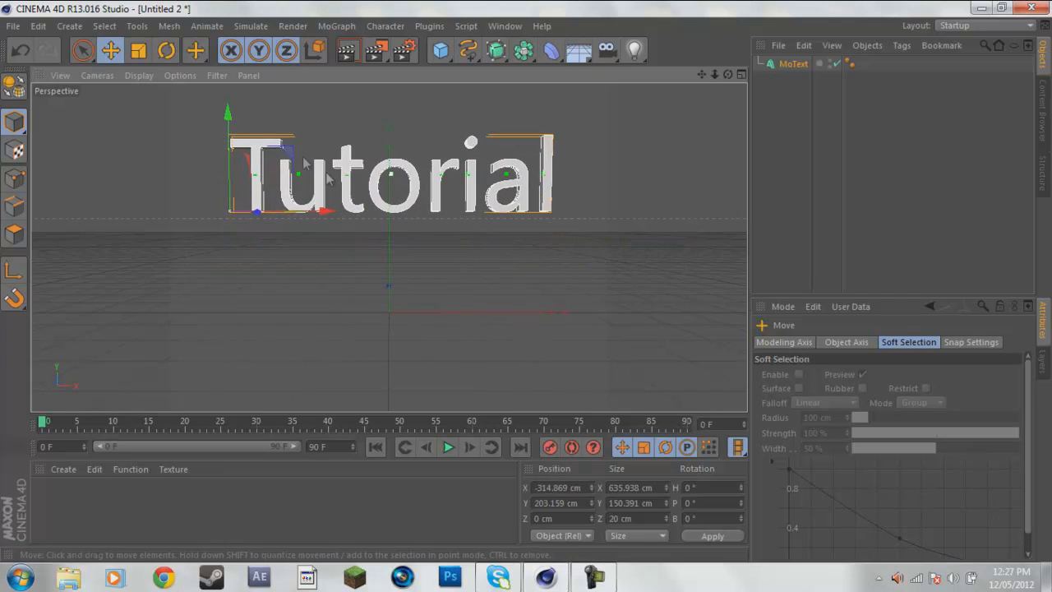
- Try the RNS SERIAL font on the MoText object
click(791, 64)
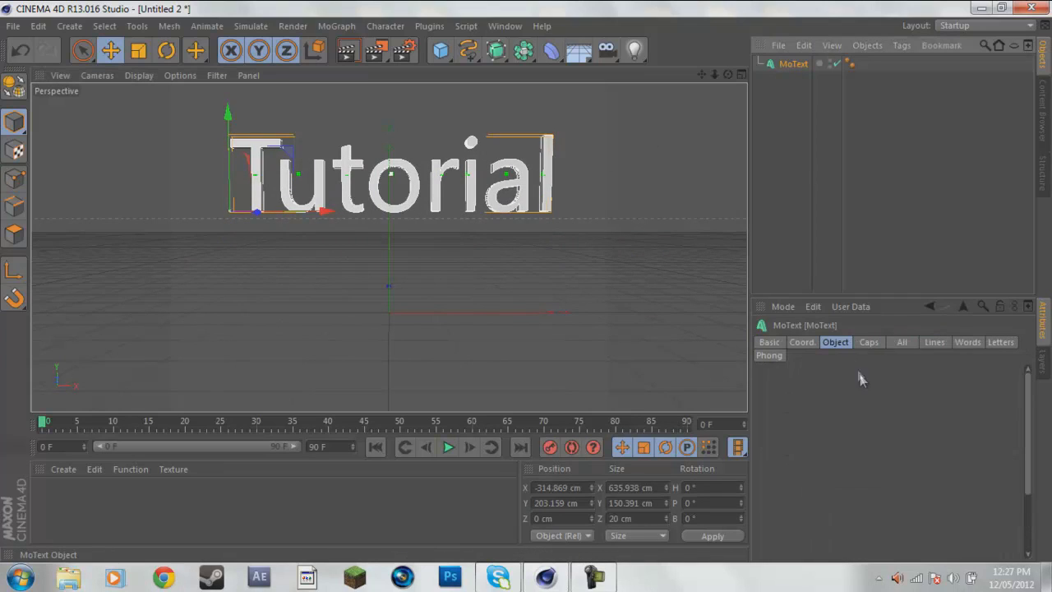
click(832, 342)
click(876, 479)
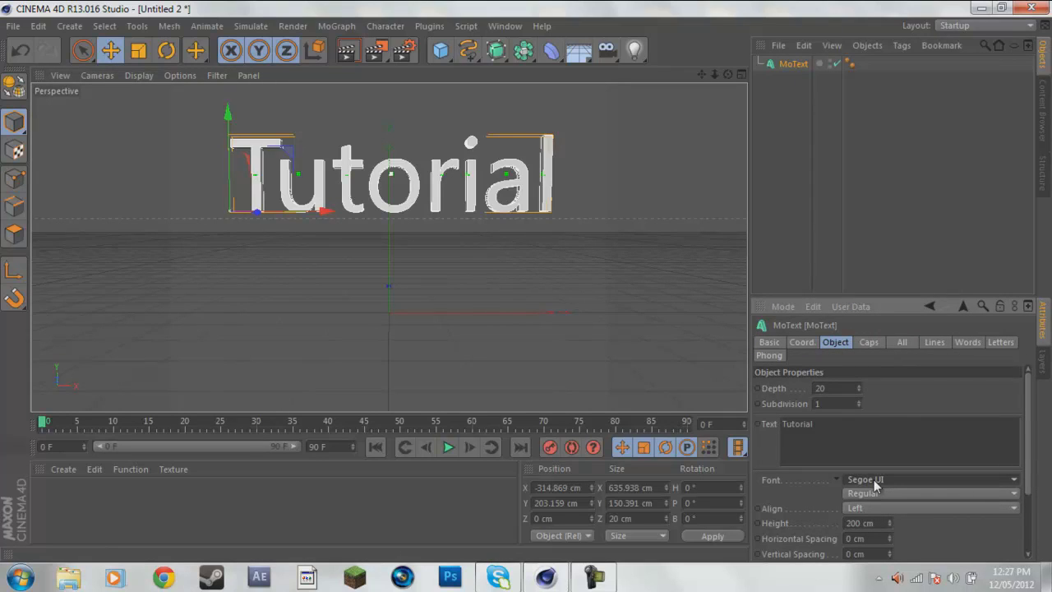
key(BackSpace)
key(BackSpace)
key(BackSpace)
text(UI)
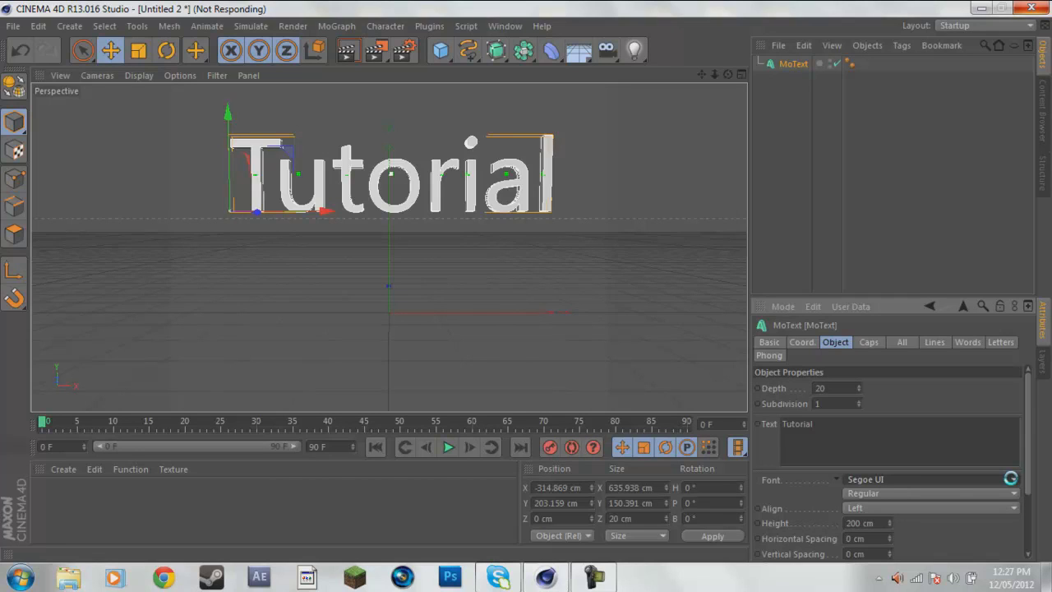
click(997, 477)
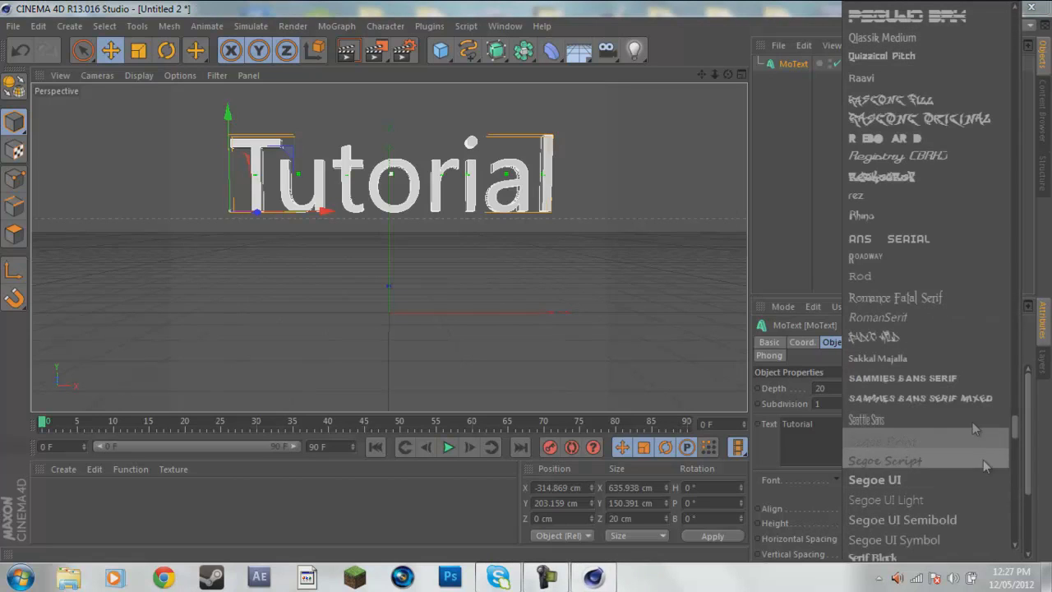
click(886, 239)
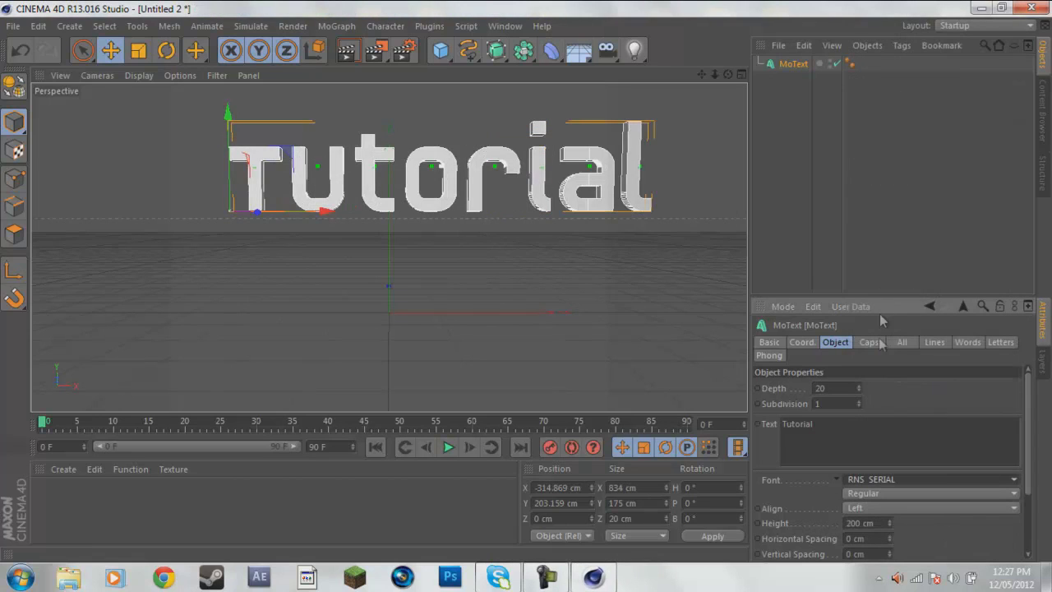
- Try the Porky's, Rhino and REZ fonts one after another on the MoText object
click(908, 481)
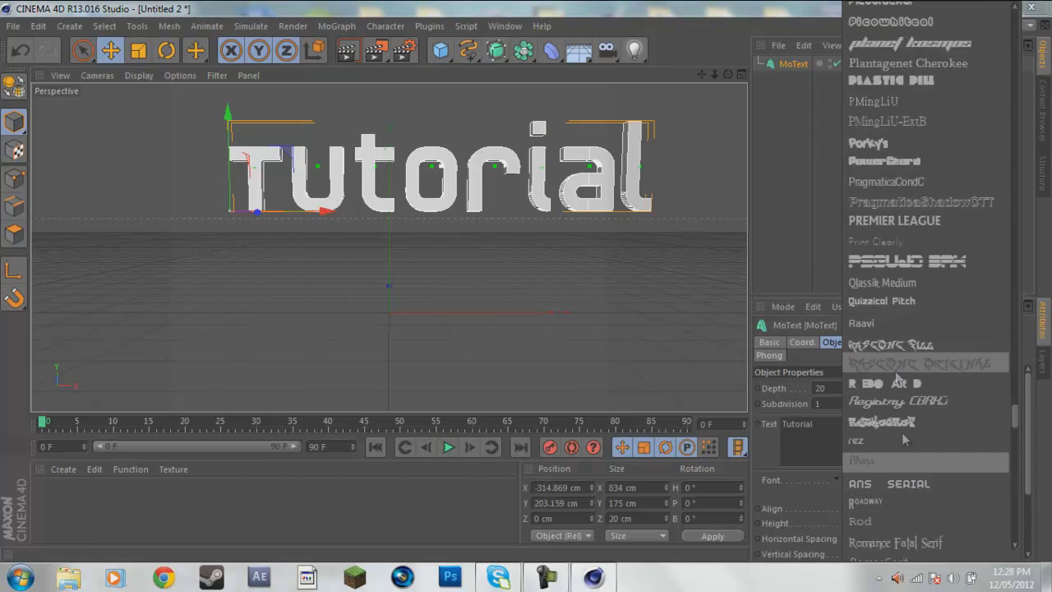
click(892, 141)
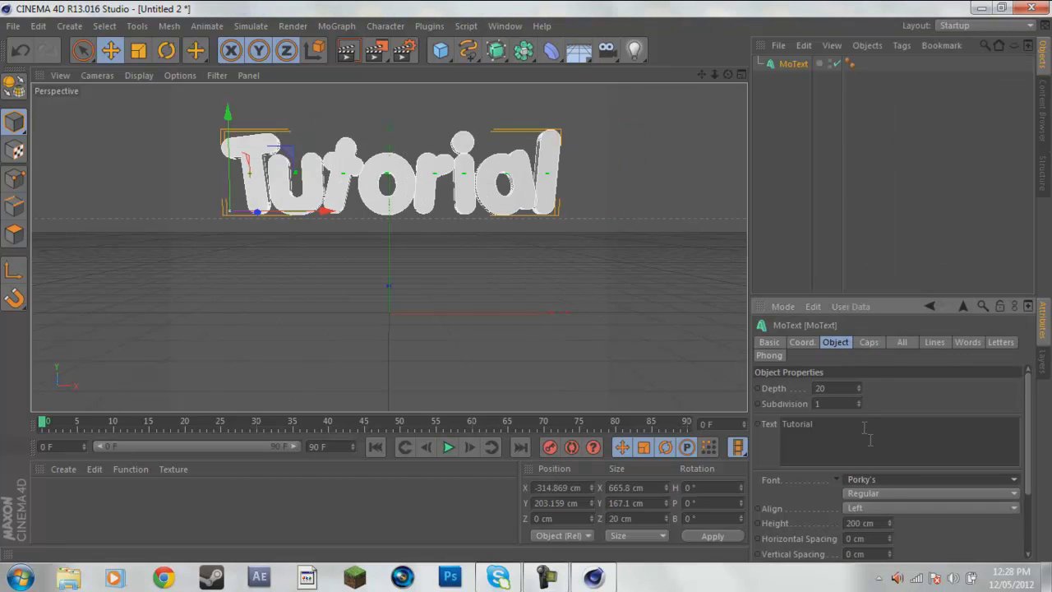
click(886, 478)
scroll(879, 423, down, 2)
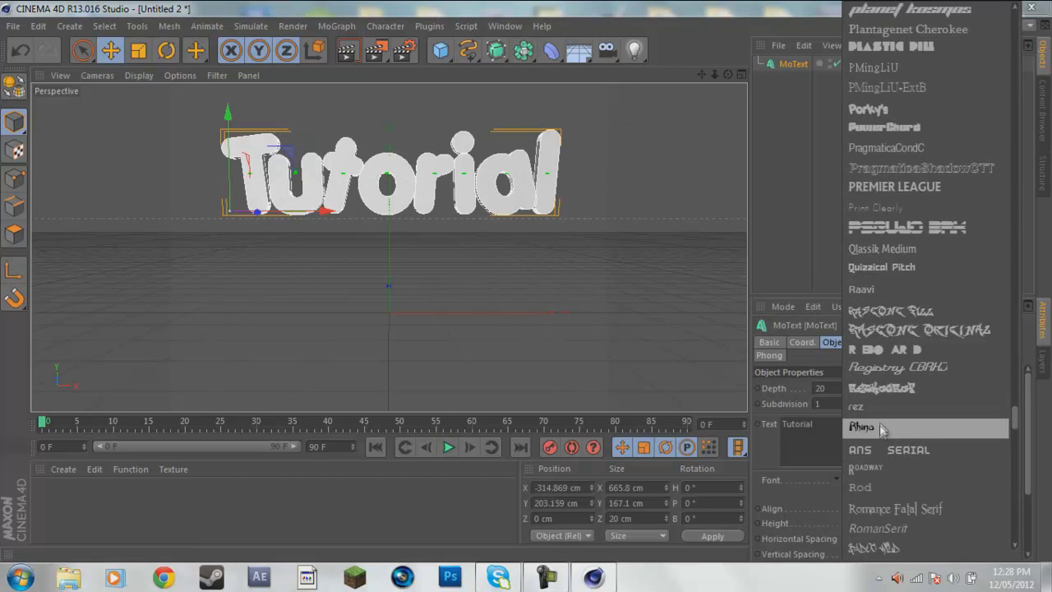
click(880, 423)
click(900, 480)
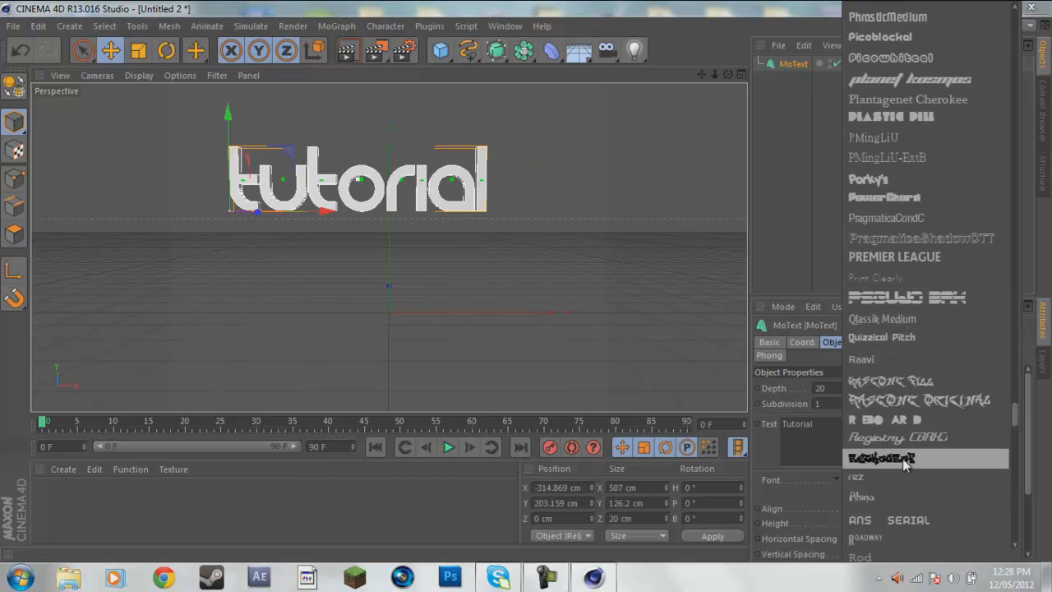
scroll(902, 461, down, 2)
click(902, 445)
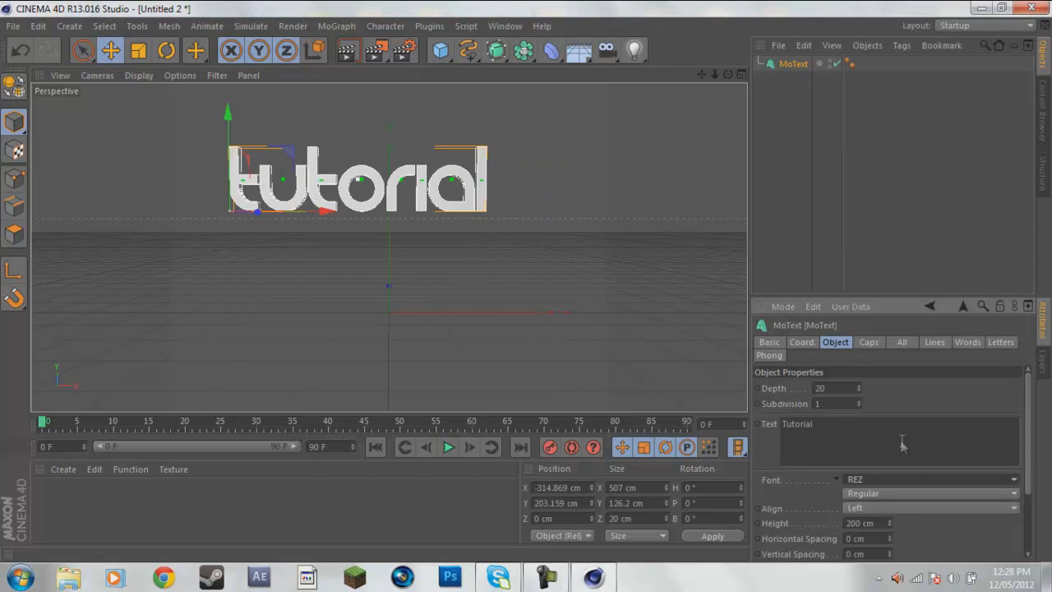
- Try the SF Automaton and Stereofunk fonts on the MoText object
click(901, 483)
scroll(905, 448, down, 4)
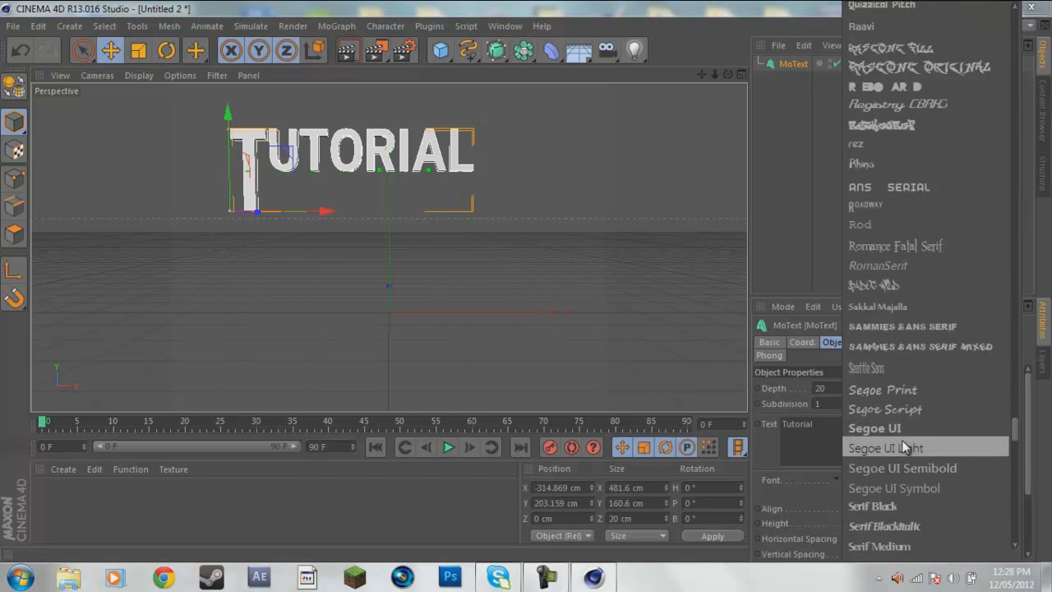
scroll(904, 448, down, 3)
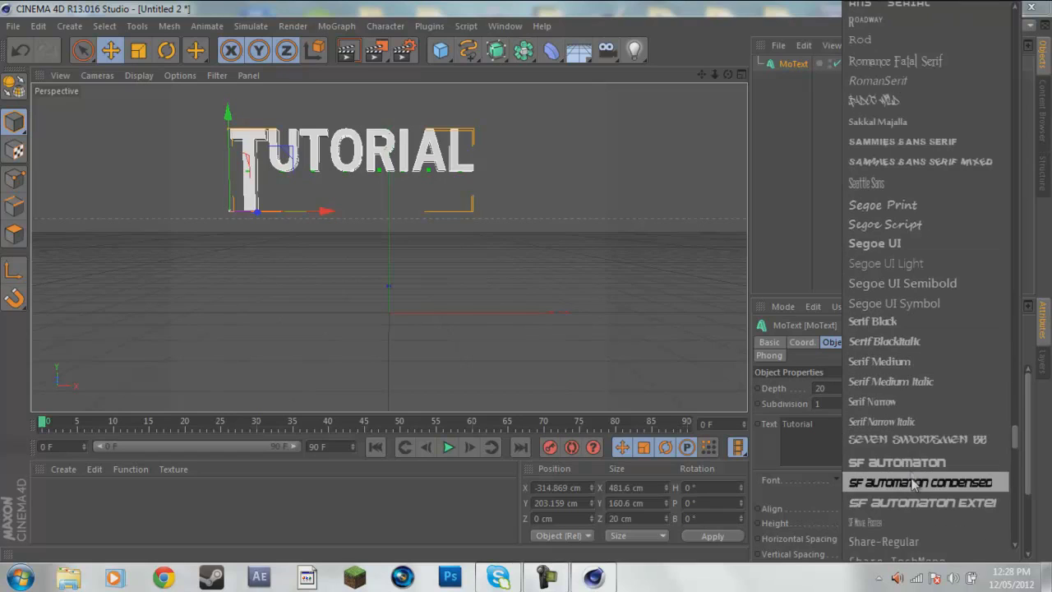
click(910, 464)
click(915, 483)
scroll(913, 456, down, 7)
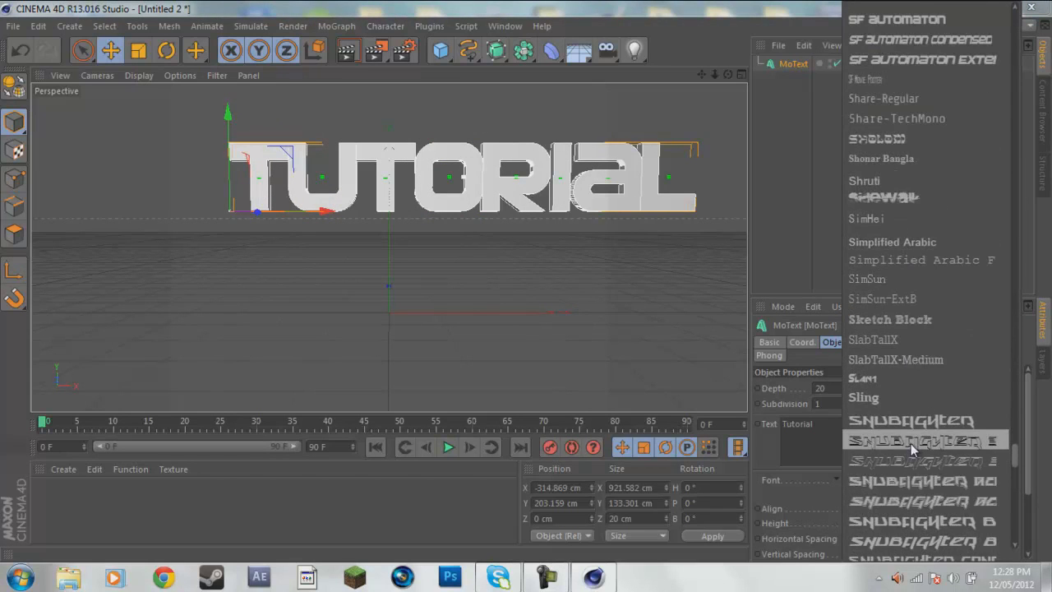
scroll(911, 444, down, 5)
click(904, 470)
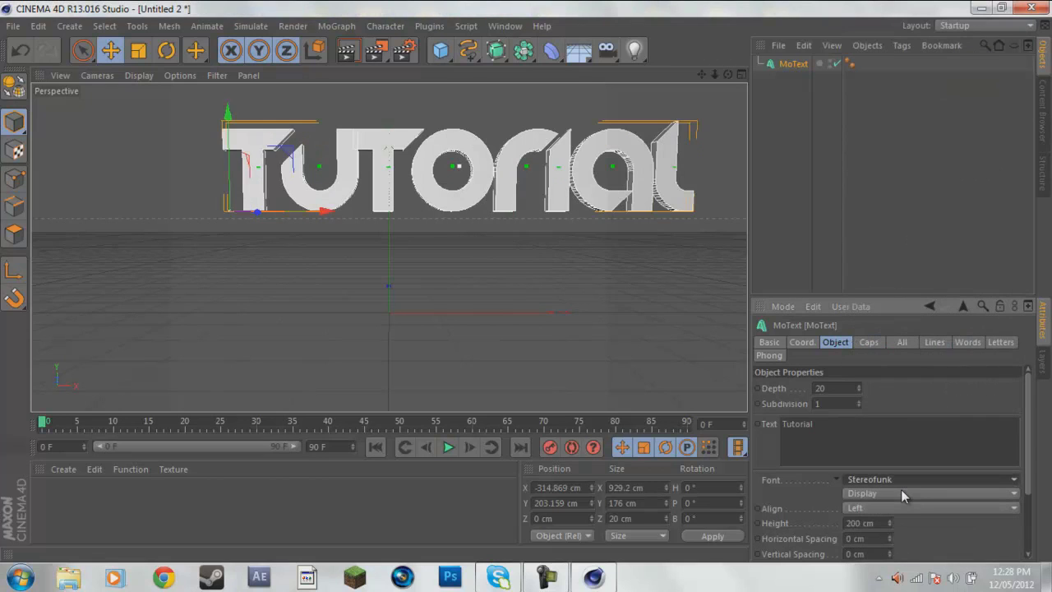
- Set the MoText font to Tahoma
click(901, 482)
scroll(904, 461, down, 3)
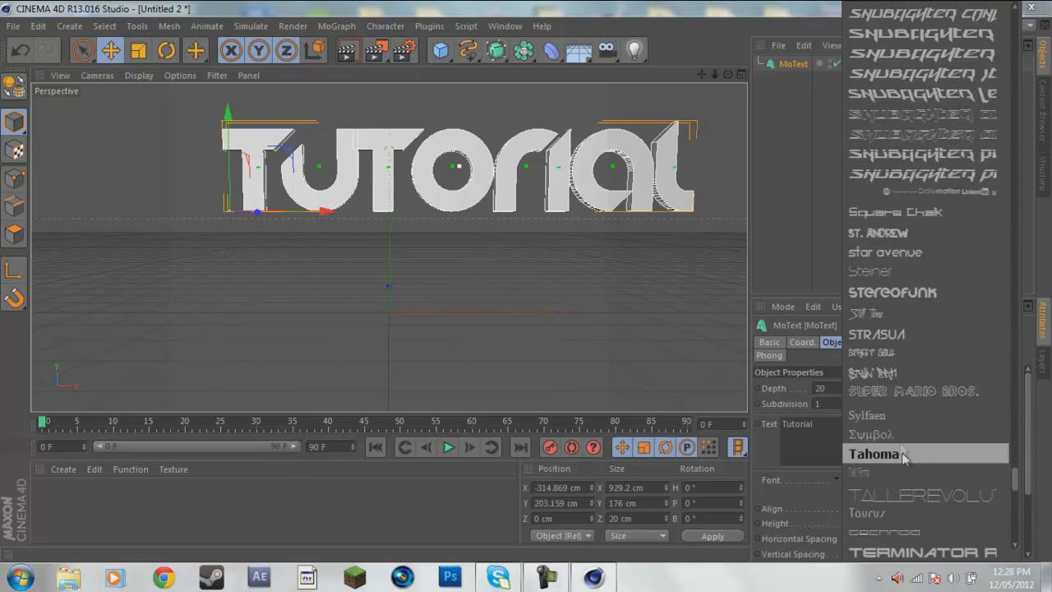
click(900, 454)
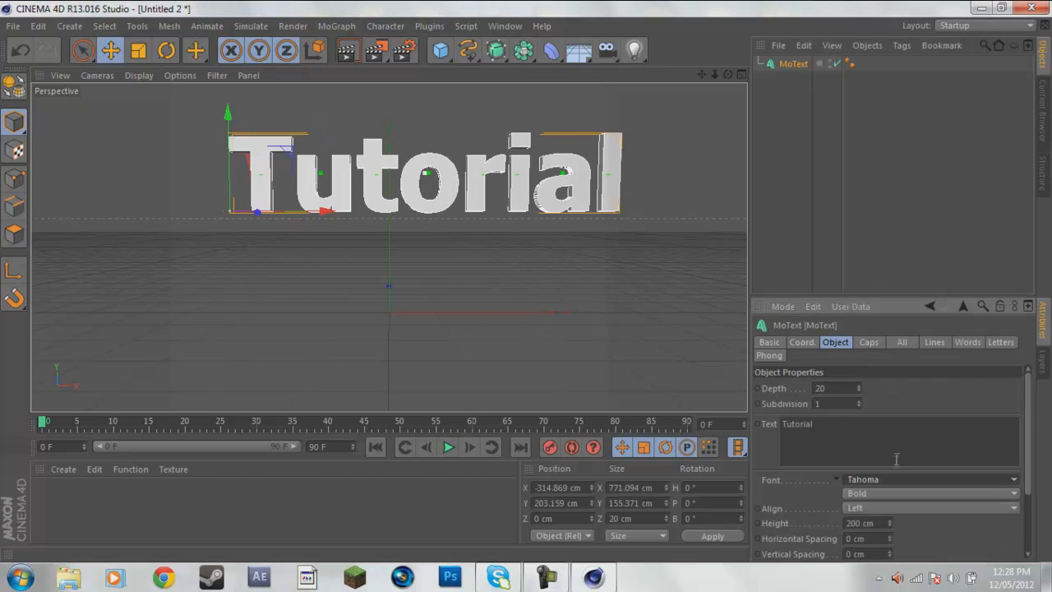
- Change the text to "TUTORIAL" in capitals and shift it along X to about -521 cm to recentre it
double_click(874, 447)
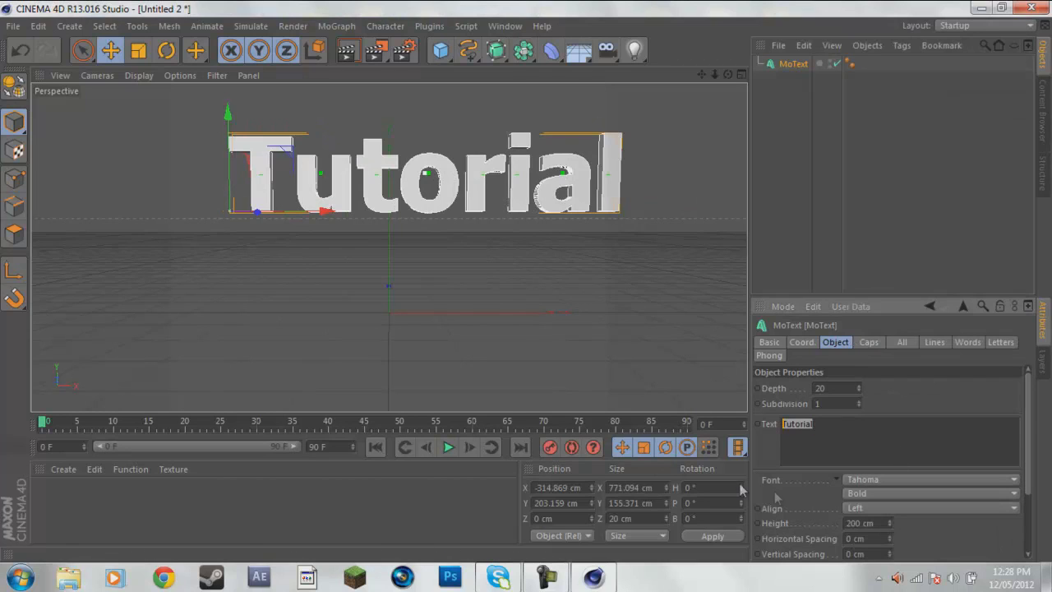
text(TUTORIAL)
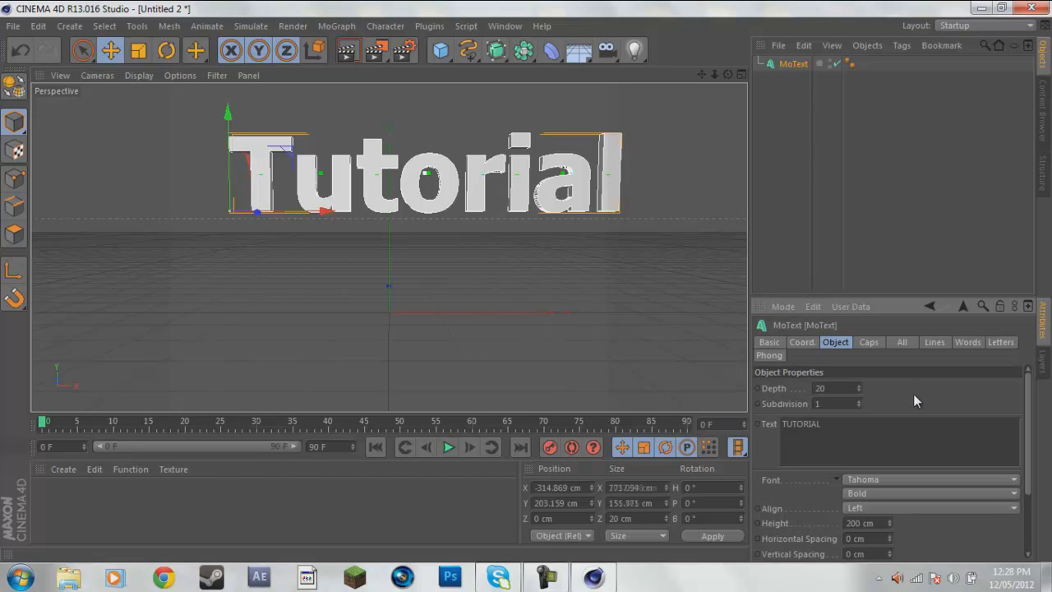
drag(321, 217, 217, 218)
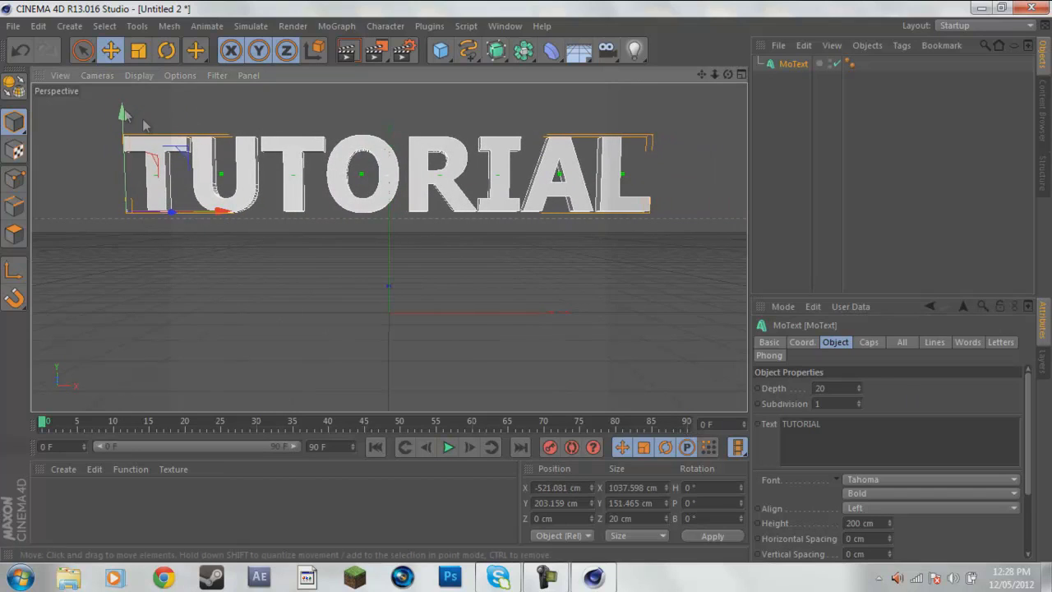
- Lower the TUTORIAL text along Y to about 195 cm and render a preview of the perspective view
mouse_move(122, 111)
mouse_down()
mouse_move(122, 129)
mouse_move(124, 120)
mouse_up()
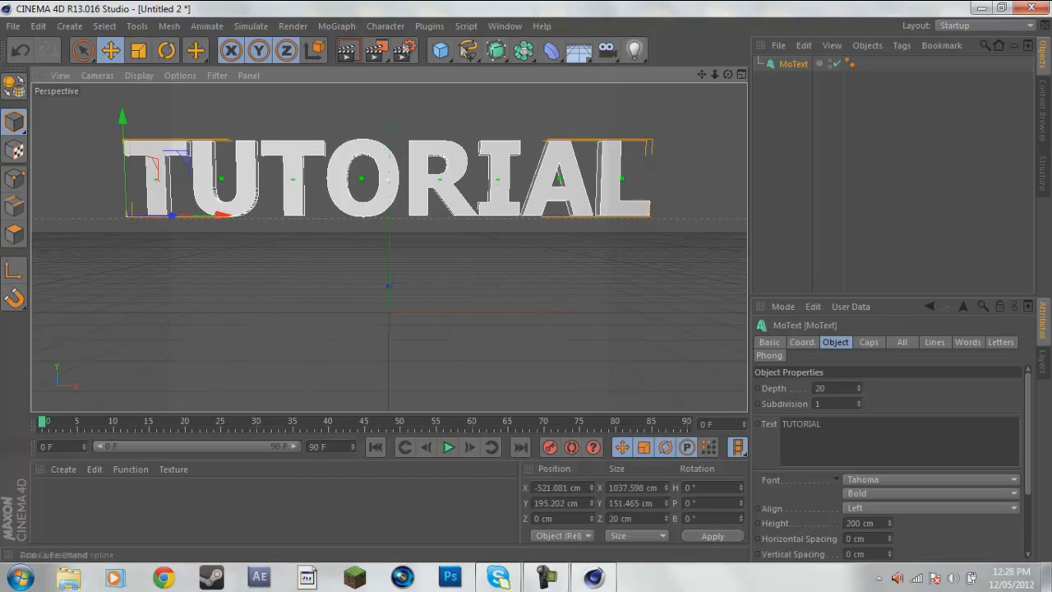
click(408, 54)
click(712, 11)
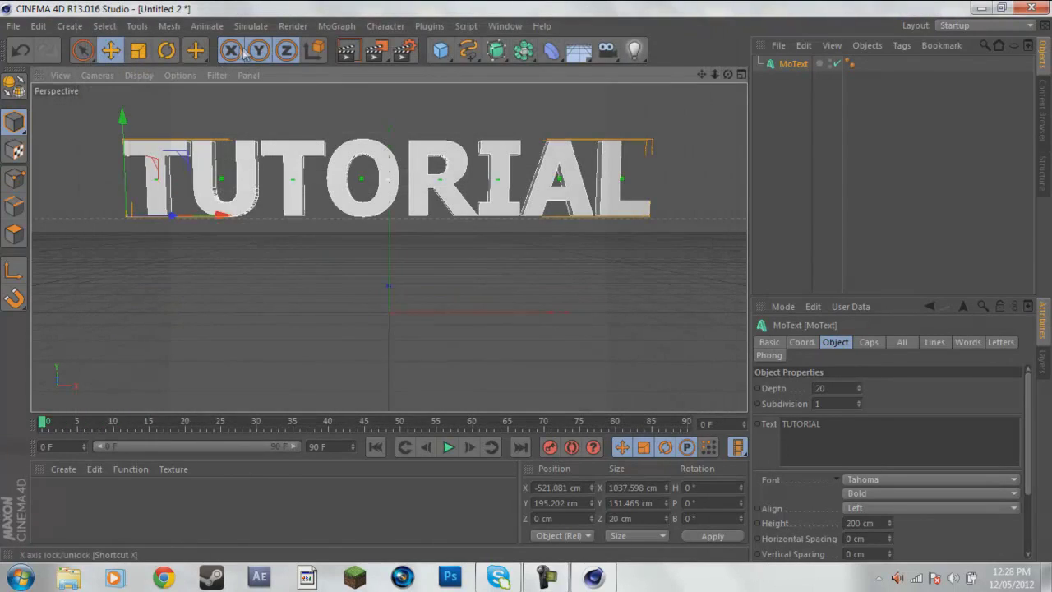
click(350, 51)
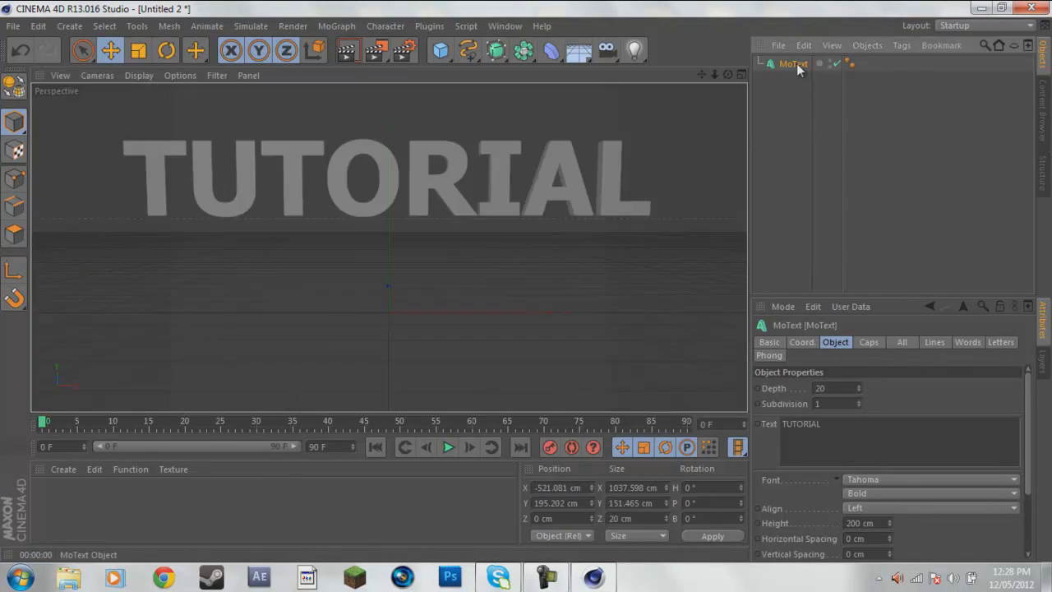
click(794, 63)
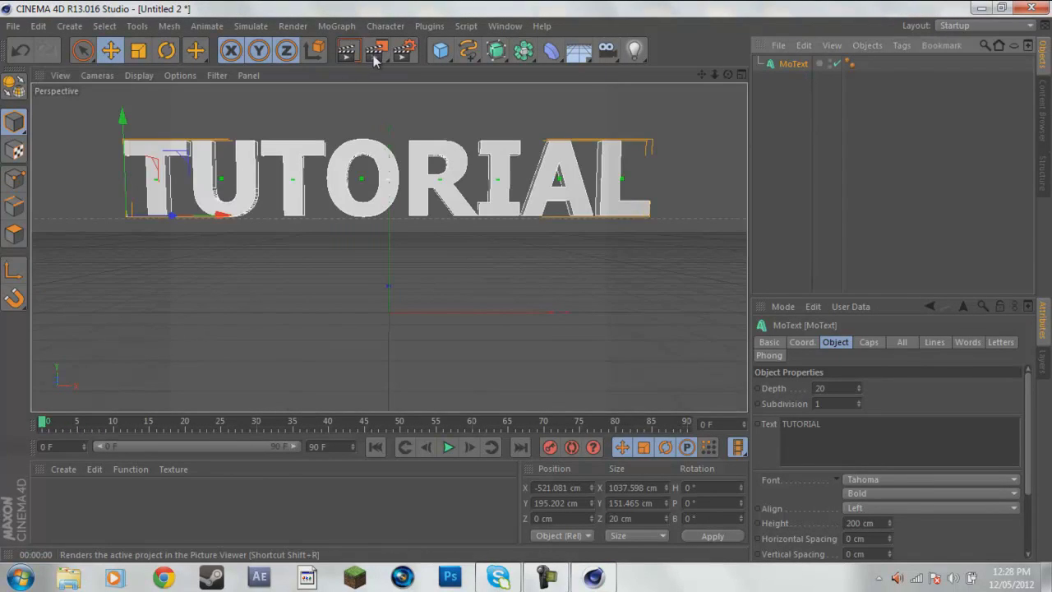
- Set the render output size to 1920 x 1080 pixels
click(401, 56)
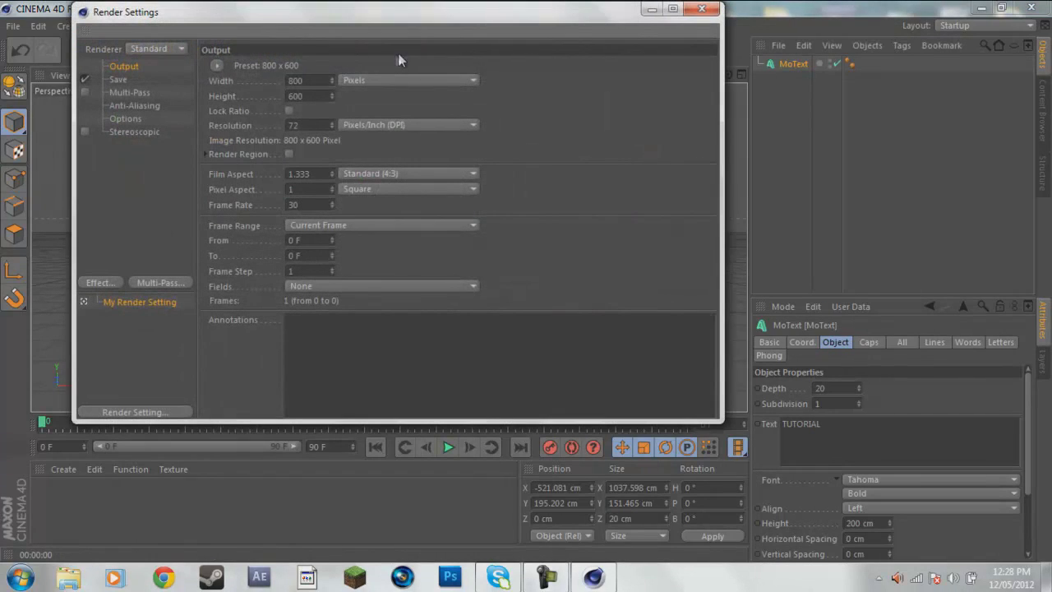
double_click(297, 81)
text(1920)
key(Tab)
text(1080)
key(Return)
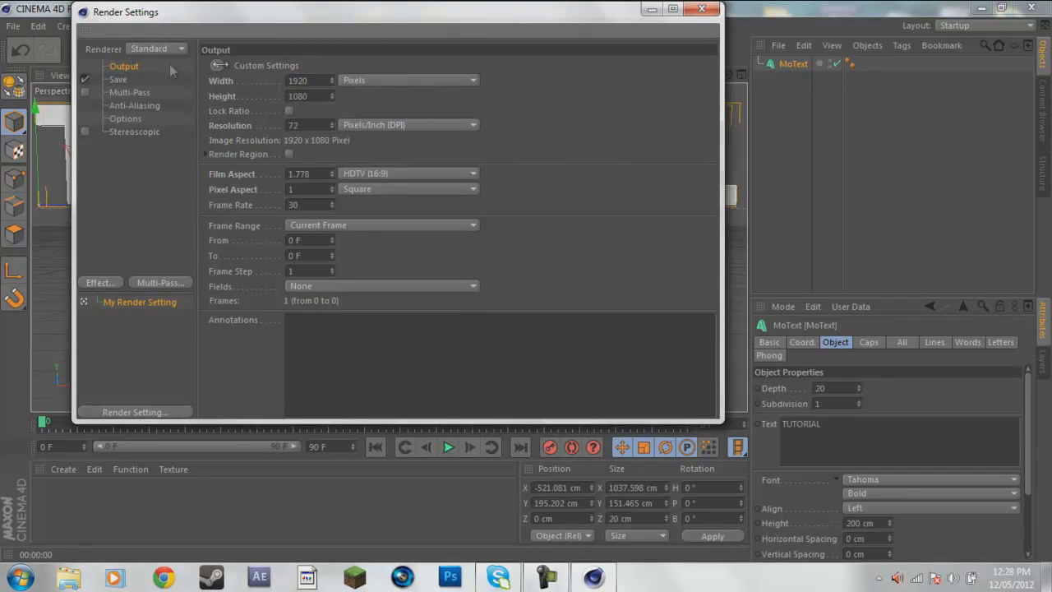
- Set the render save format to PNG with the alpha channel enabled and close the render settings
click(120, 79)
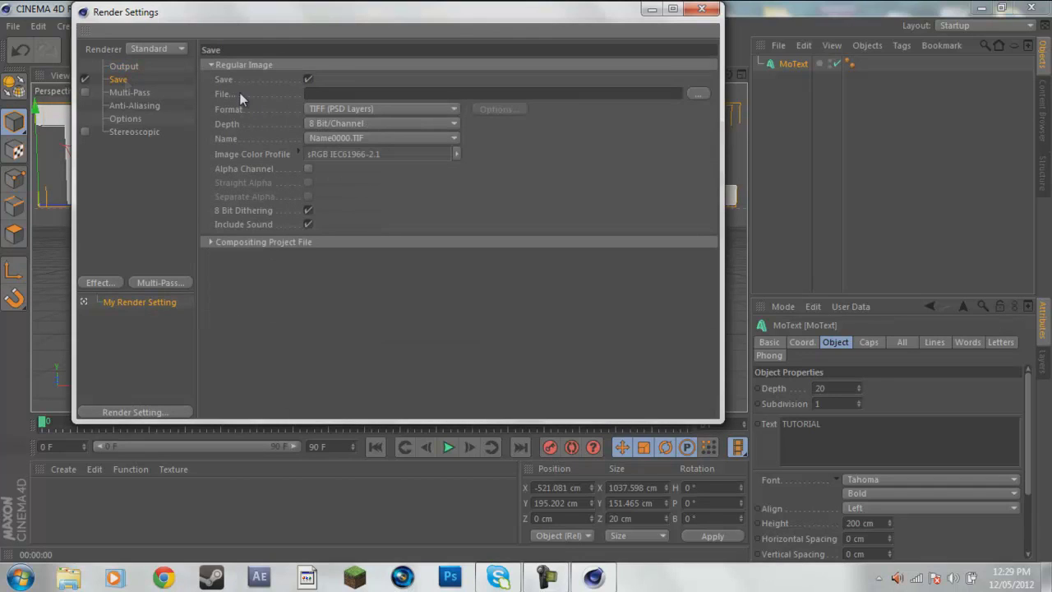
click(333, 108)
click(325, 242)
click(309, 168)
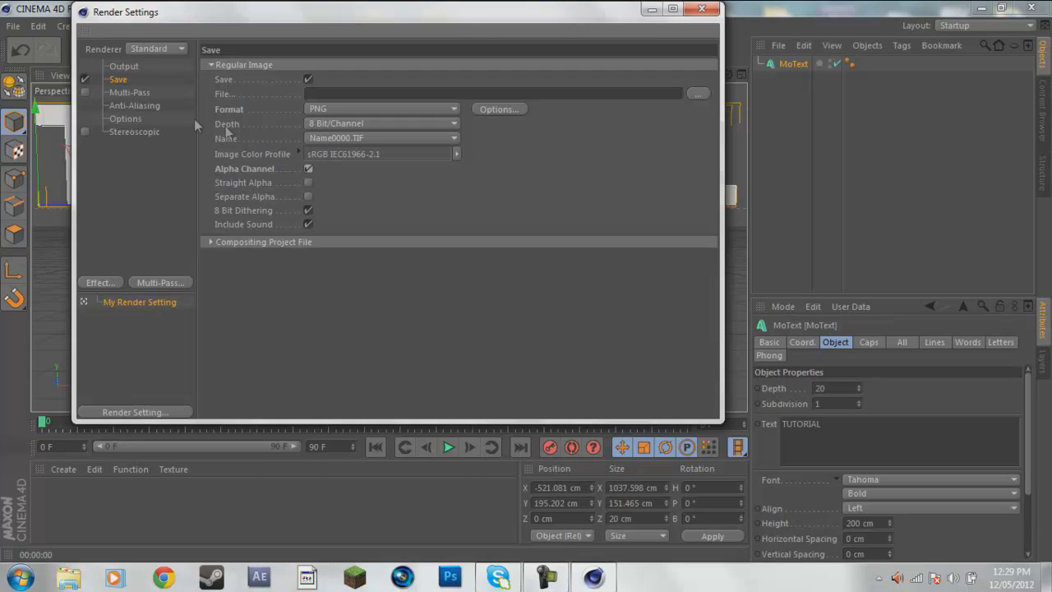
click(120, 92)
click(128, 106)
click(130, 120)
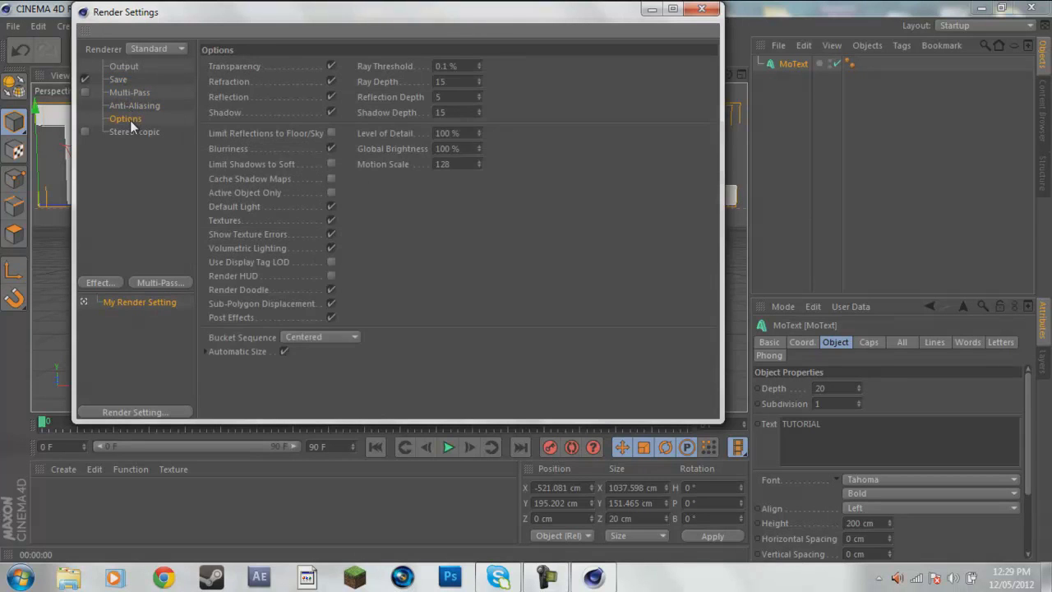
click(133, 133)
click(702, 9)
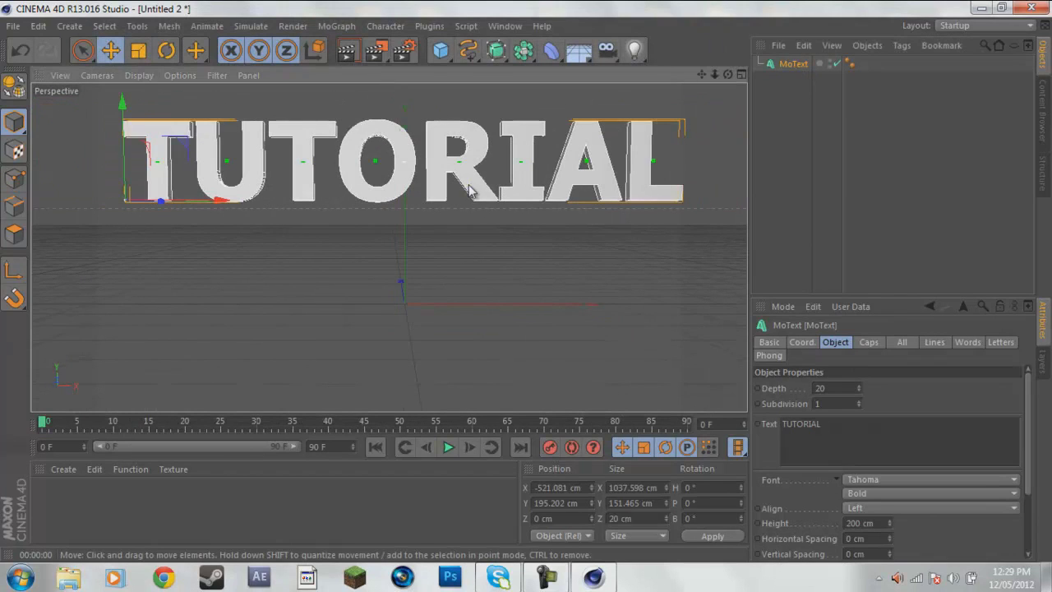
- Scale the TUTORIAL text down uniformly to about 924.5 cm wide and 135 cm high
drag(728, 75, 528, 288)
drag(211, 235, 213, 235)
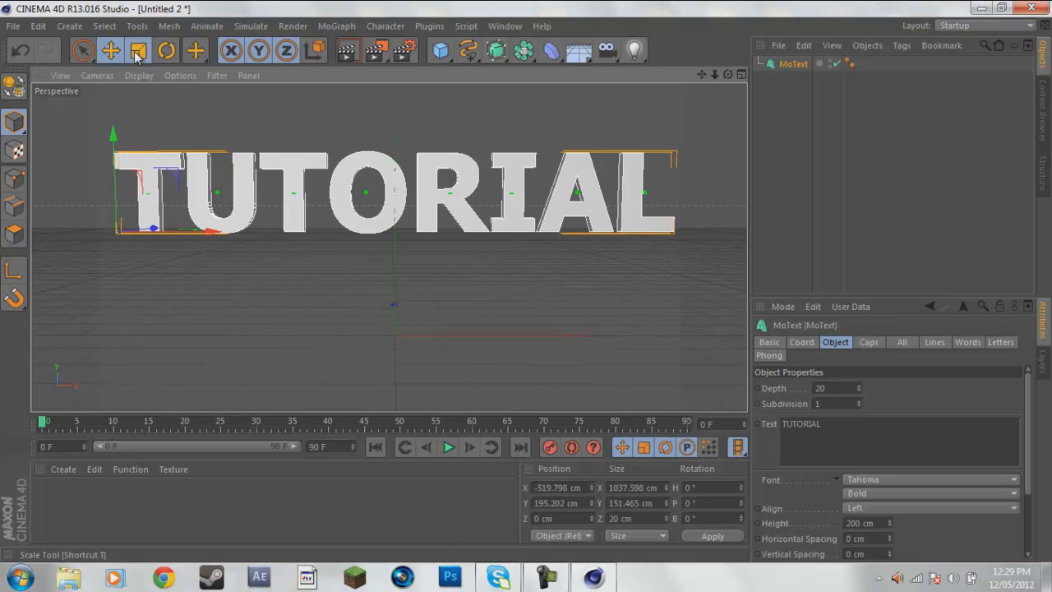
click(138, 52)
drag(303, 135, 250, 168)
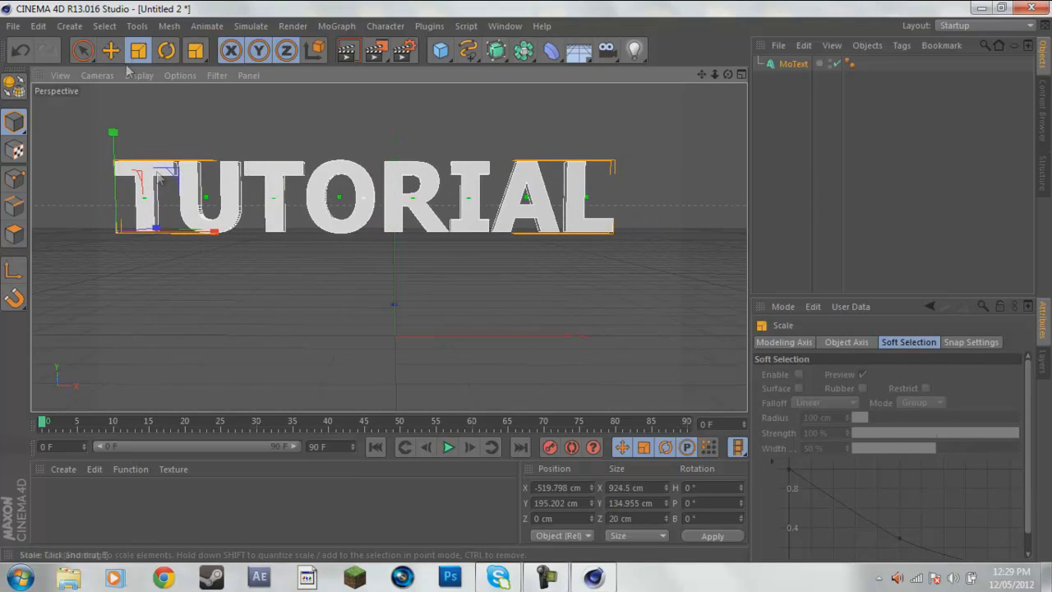
- Move the scaled text along X to about -457 cm to recentre it, keeping the MoText object selected
key(e)
drag(211, 236, 233, 237)
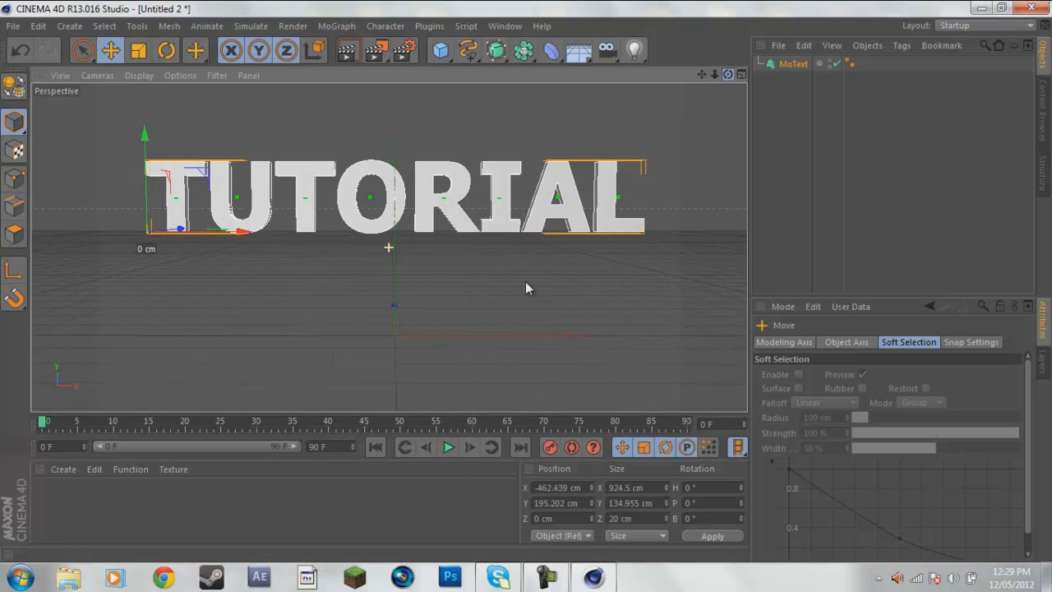
drag(233, 237, 237, 236)
click(794, 66)
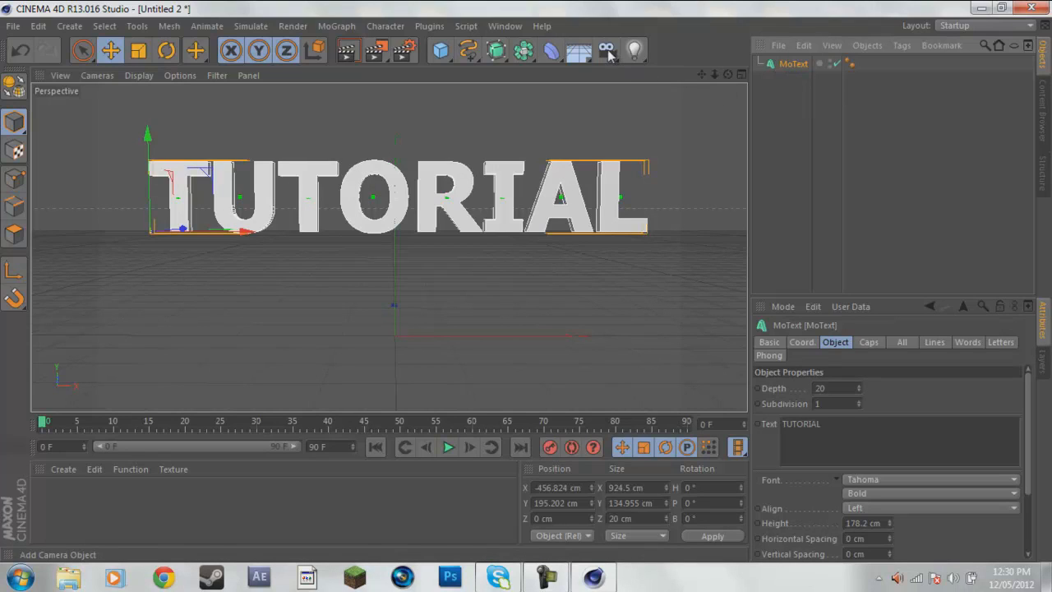
- Add a standard camera to the scene from the current view
click(636, 52)
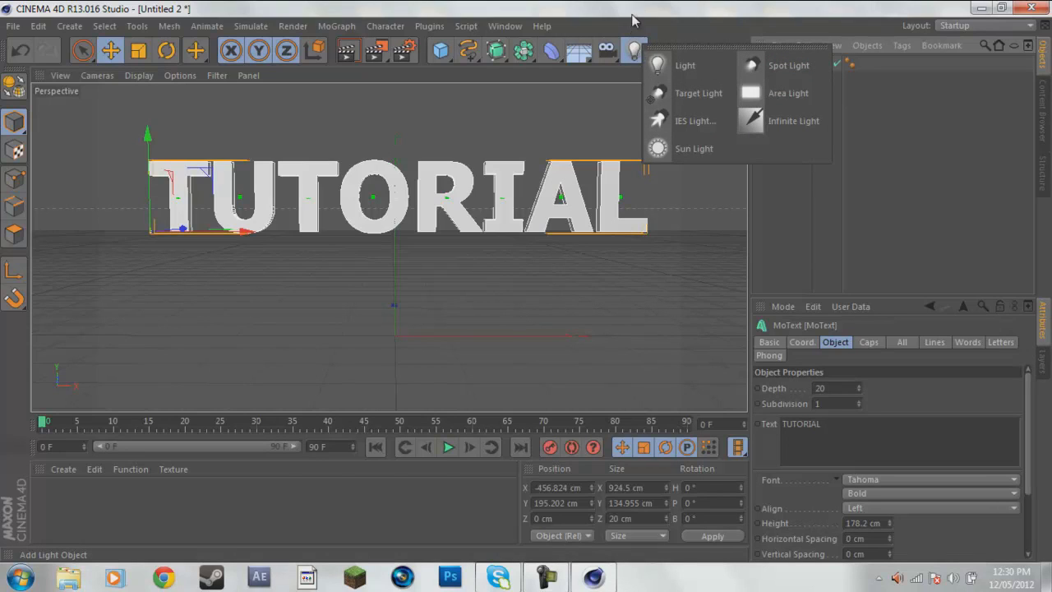
click(607, 51)
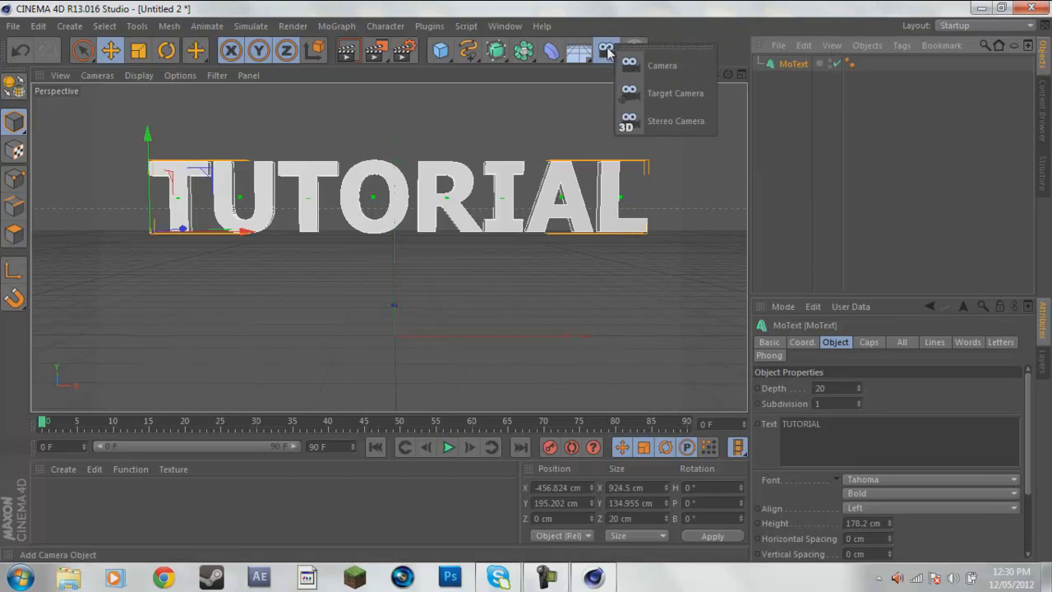
click(660, 68)
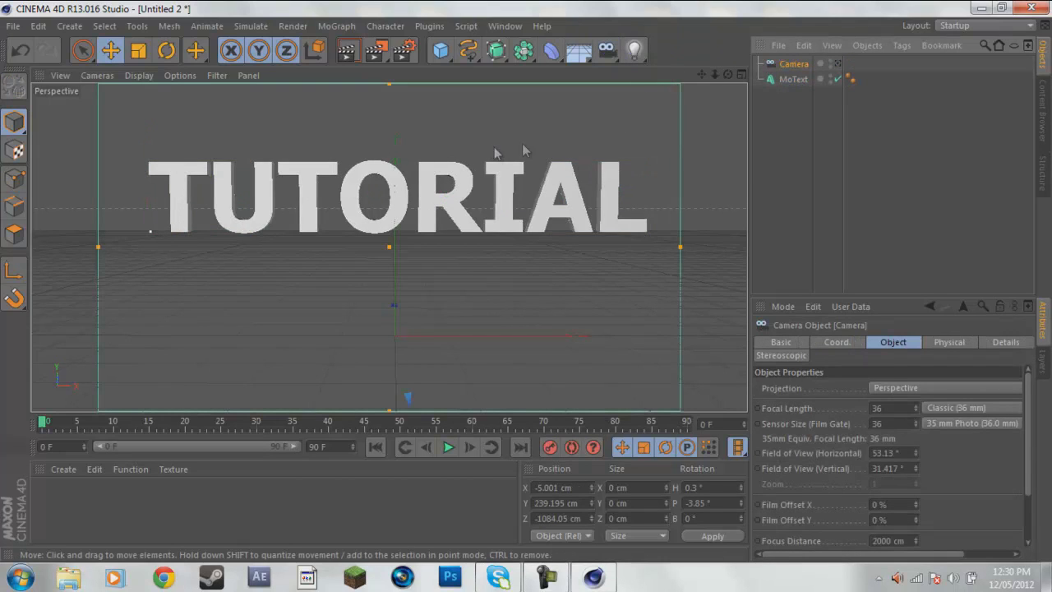
- Switch back and forth between the camera's view and the free editor view to compare them, ending in the editor view
click(838, 64)
click(838, 65)
click(839, 65)
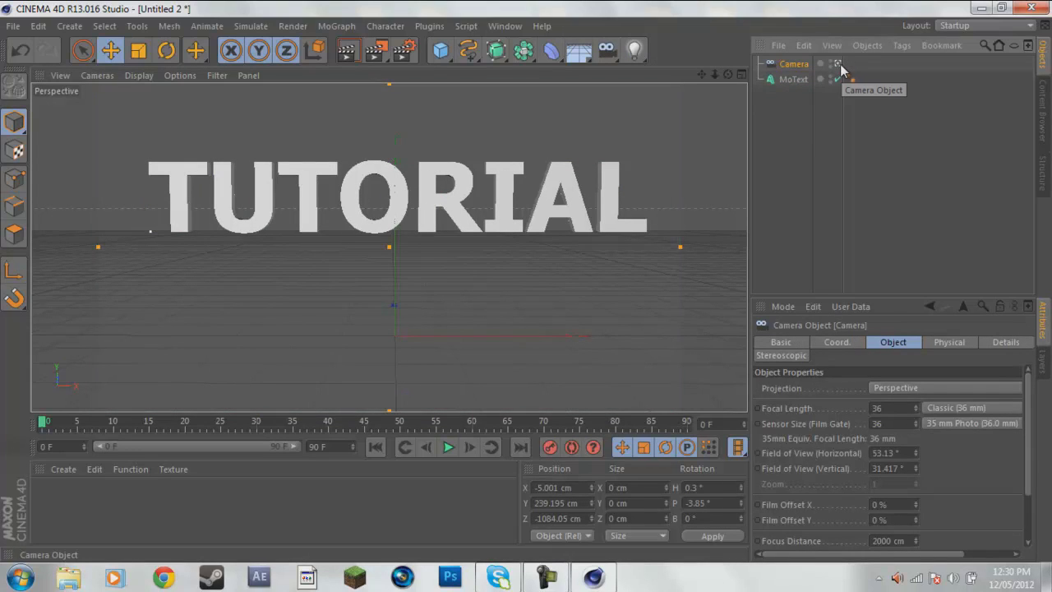
click(838, 64)
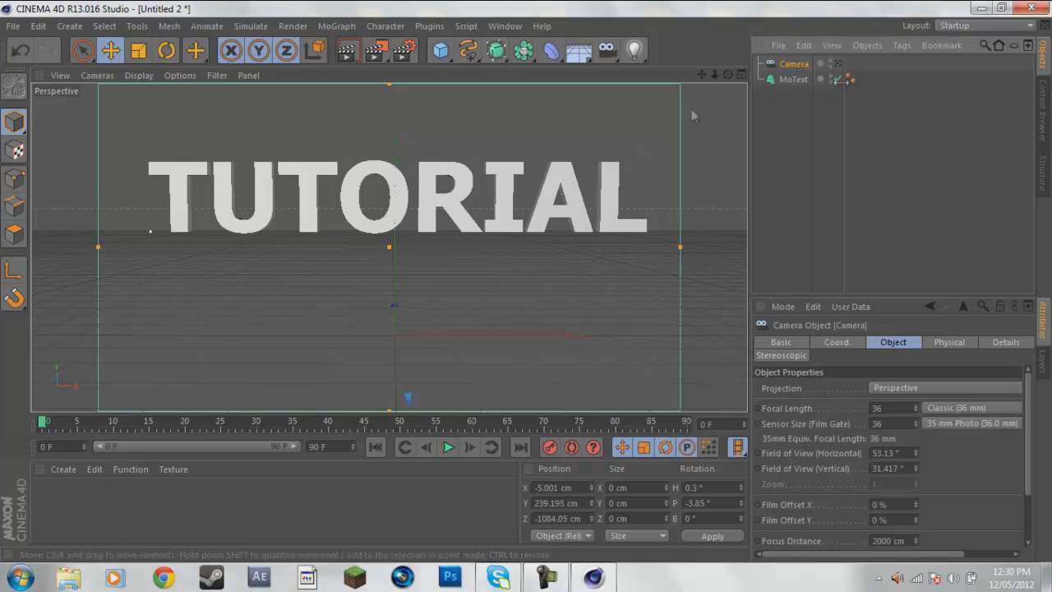
click(839, 64)
click(838, 64)
click(838, 64)
click(838, 64)
click(838, 64)
click(838, 64)
scroll(604, 140, down, 2)
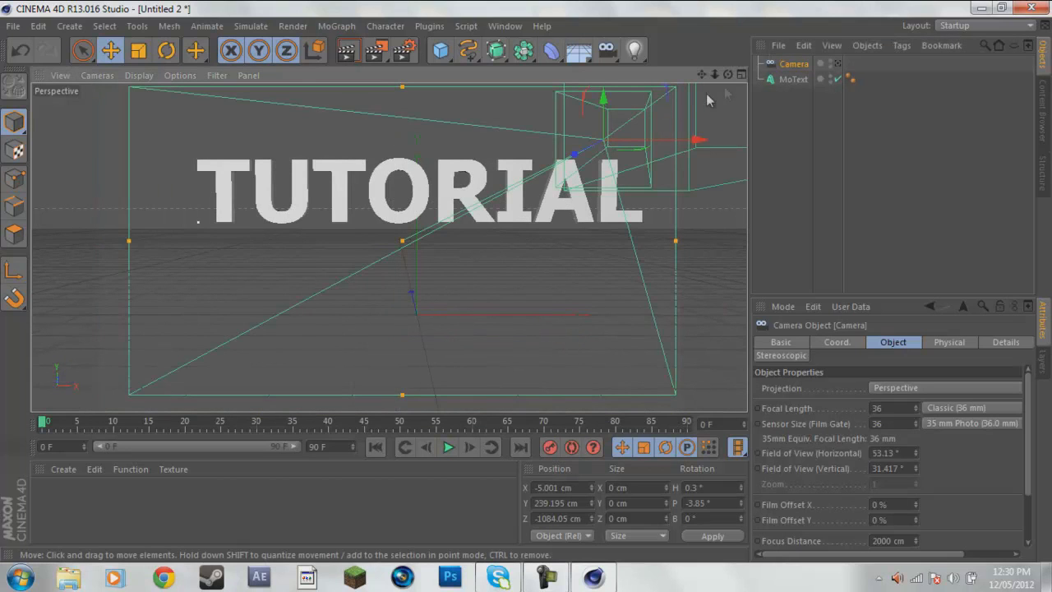
drag(727, 75, 522, 281)
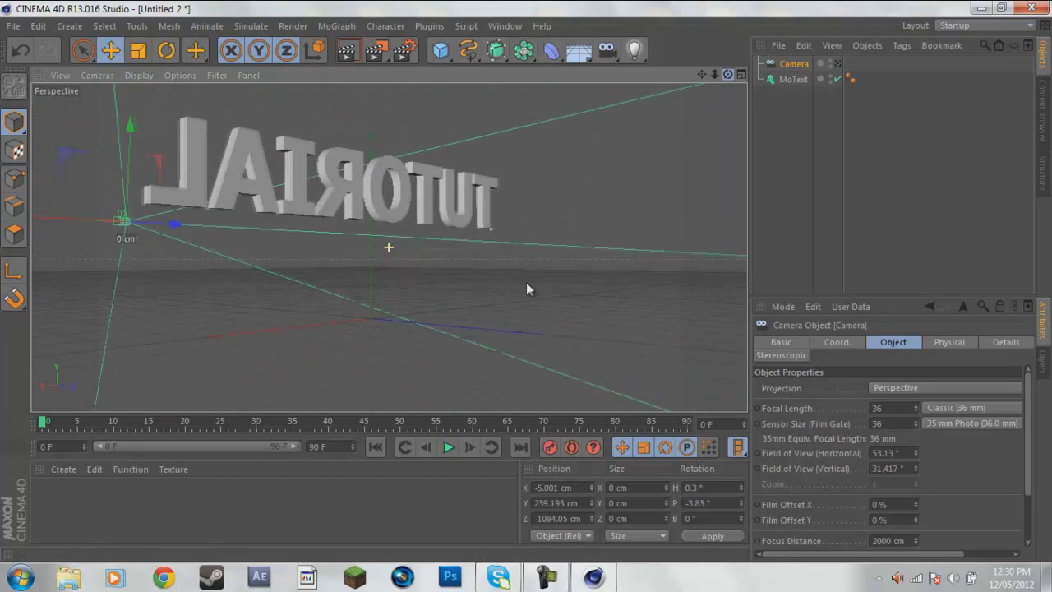
click(838, 64)
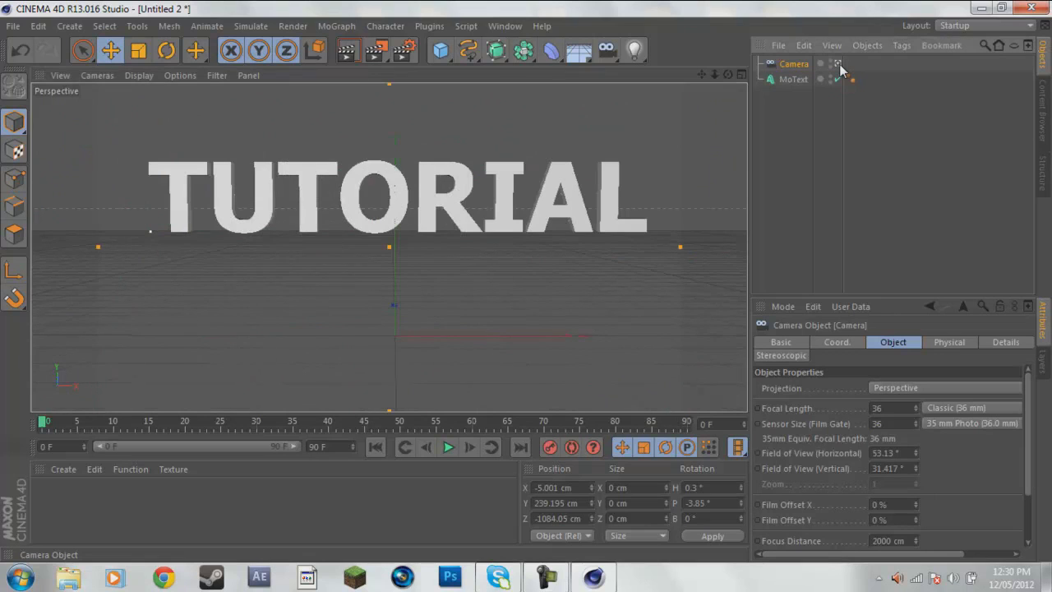
click(838, 64)
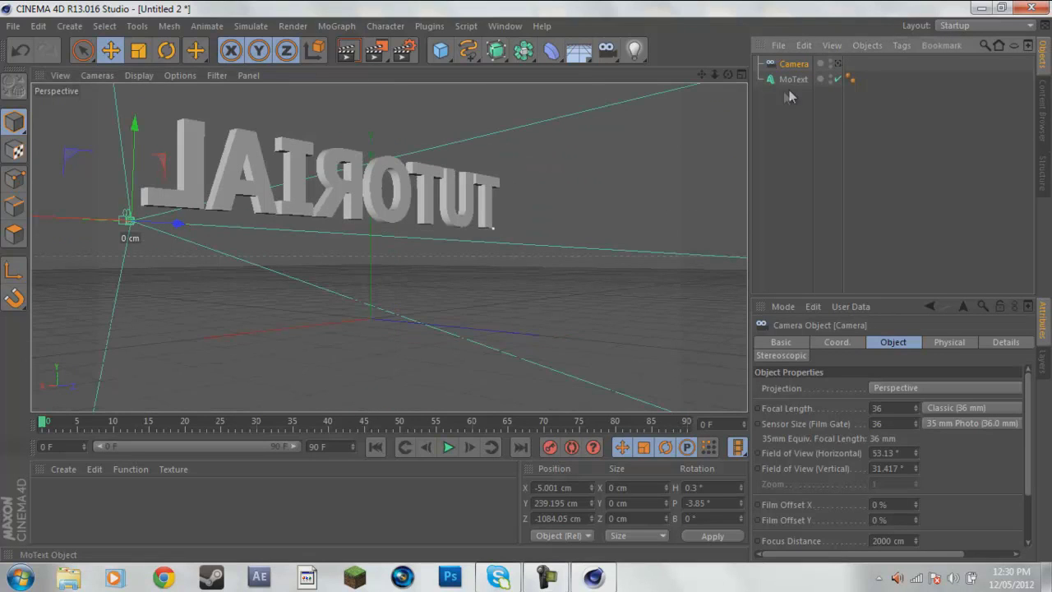
- Duplicate the MoText object and set the copy's depth to 200, with the text viewed from the side
drag(728, 74, 526, 286)
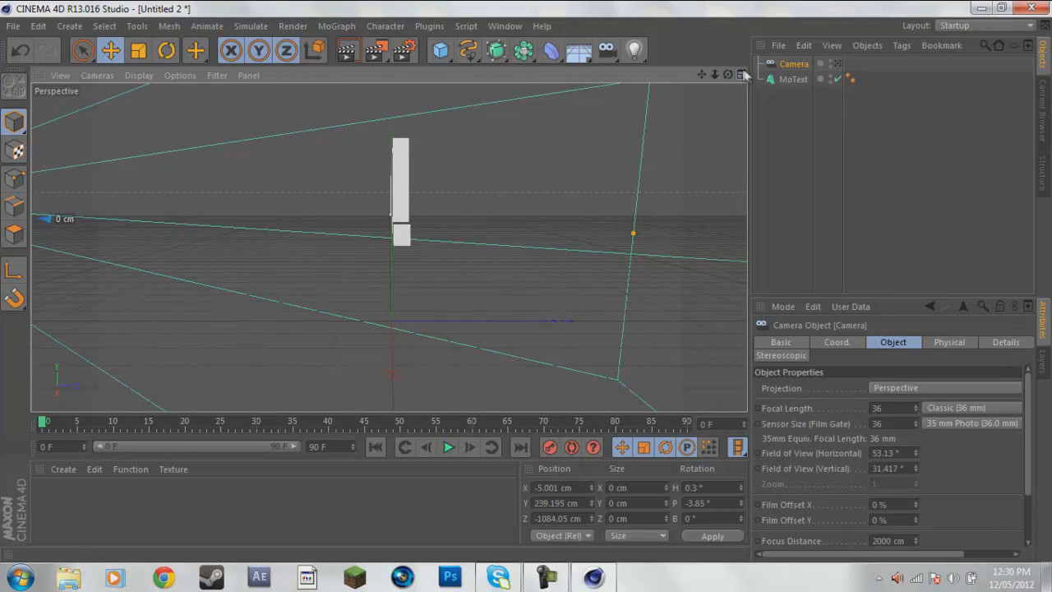
click(742, 75)
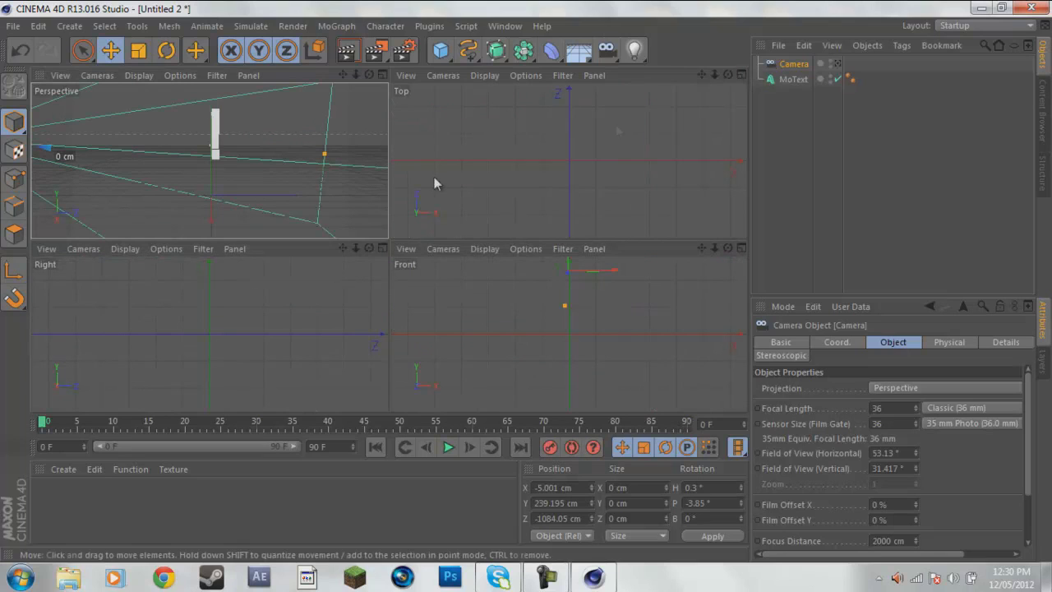
click(383, 76)
alt+drag(526, 283, 527, 282)
click(793, 79)
key(ctrl+c)
key(ctrl+v)
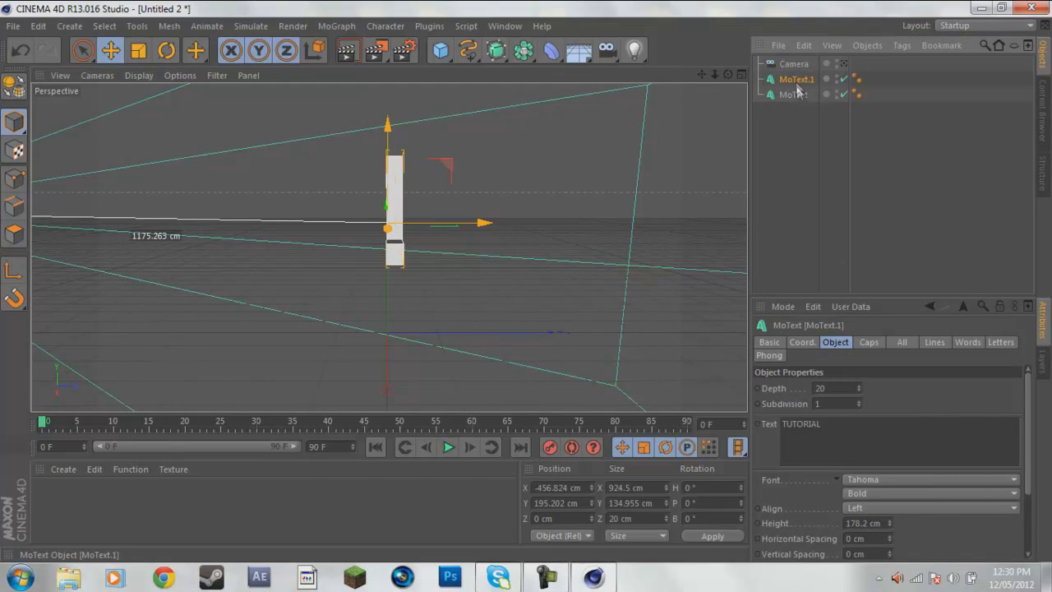
click(829, 390)
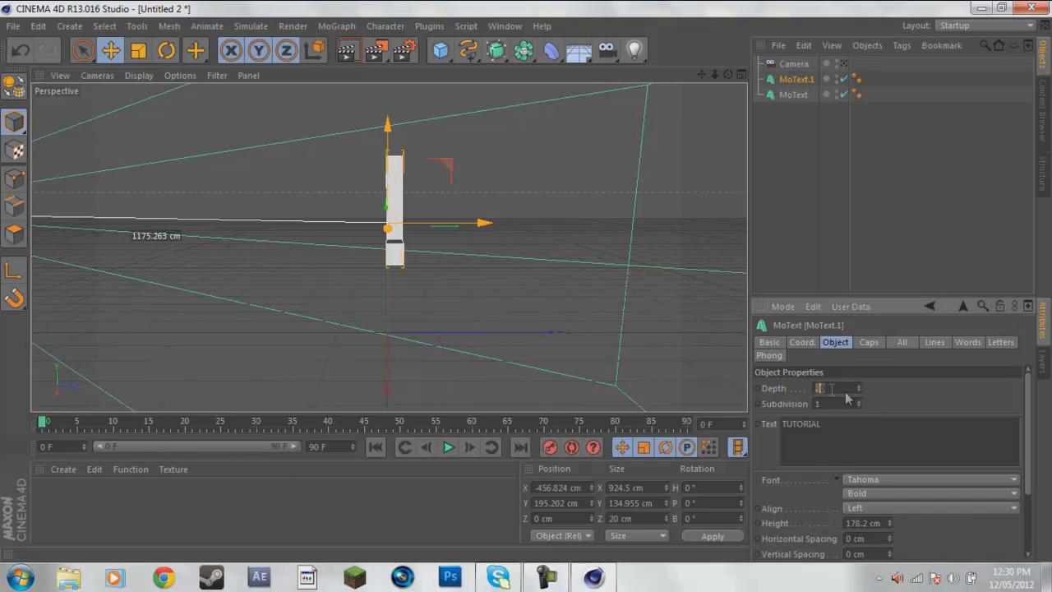
key(Return)
- Set both the start and end caps of the duplicated text to Fillet Cap
click(868, 344)
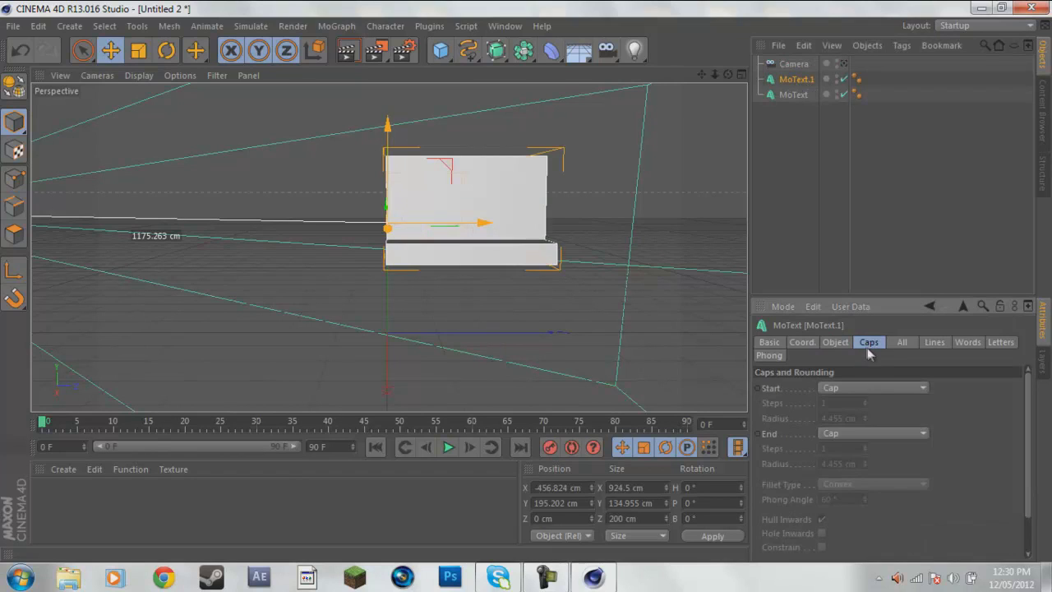
click(866, 383)
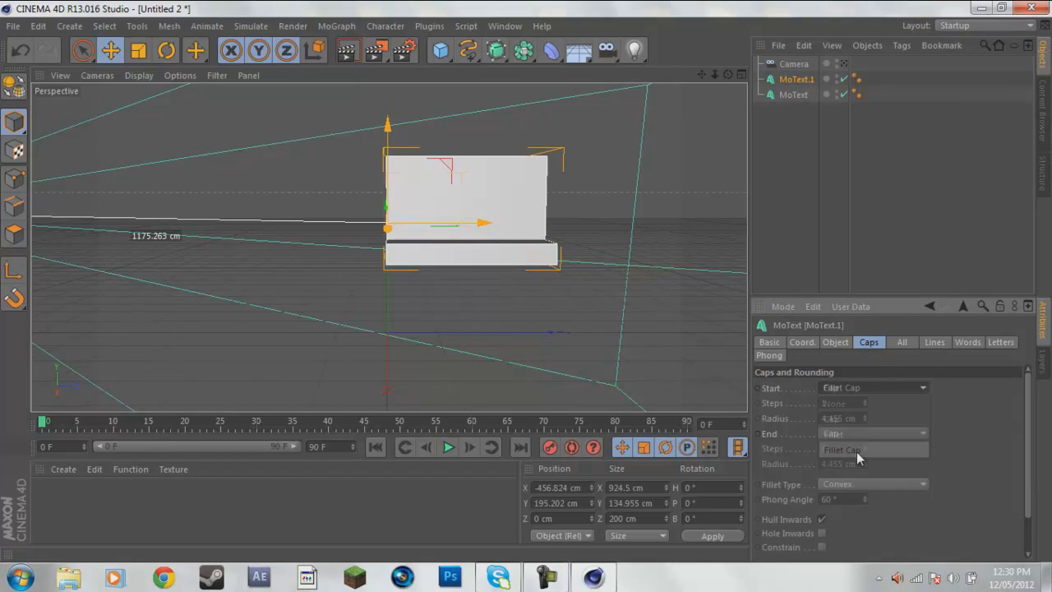
click(859, 449)
click(858, 432)
click(854, 495)
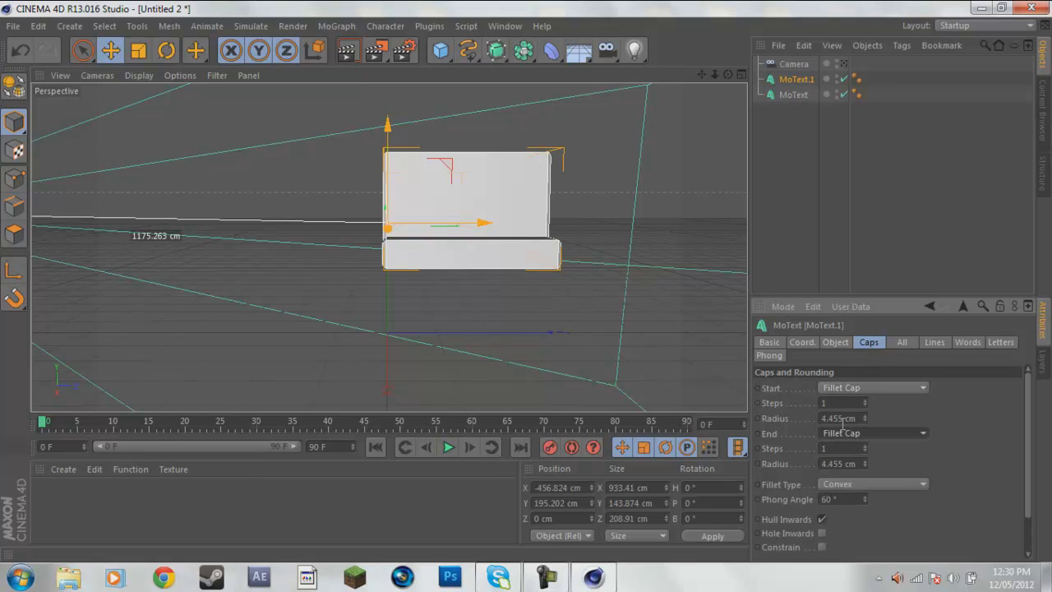
- Set the start and end fillet radius of the duplicated text to 2 cm
double_click(837, 419)
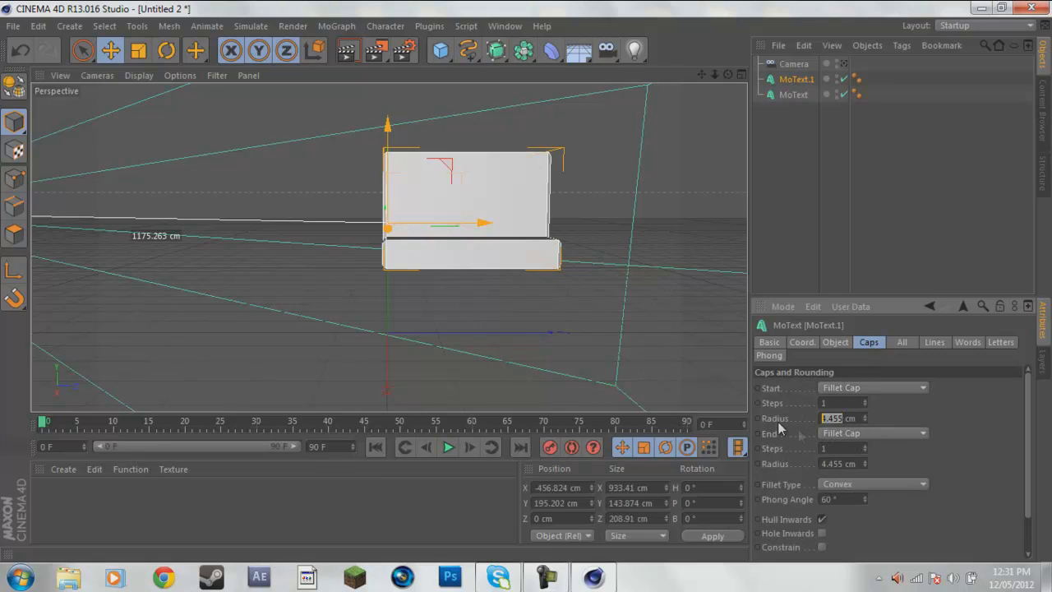
double_click(845, 463)
text(2)
key(Return)
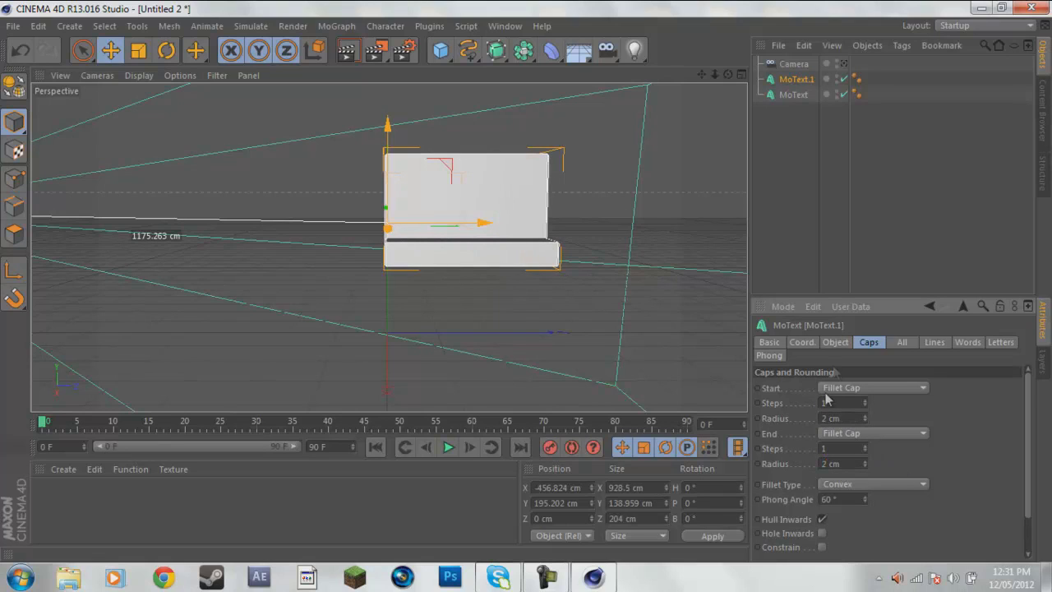
- Set the depth of the original MoText object to 10
click(836, 342)
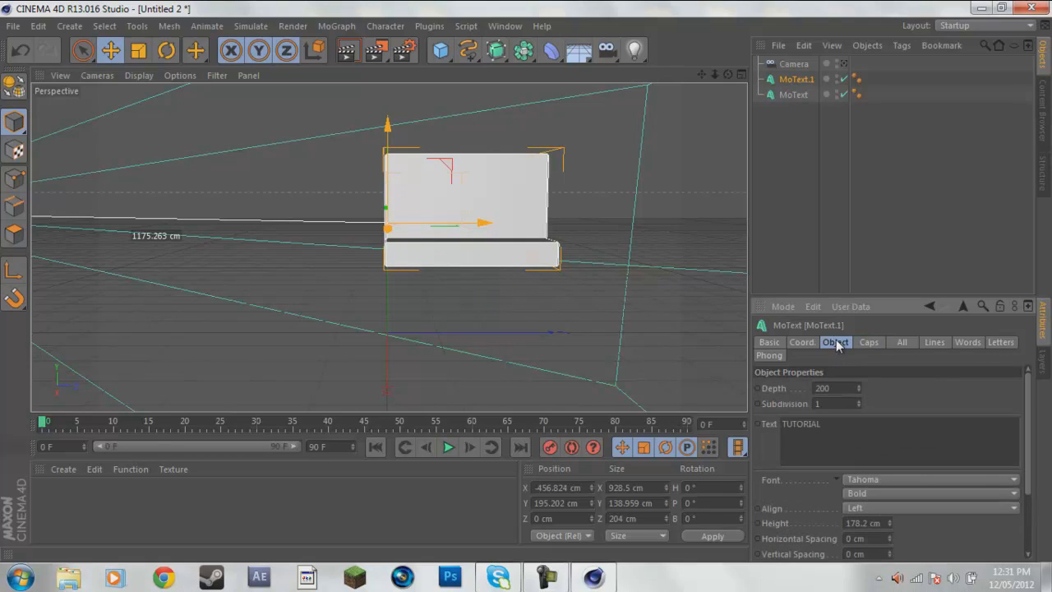
click(793, 95)
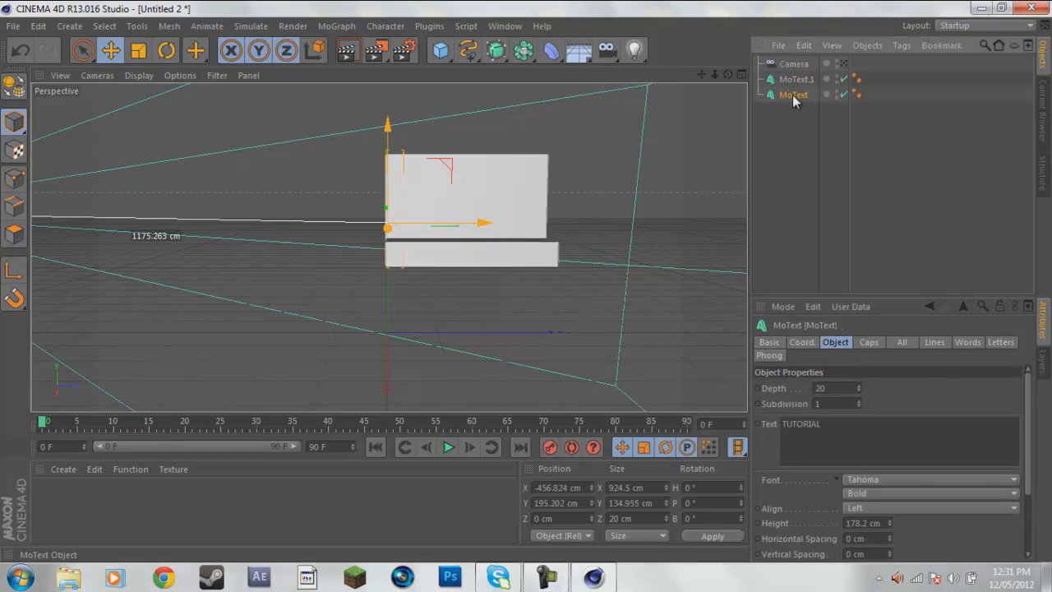
double_click(830, 393)
text(10)
- Set both the start and end caps of the original MoText object to Fillet Cap
click(869, 344)
click(849, 388)
click(849, 447)
click(851, 434)
click(843, 495)
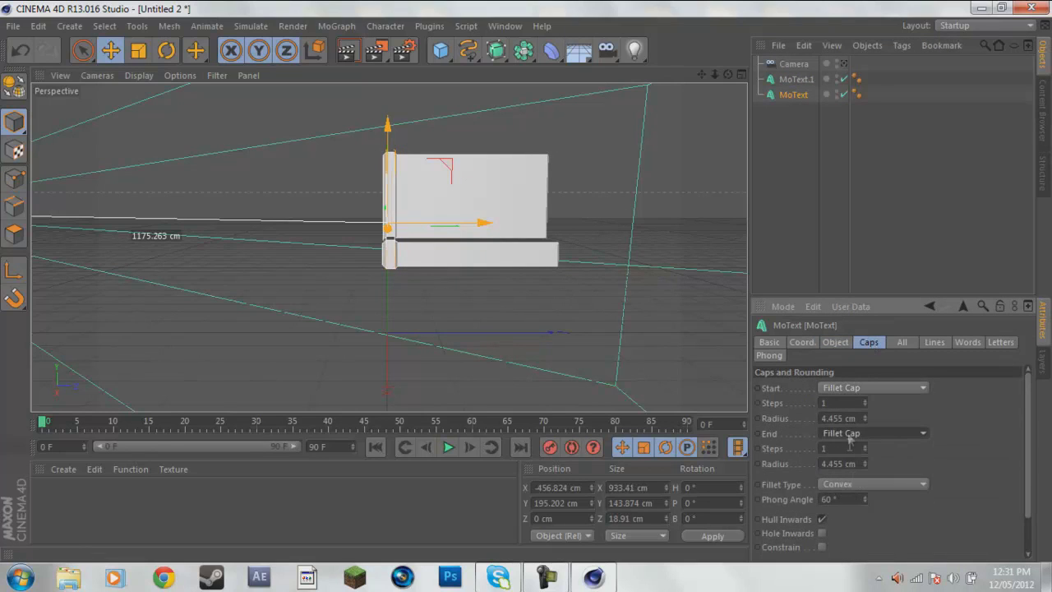
- Set the start and end fillet radius of the original MoText object to 0.5 cm
double_click(838, 417)
text(0.5)
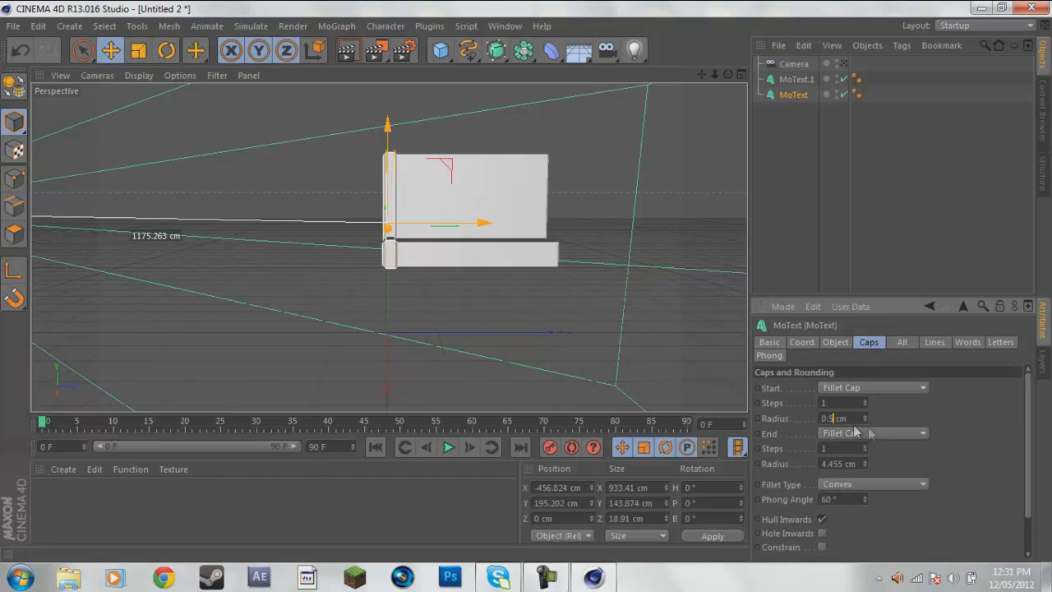
text(0.5)
key(Return)
drag(714, 80, 529, 148)
drag(698, 78, 506, 246)
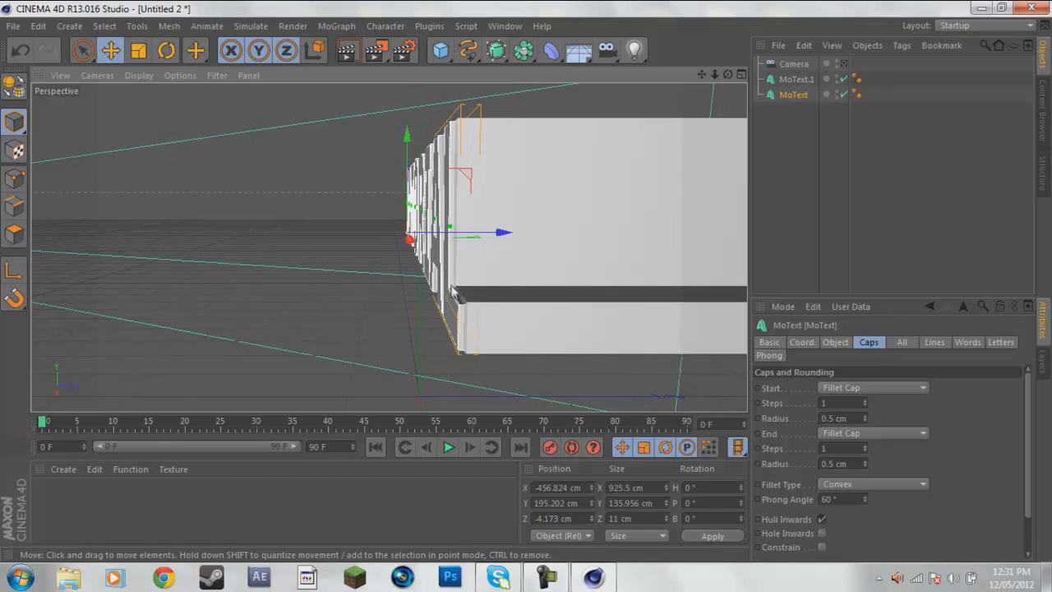
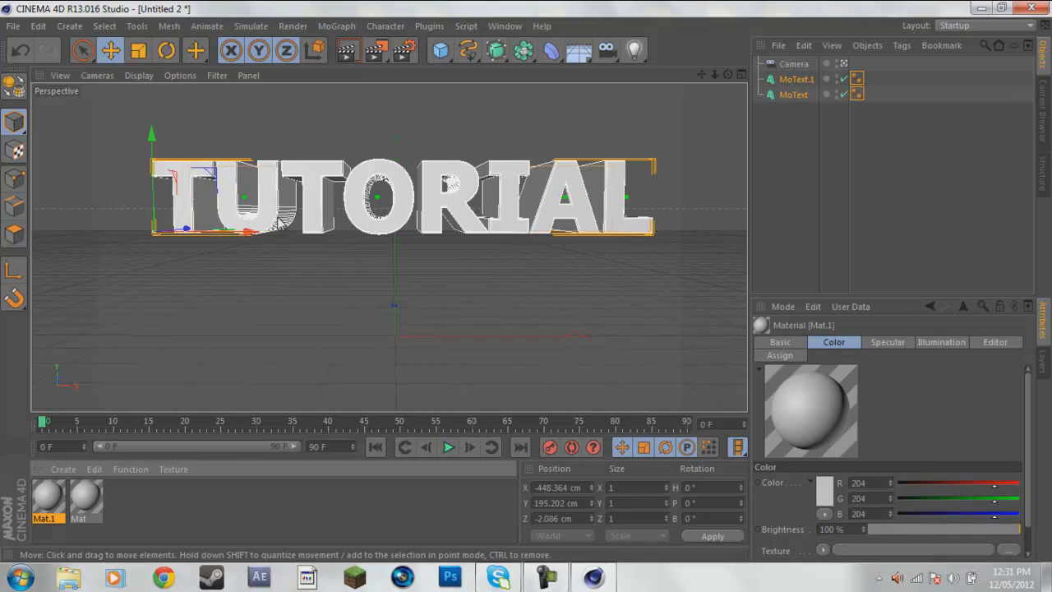
- Set the Mat material's color to dark grey RGB 23, 23, 23 and enable Luminance at 15% brightness
double_click(86, 497)
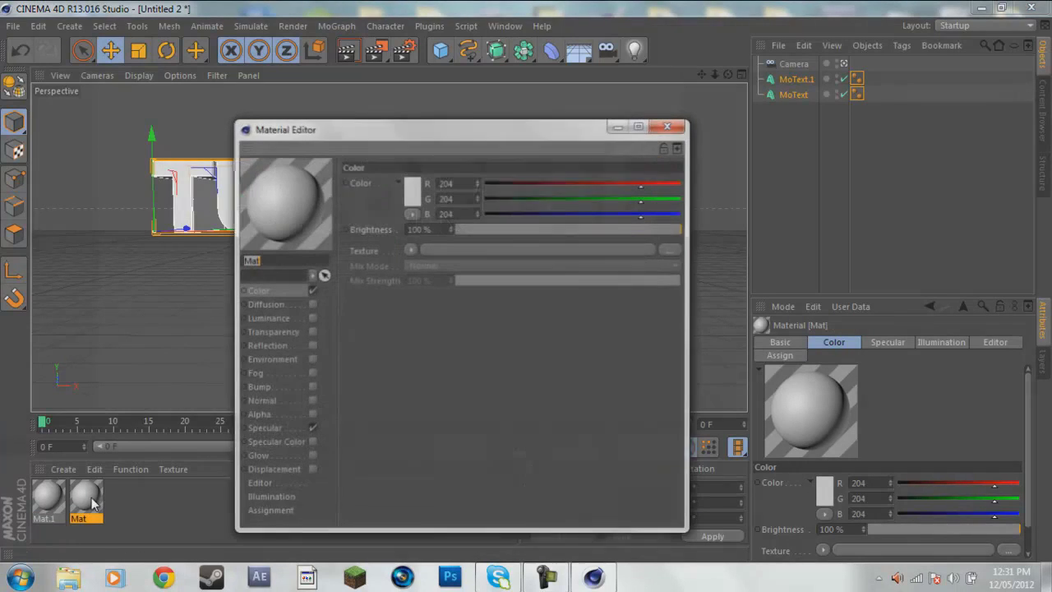
click(412, 193)
mouse_move(389, 186)
mouse_down()
mouse_move(315, 199)
mouse_move(301, 215)
mouse_up()
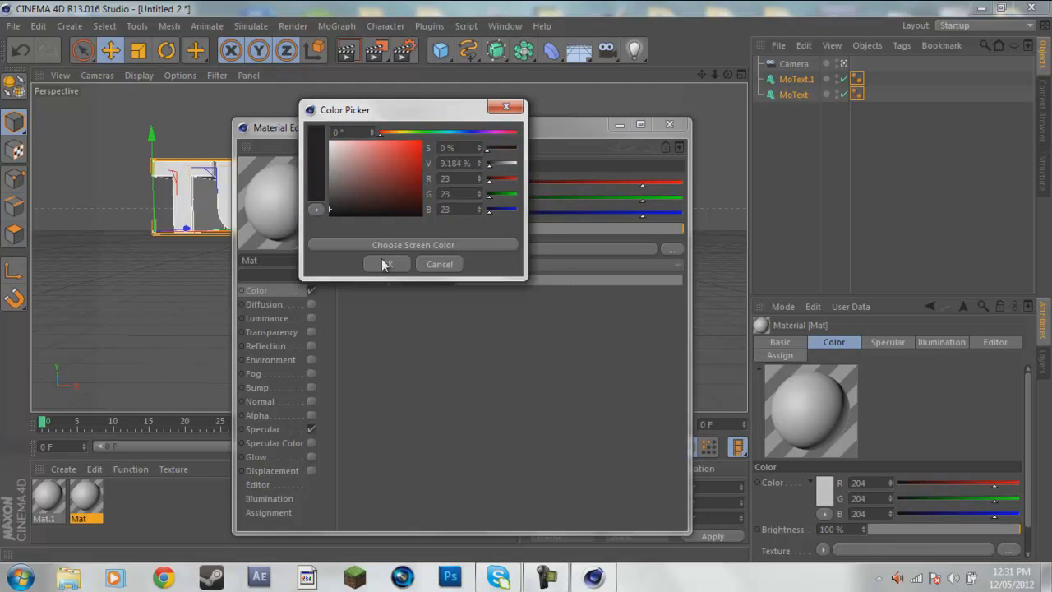
click(385, 262)
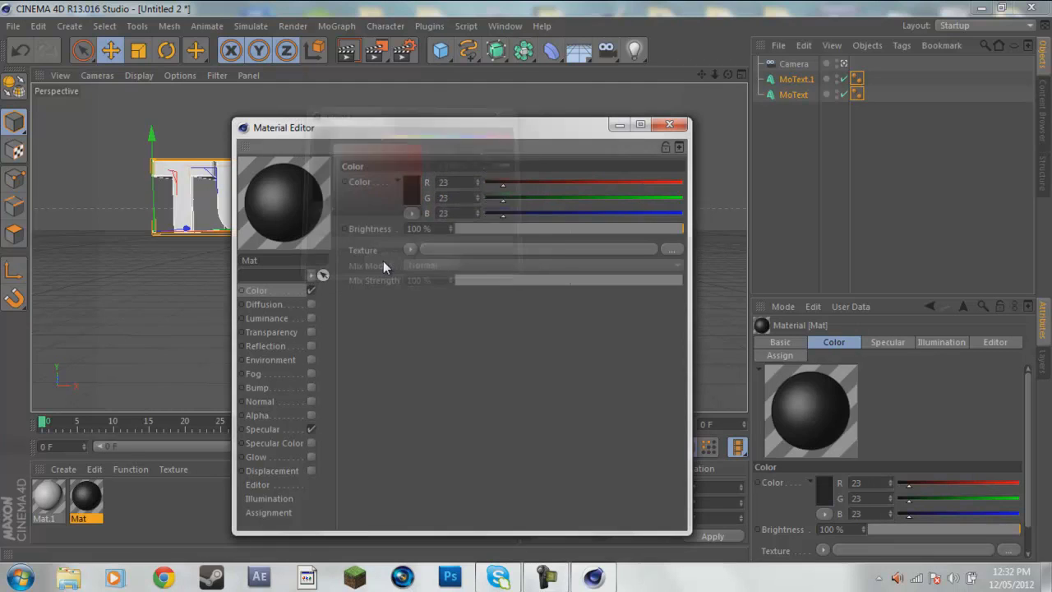
click(311, 318)
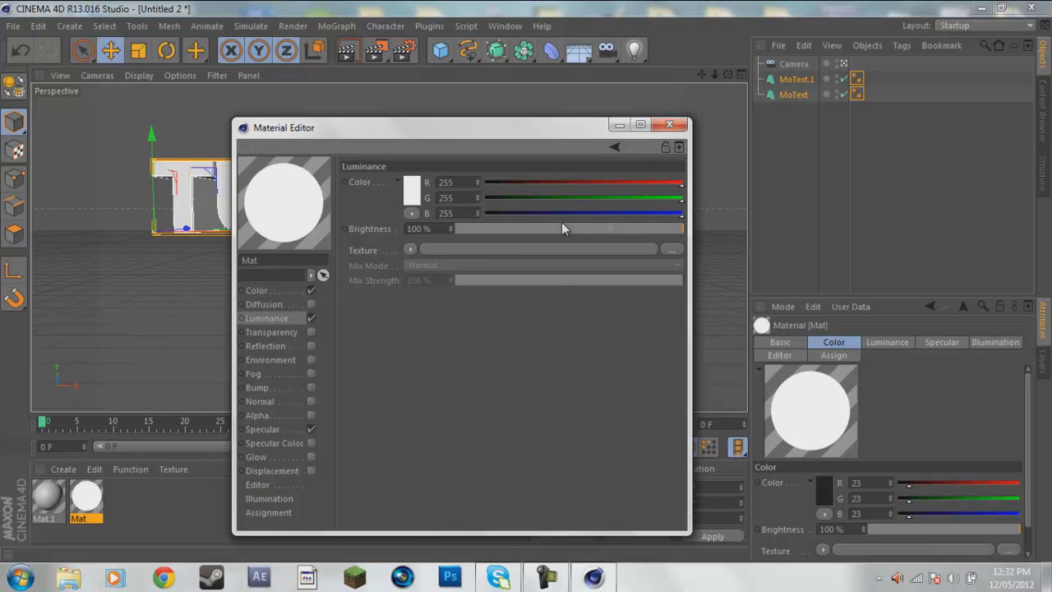
drag(576, 228, 491, 230)
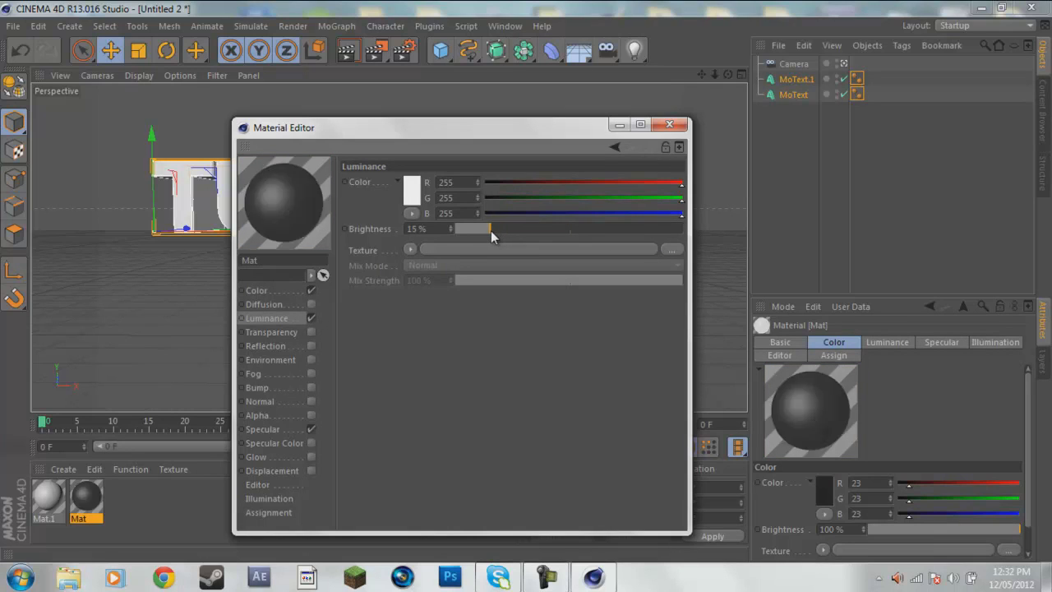
- Enable Reflection on the dark Mat material with 10% brightness and 19% blurriness
click(311, 346)
drag(493, 228, 472, 231)
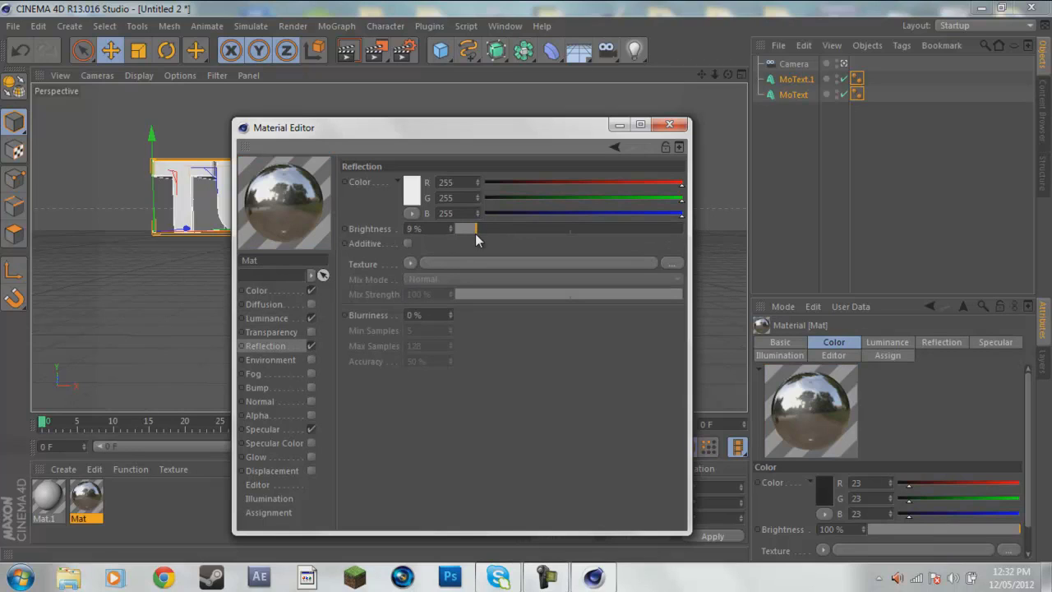
drag(476, 235, 478, 236)
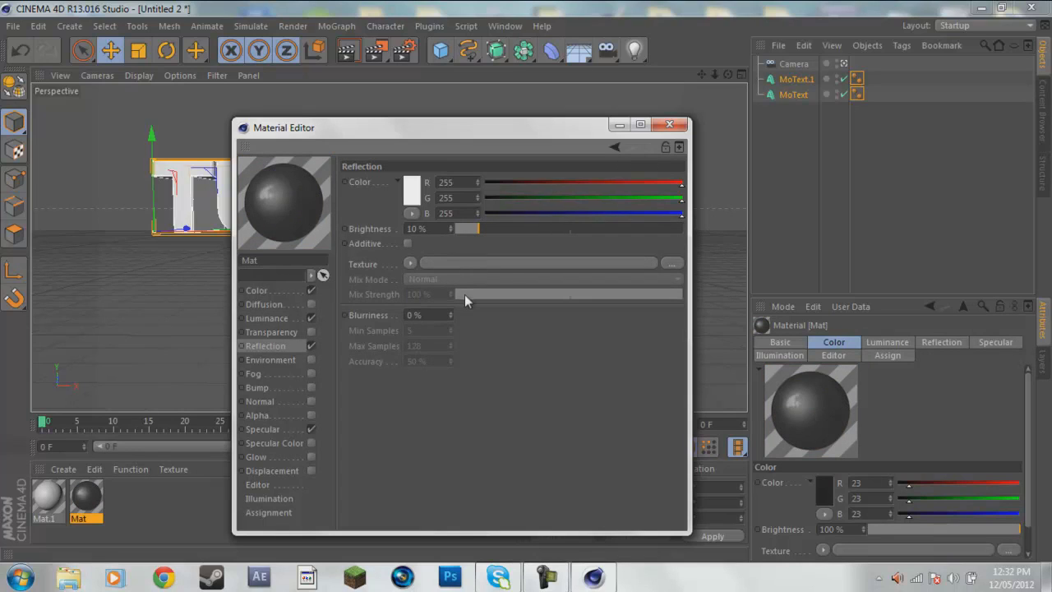
drag(448, 316, 450, 314)
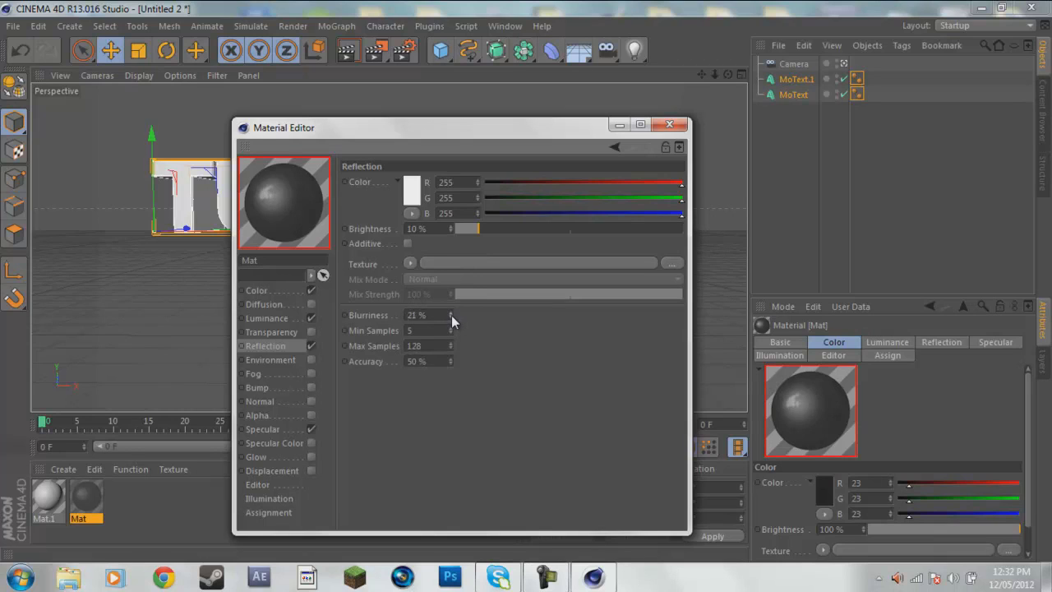
click(450, 318)
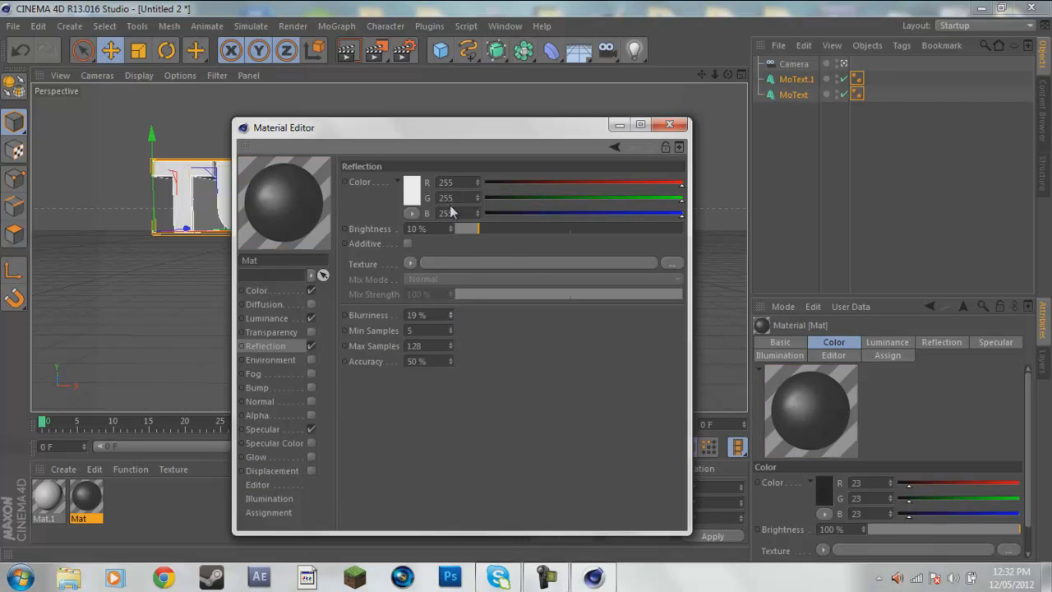
click(264, 430)
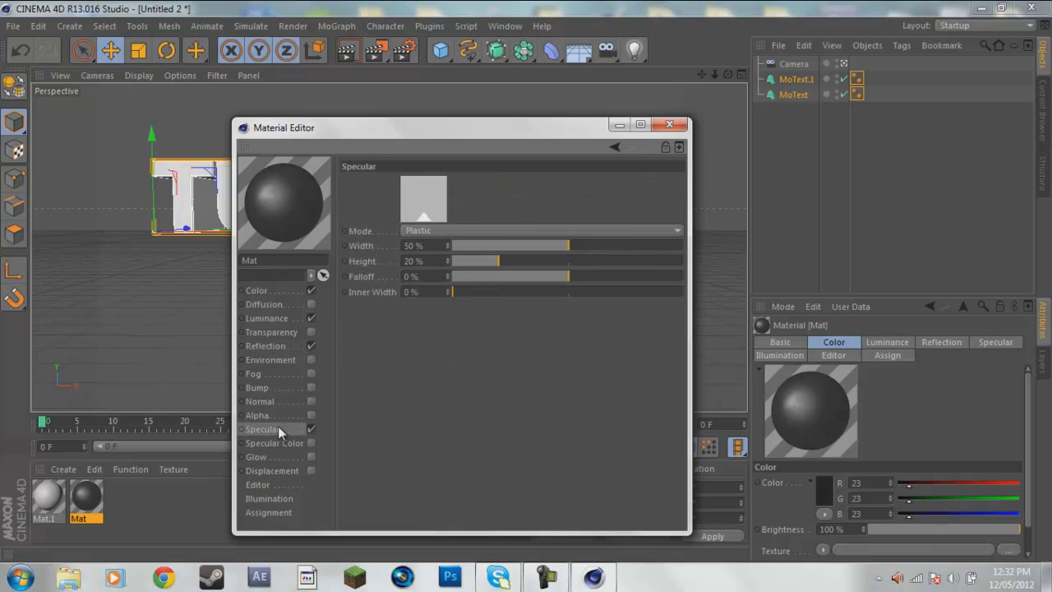
click(272, 374)
click(272, 388)
click(274, 400)
click(273, 471)
click(271, 457)
- Enable Specular Color on the dark Mat material, set it to dark blue RGB 0, 2, 44, and close the Material Editor
click(276, 443)
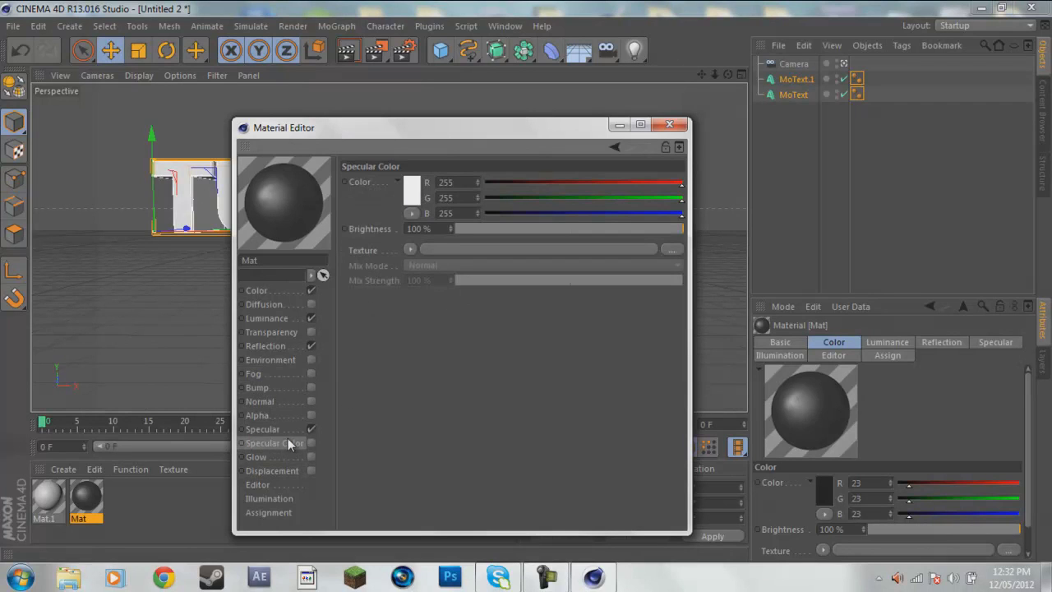
click(312, 443)
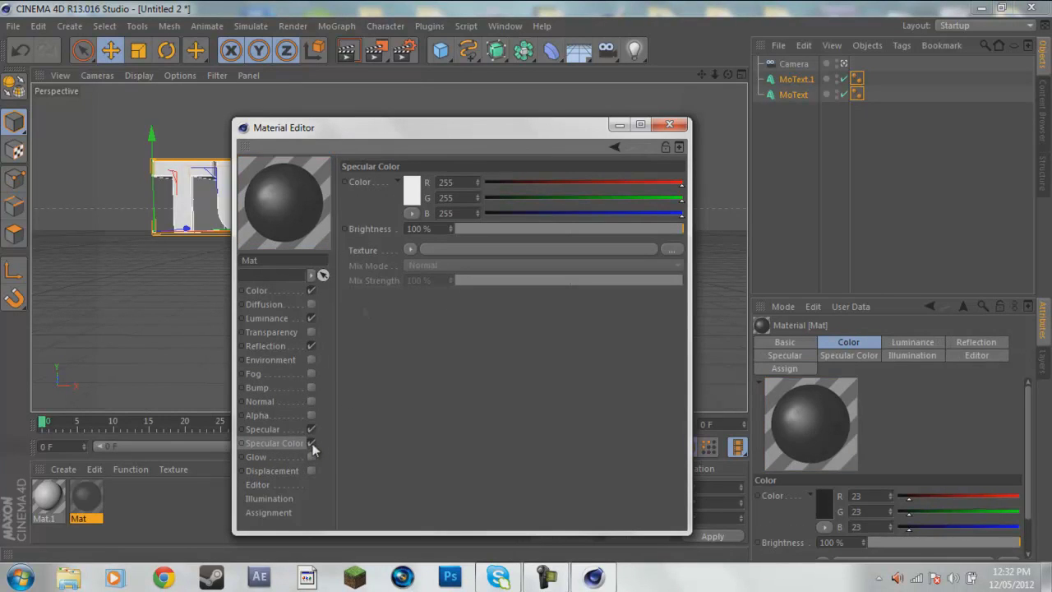
click(411, 190)
click(326, 199)
drag(325, 199, 312, 201)
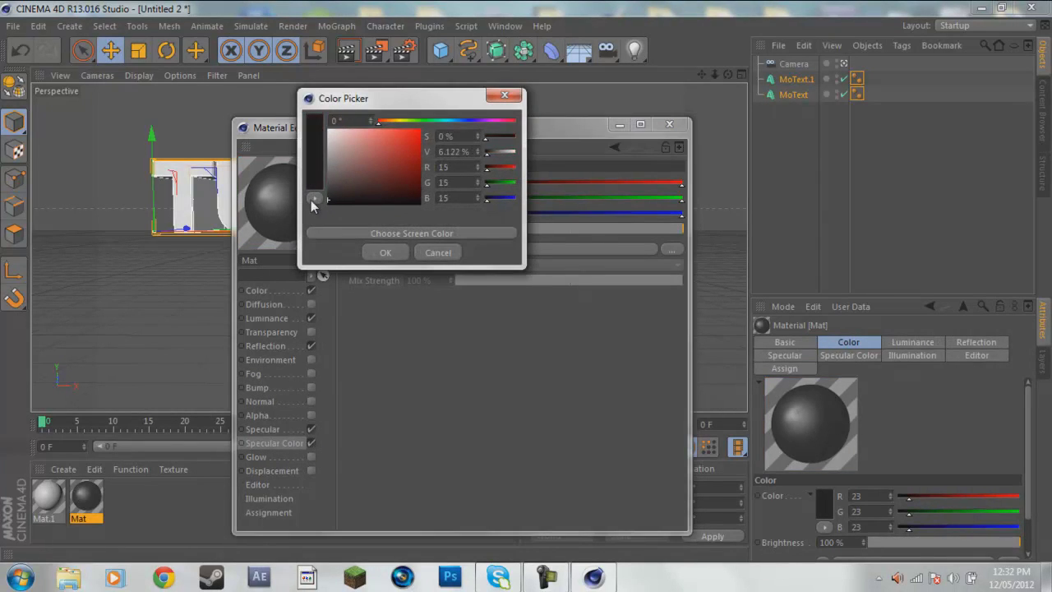
drag(462, 122, 469, 124)
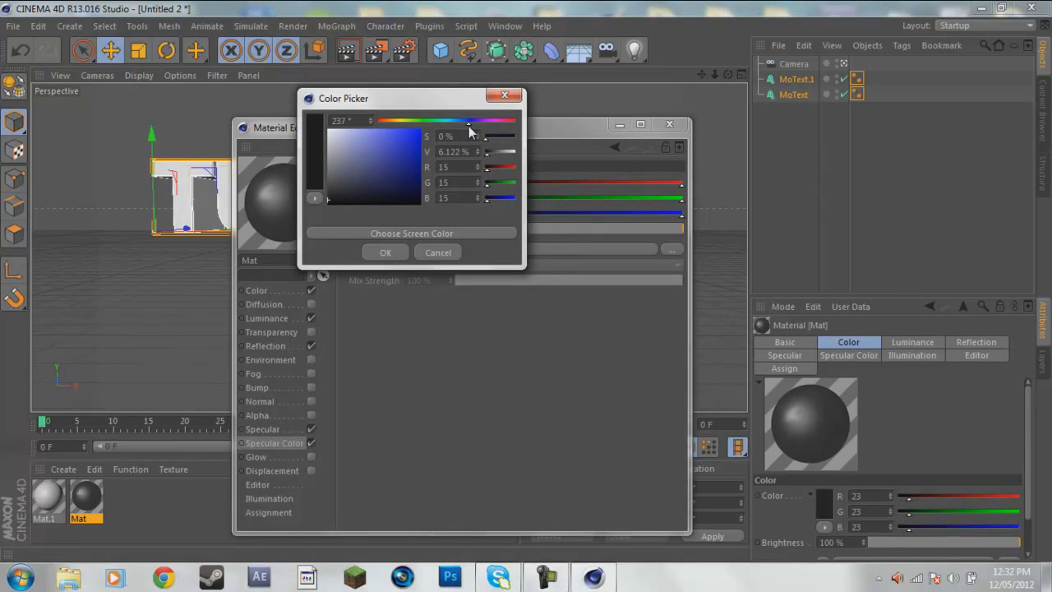
drag(409, 154, 449, 190)
click(408, 252)
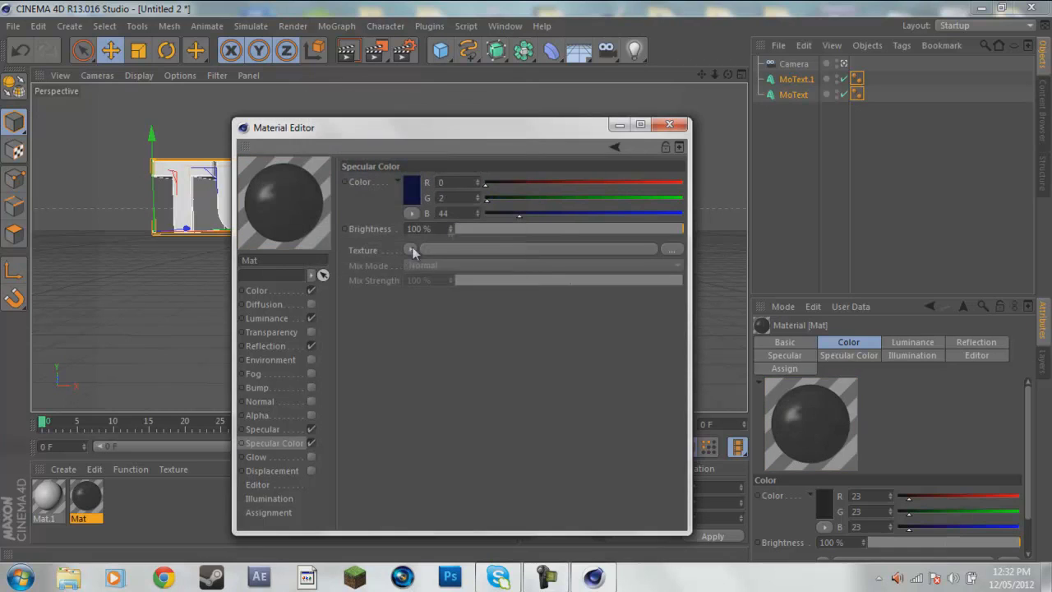
click(670, 124)
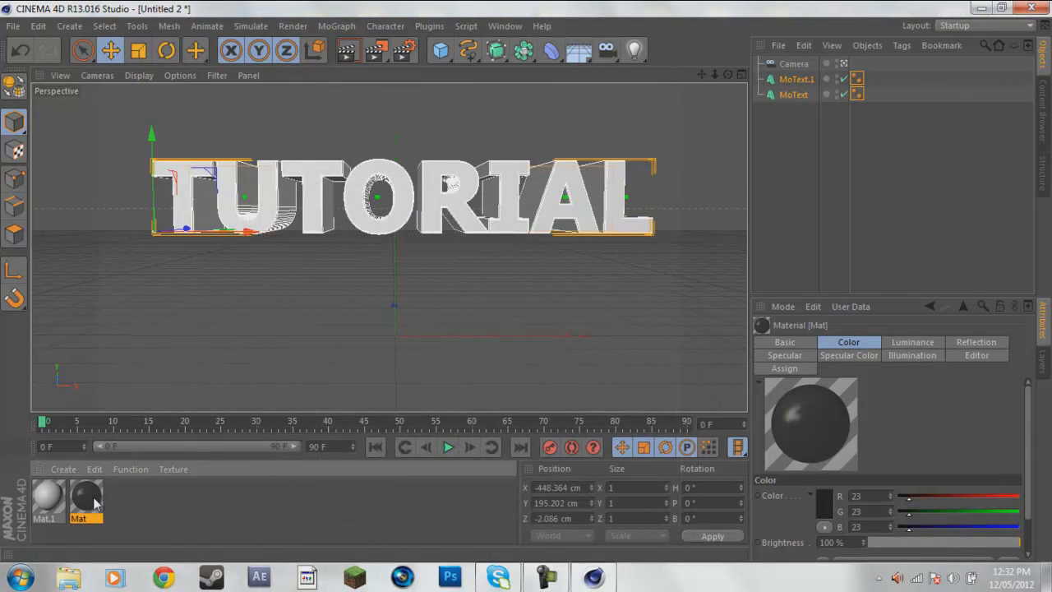
- Apply the dark Mat material to the duplicated text object MoText.1
drag(549, 200, 539, 199)
key(ctrl+z)
click(796, 79)
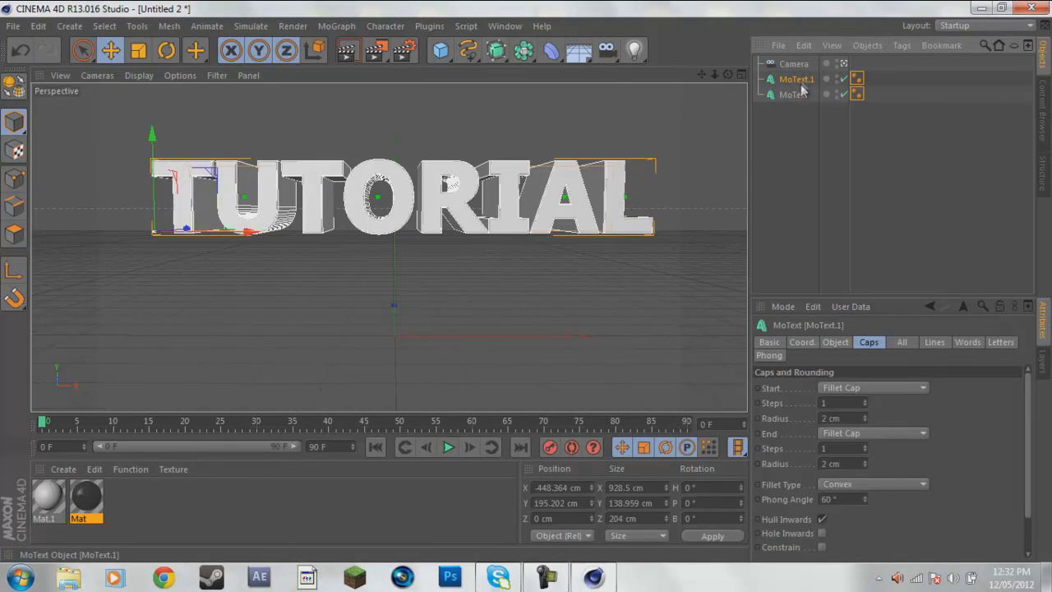
drag(82, 500, 797, 85)
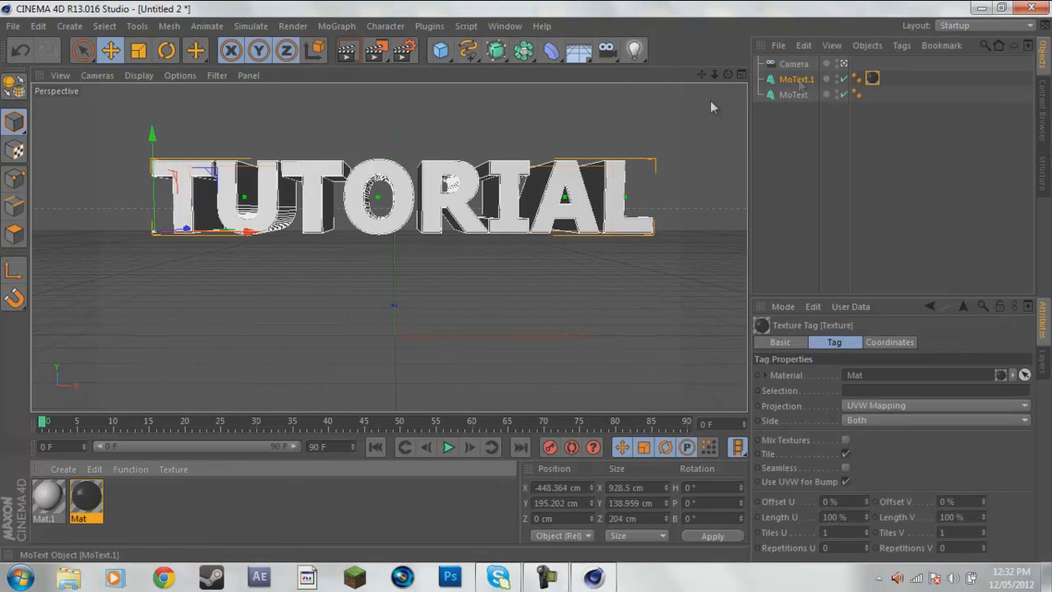
- Delete the unused Mat.1 material and make a copy of the dark Mat material
click(46, 504)
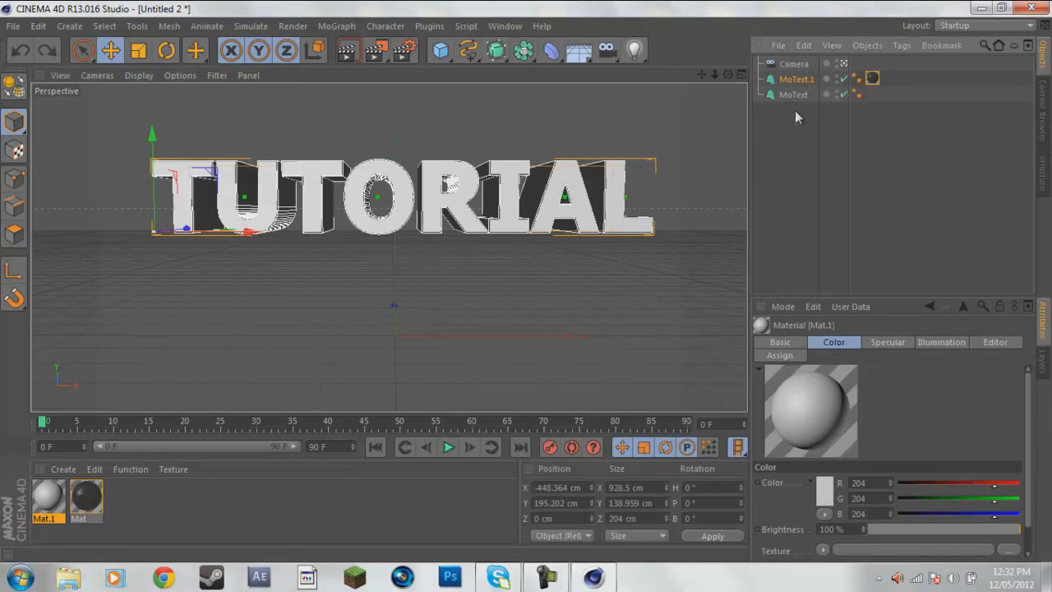
click(796, 115)
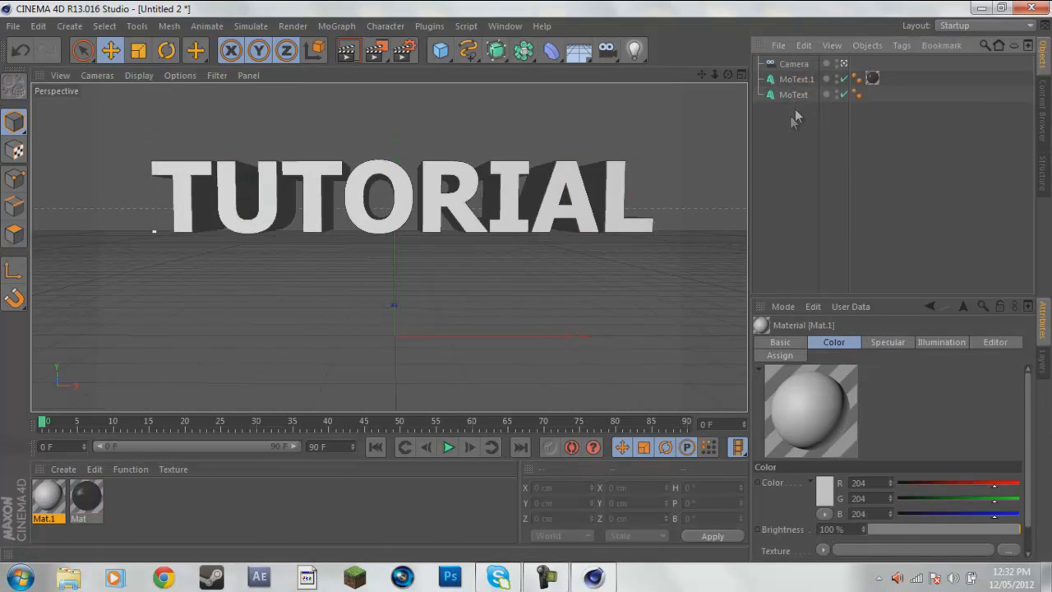
key(Delete)
click(51, 497)
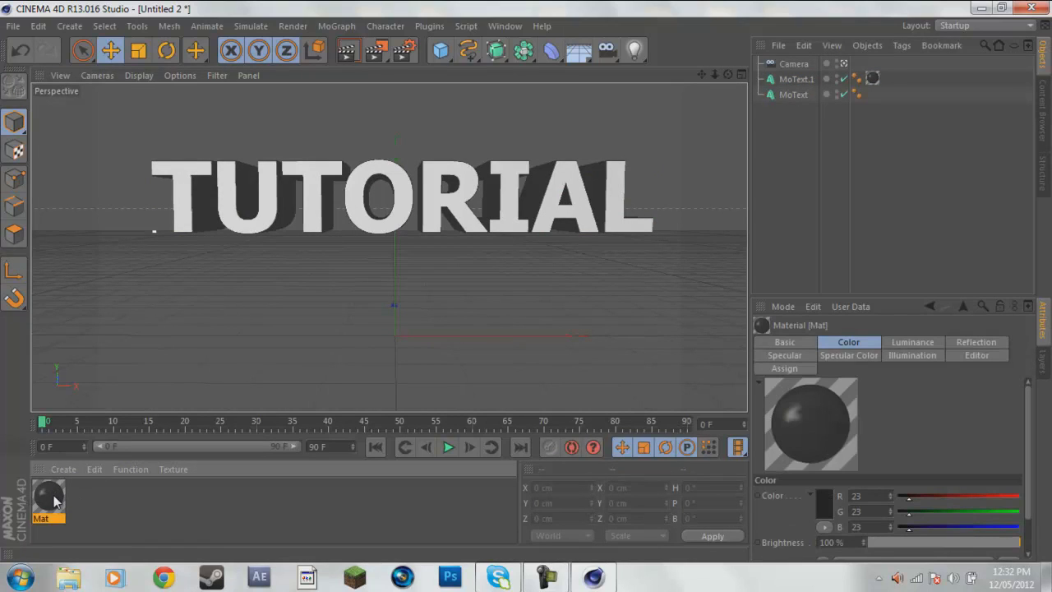
key(ctrl+v)
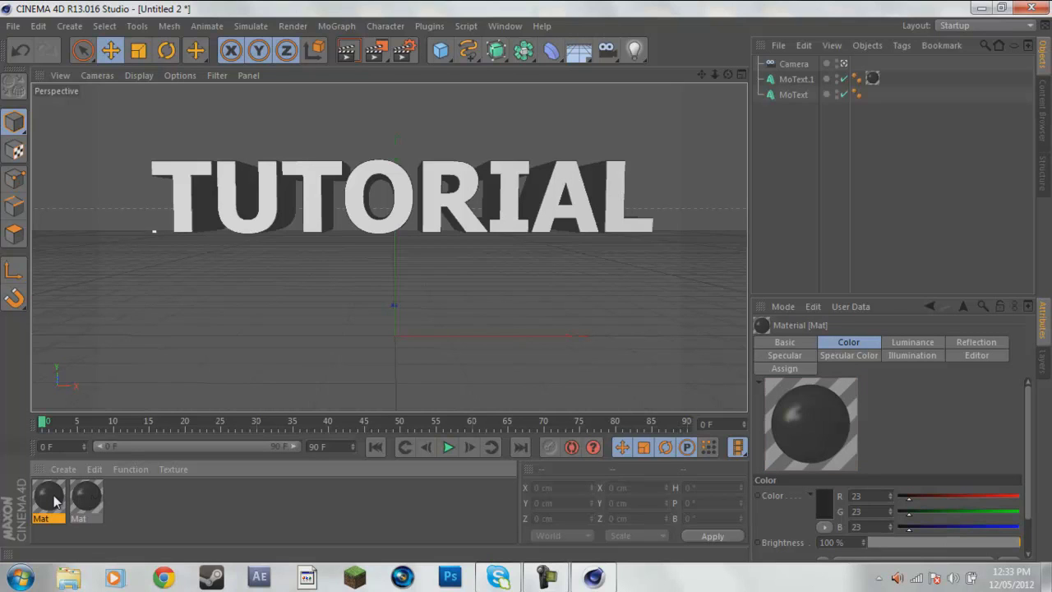
click(87, 496)
- Set the color of the copied Mat material to lime green RGB 161, 255, 0
double_click(55, 495)
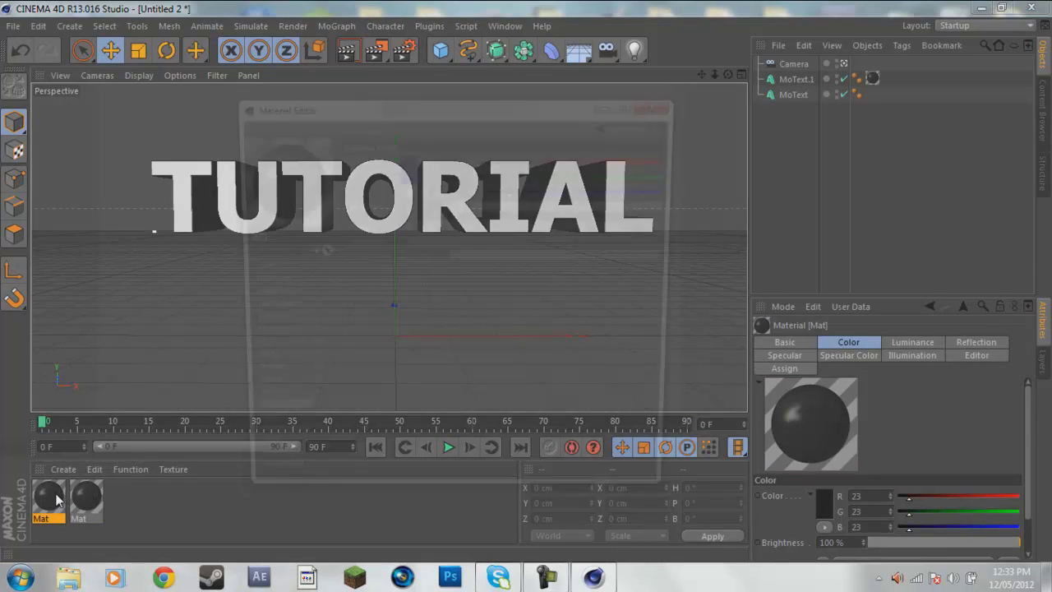
click(255, 267)
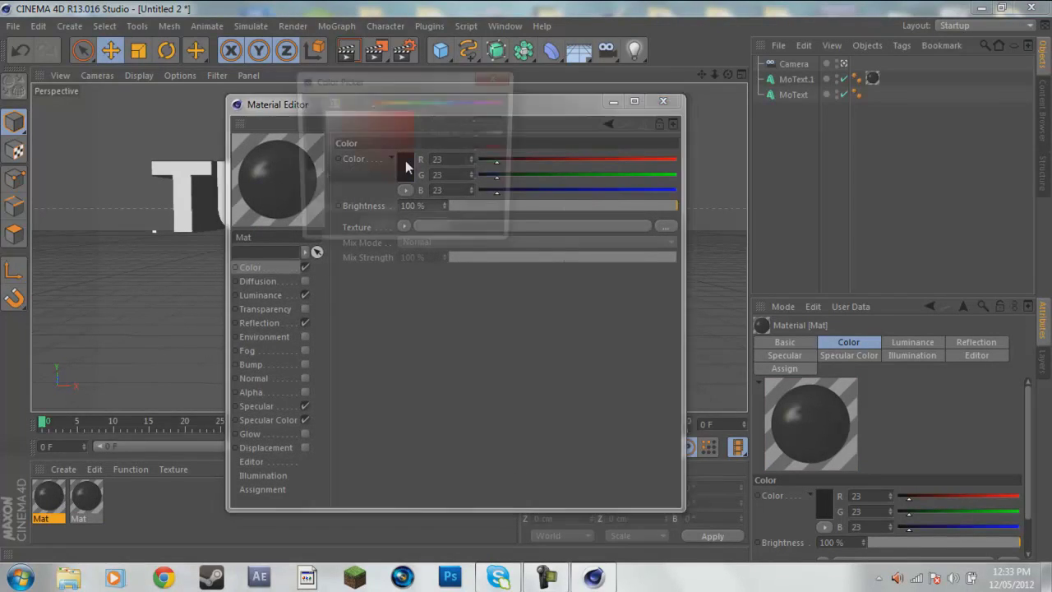
click(406, 164)
mouse_move(425, 106)
mouse_down()
mouse_move(441, 107)
mouse_move(404, 113)
mouse_up()
click(402, 106)
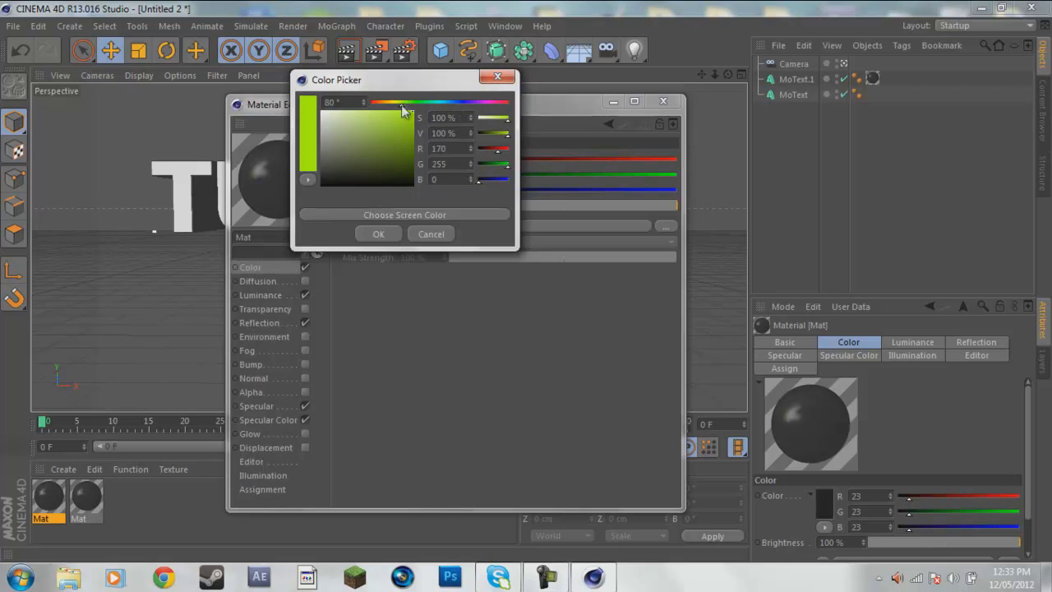
click(402, 105)
click(366, 232)
click(265, 296)
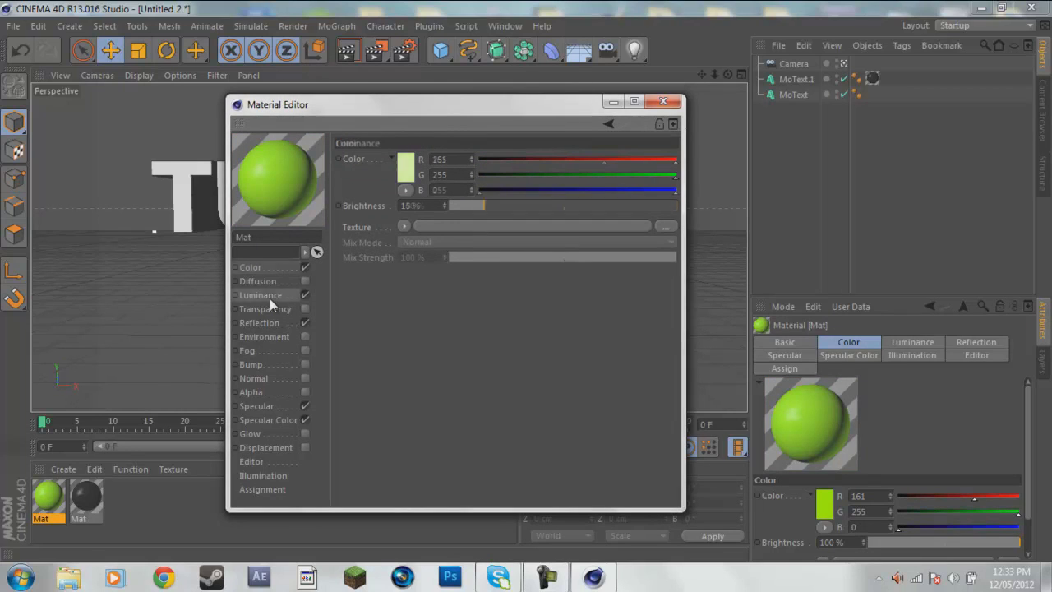
click(403, 177)
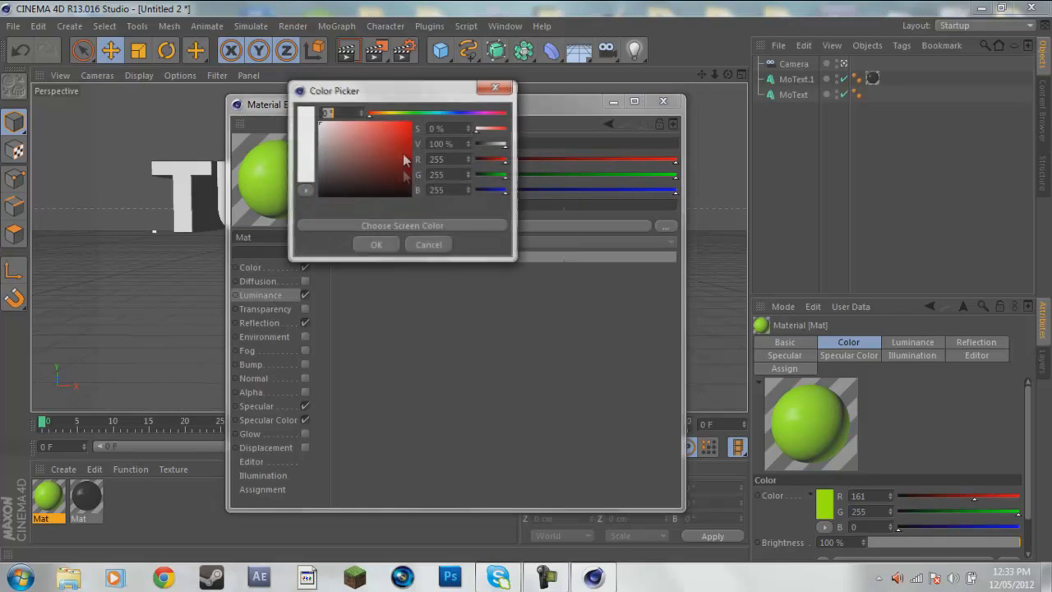
click(374, 249)
click(274, 310)
click(276, 323)
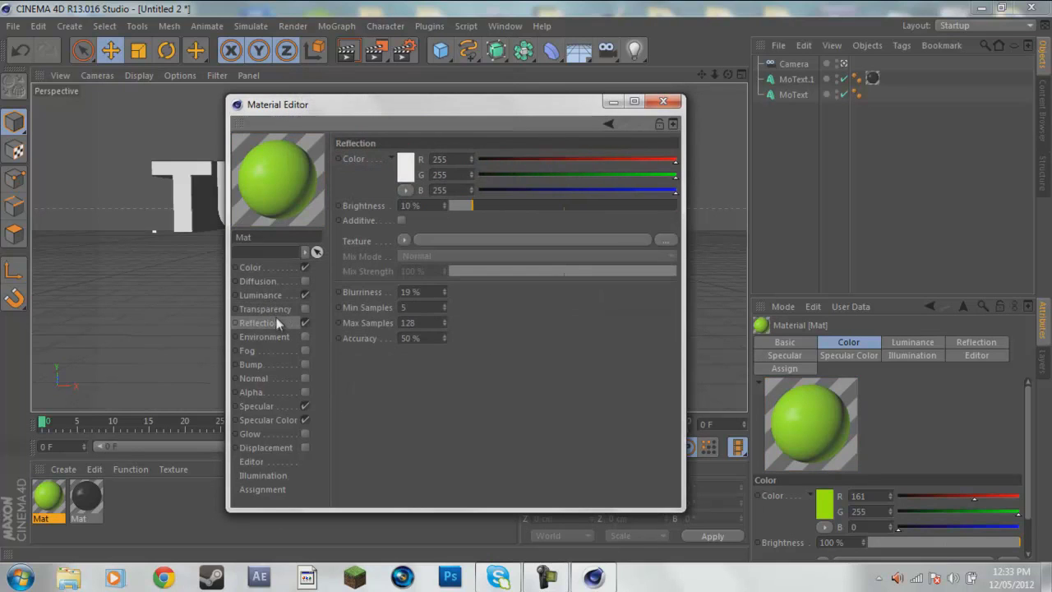
- Set the green material's Specular Color to white RGB 255, 255, 255 and close the Material Editor
click(289, 420)
click(414, 161)
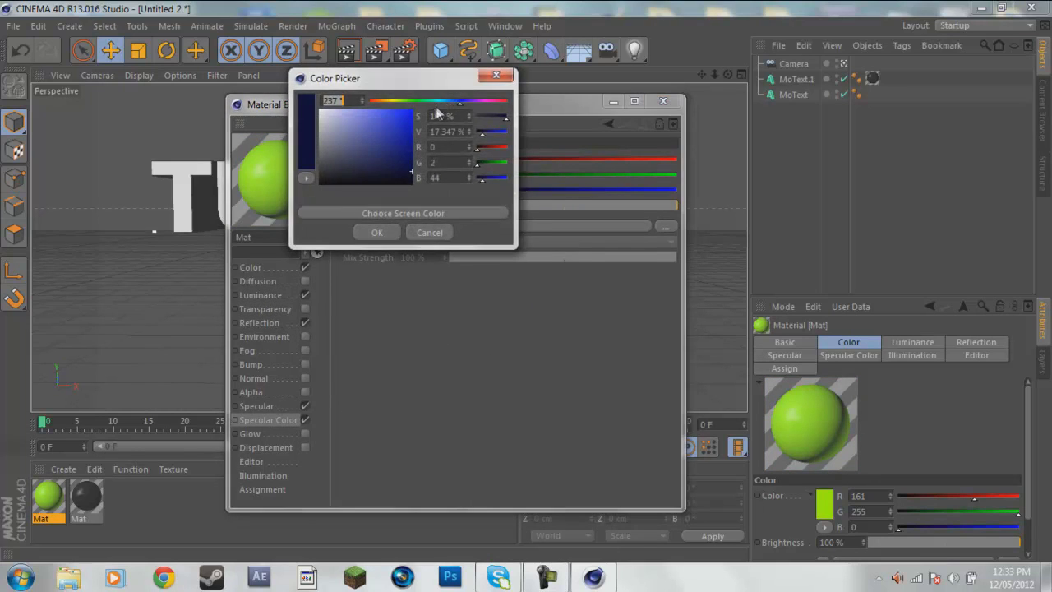
drag(331, 179, 320, 122)
click(371, 233)
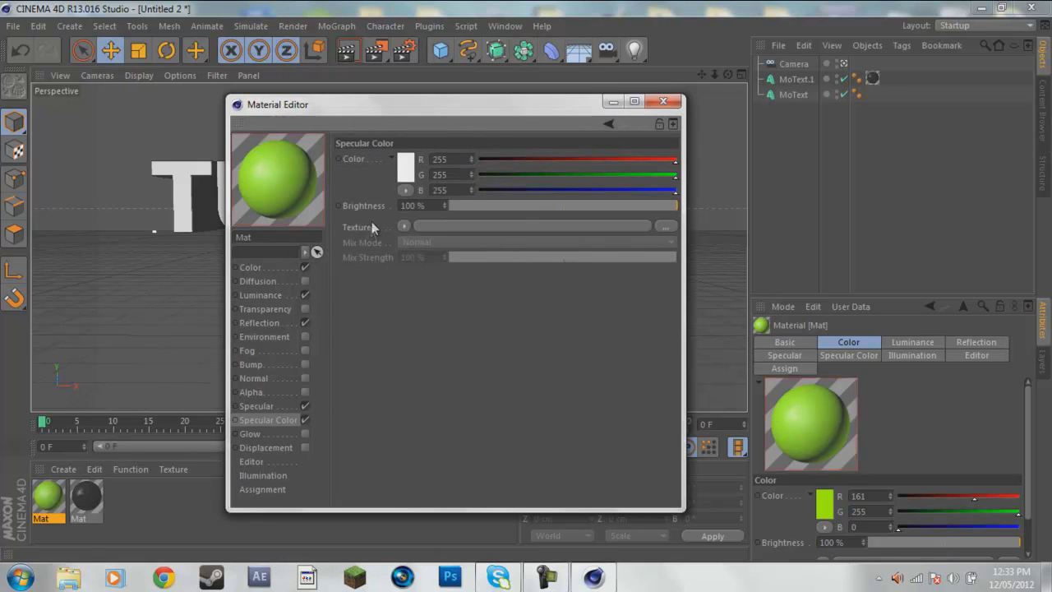
click(255, 407)
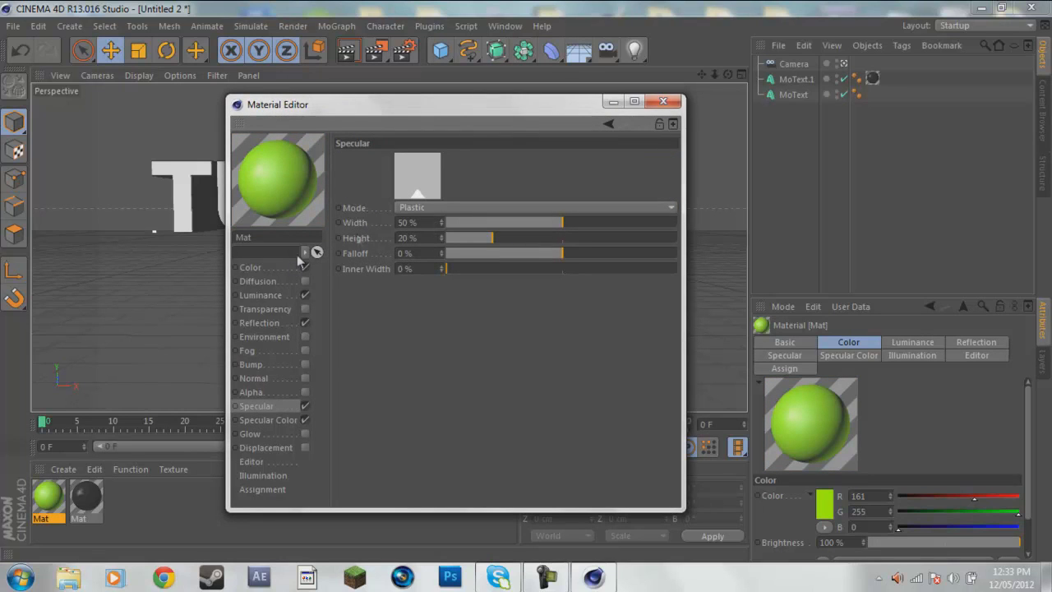
click(663, 101)
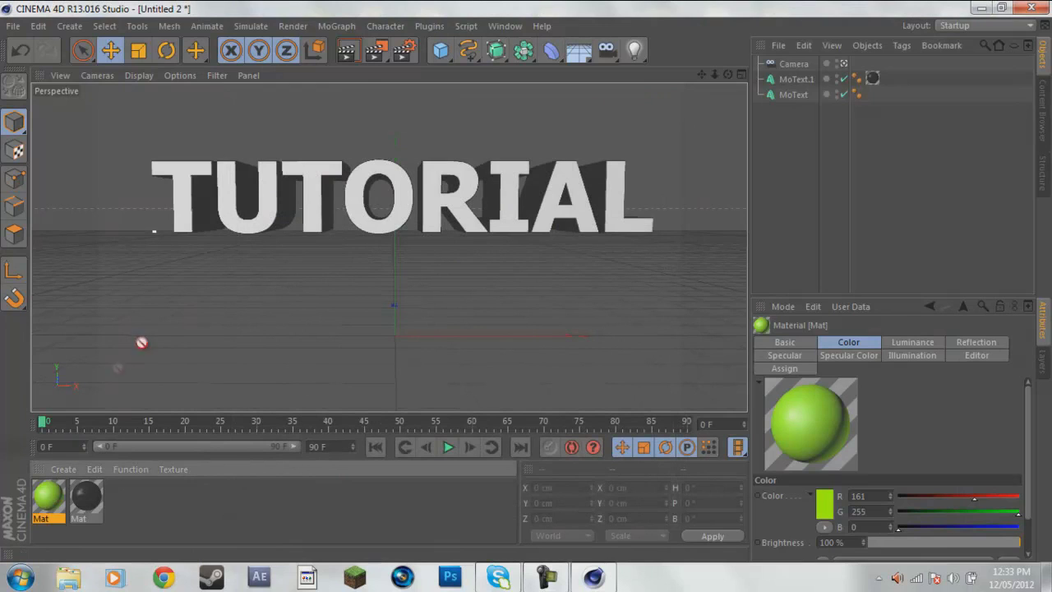
- Apply the green Mat material to the front text object MoText and render a preview in the viewport
drag(243, 232, 241, 183)
click(346, 51)
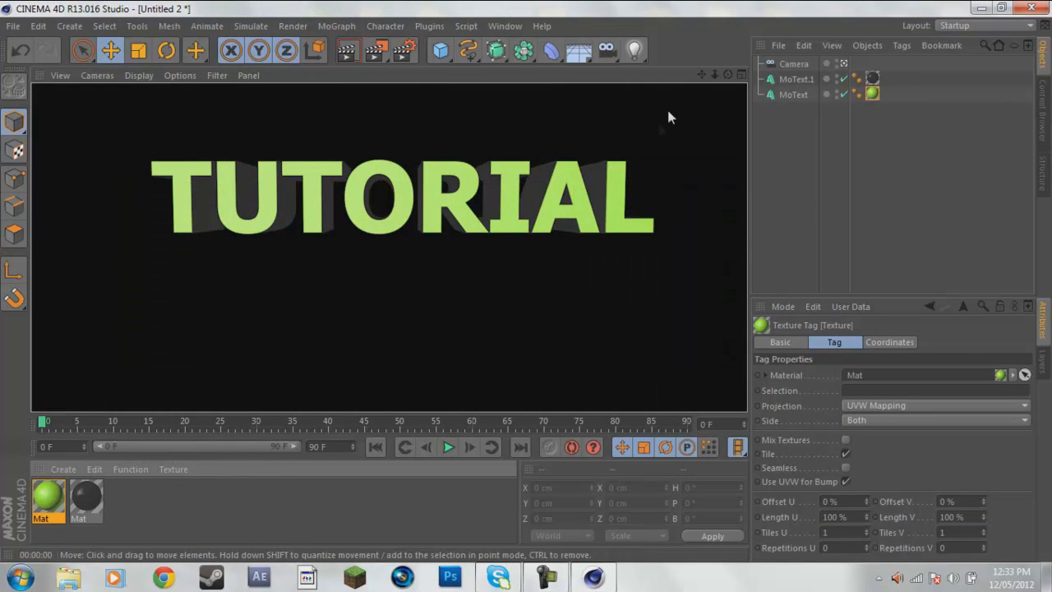
- Shift MoText and MoText.1 together slightly along the X axis to about X -453 cm, and deselect them
drag(799, 150, 802, 91)
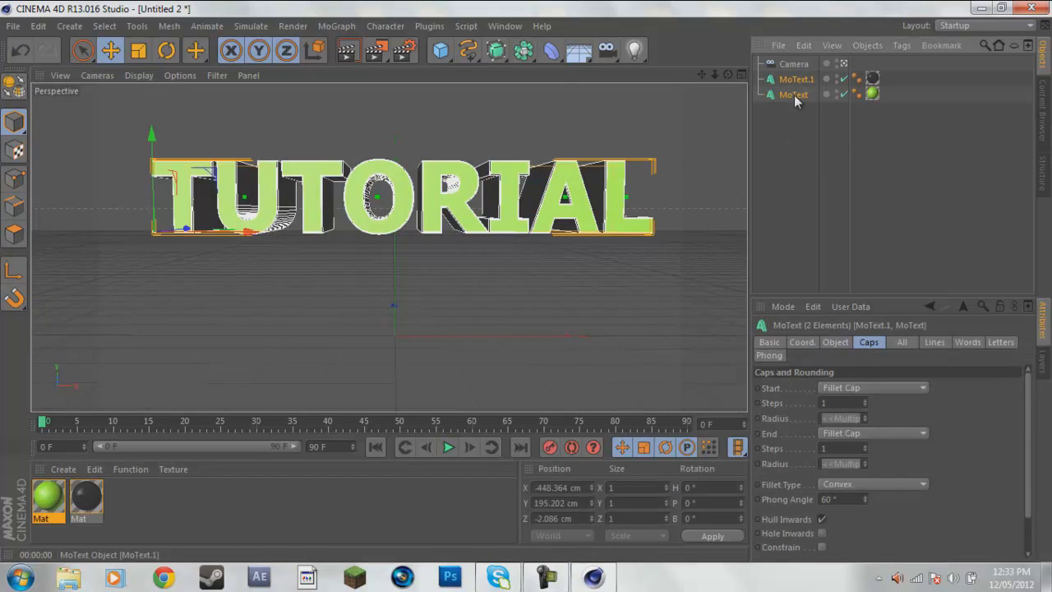
click(786, 177)
drag(904, 127, 791, 69)
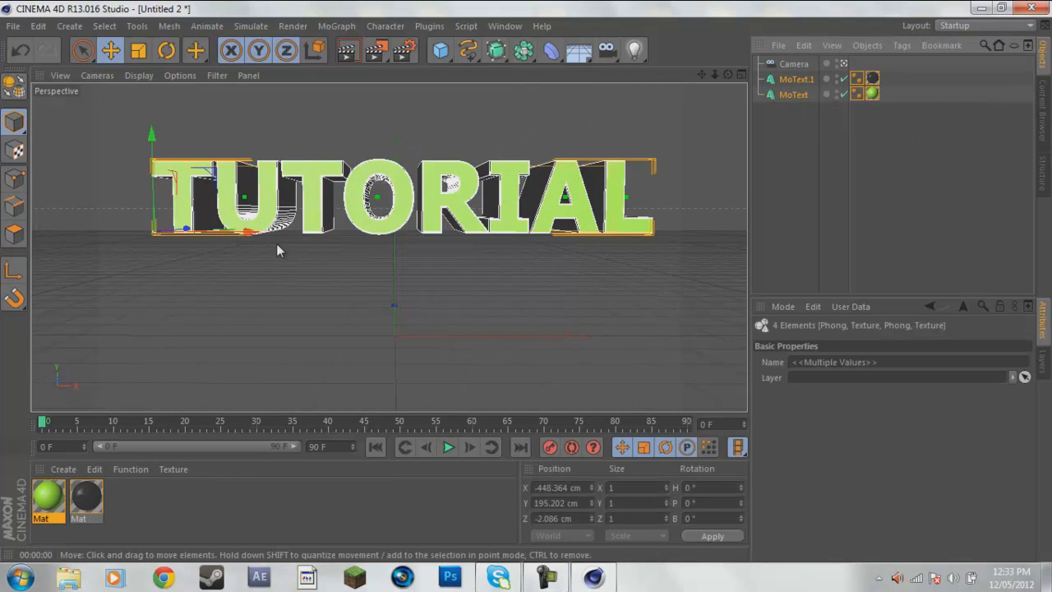
drag(251, 235, 248, 237)
click(546, 578)
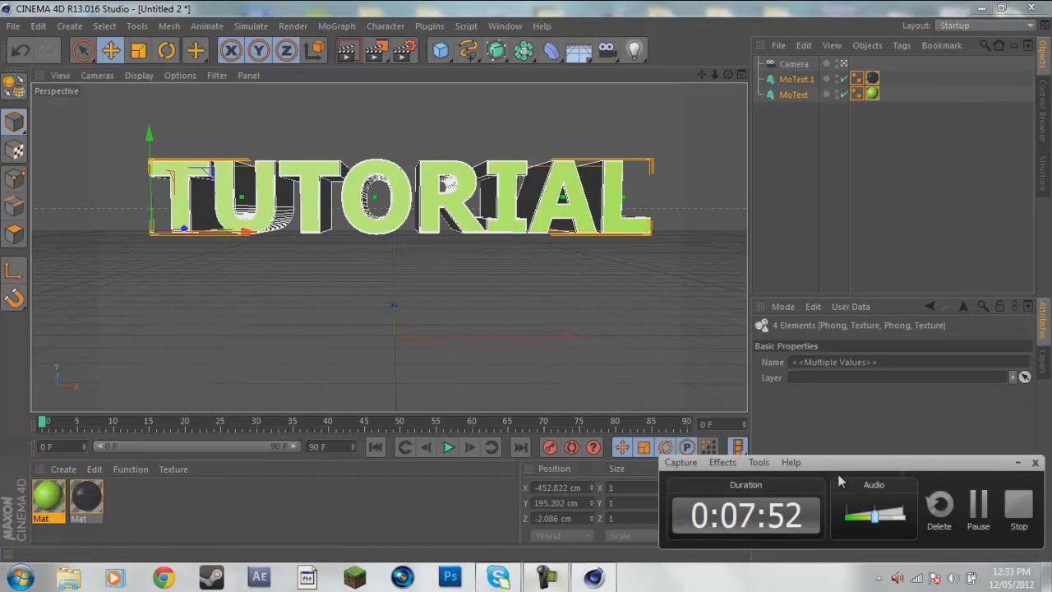
click(1017, 462)
click(810, 206)
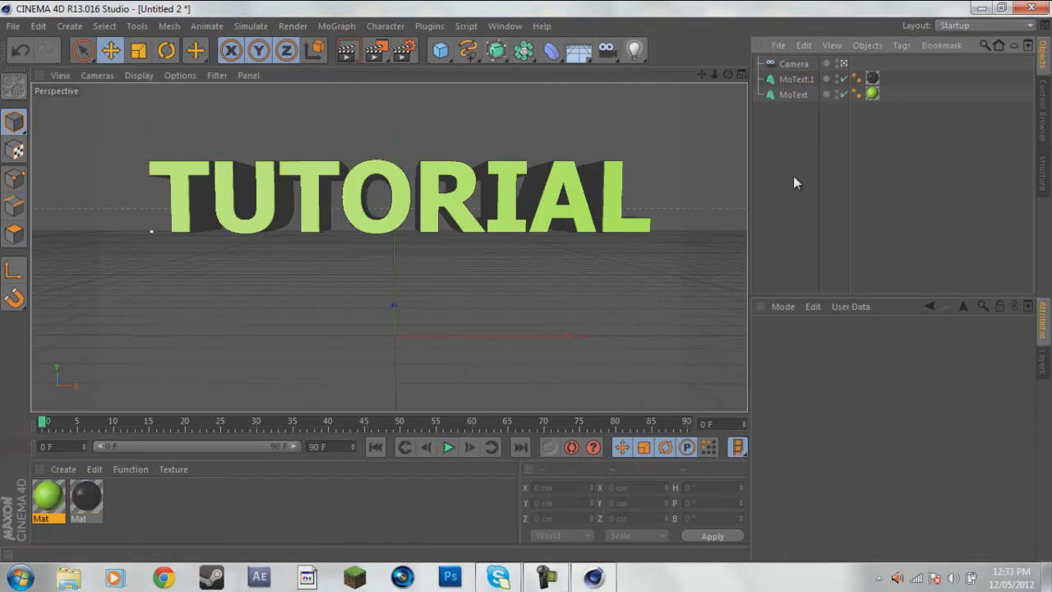
- Leave the camera view and add a Floor object to the scene
click(843, 63)
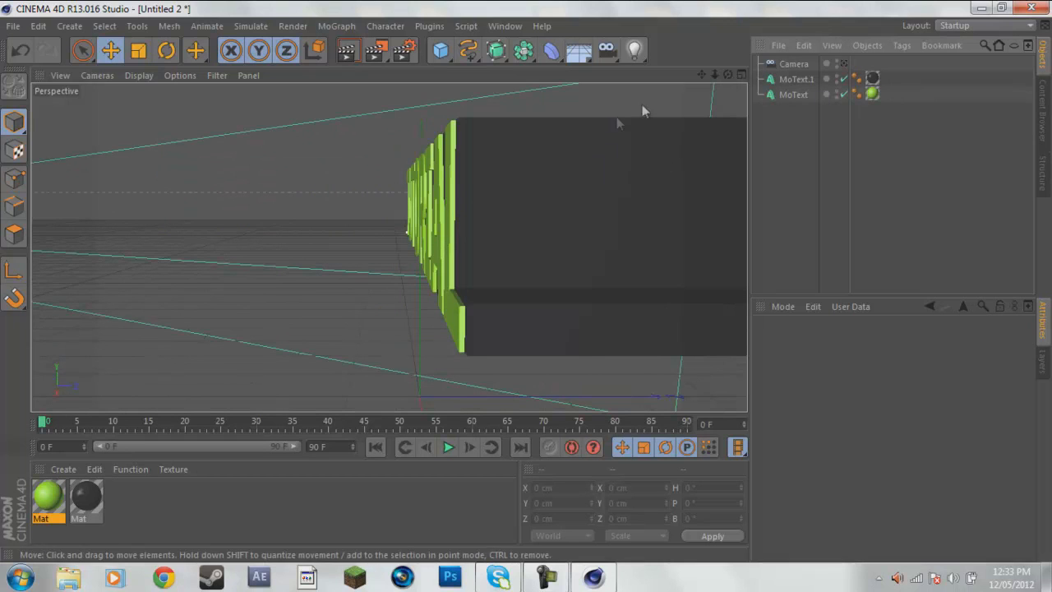
drag(727, 75, 526, 287)
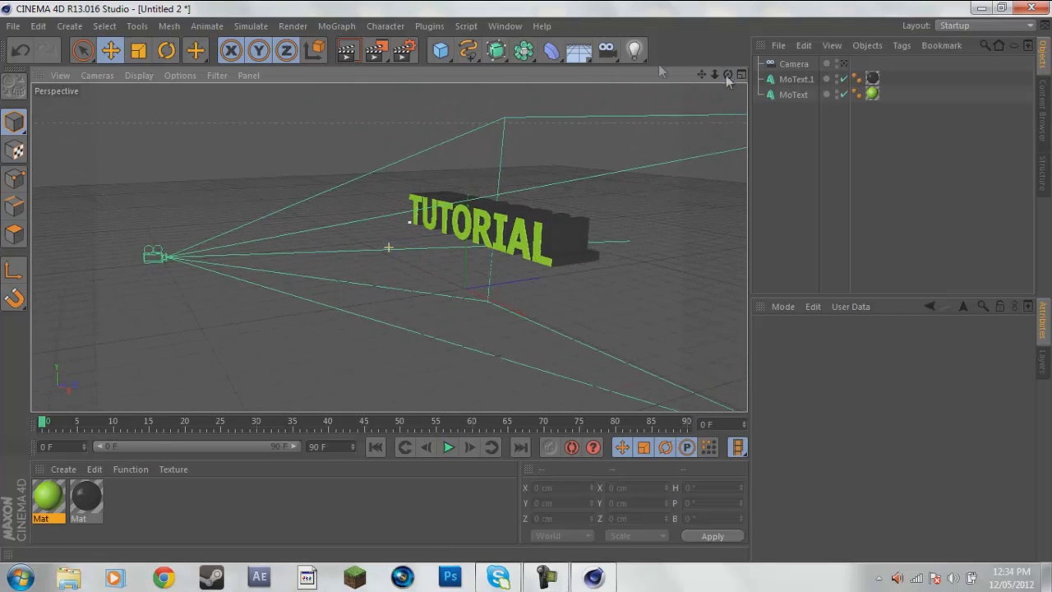
click(579, 51)
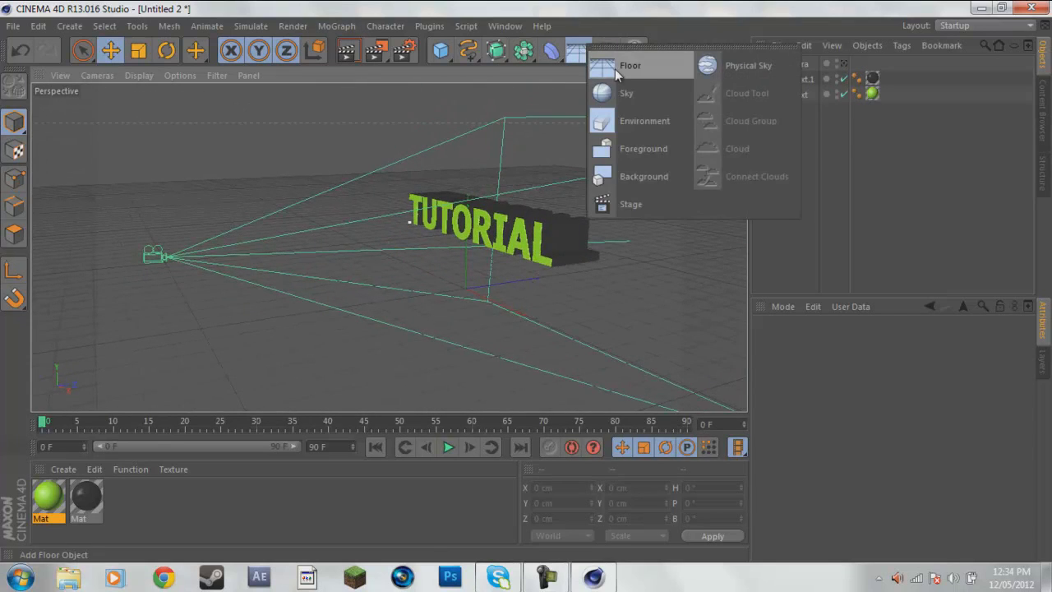
click(615, 69)
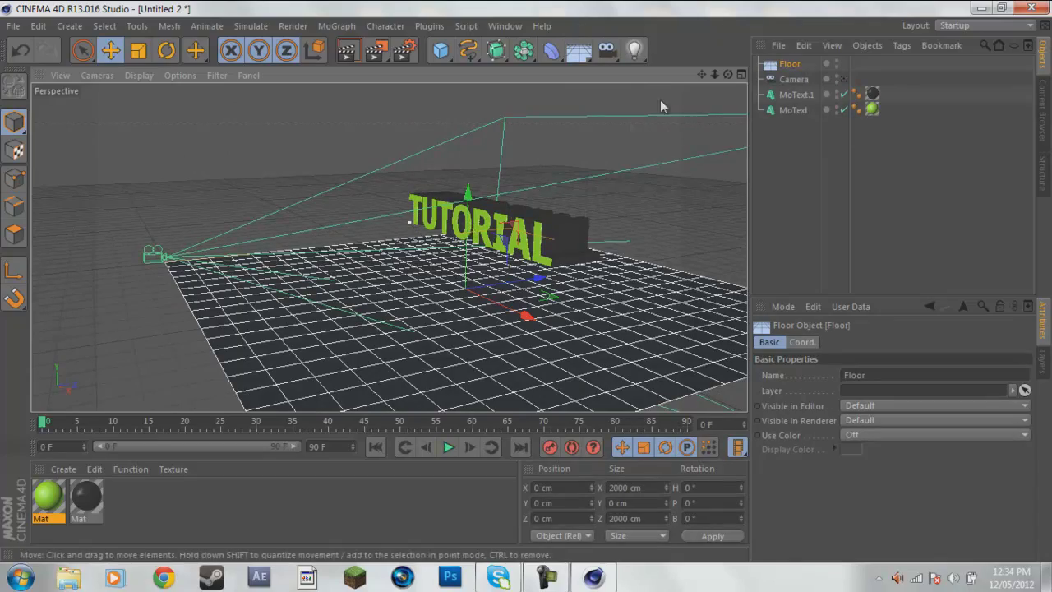
- Lower the floor beneath the text to about Y -587 cm
drag(728, 74, 257, 195)
drag(367, 187, 374, 251)
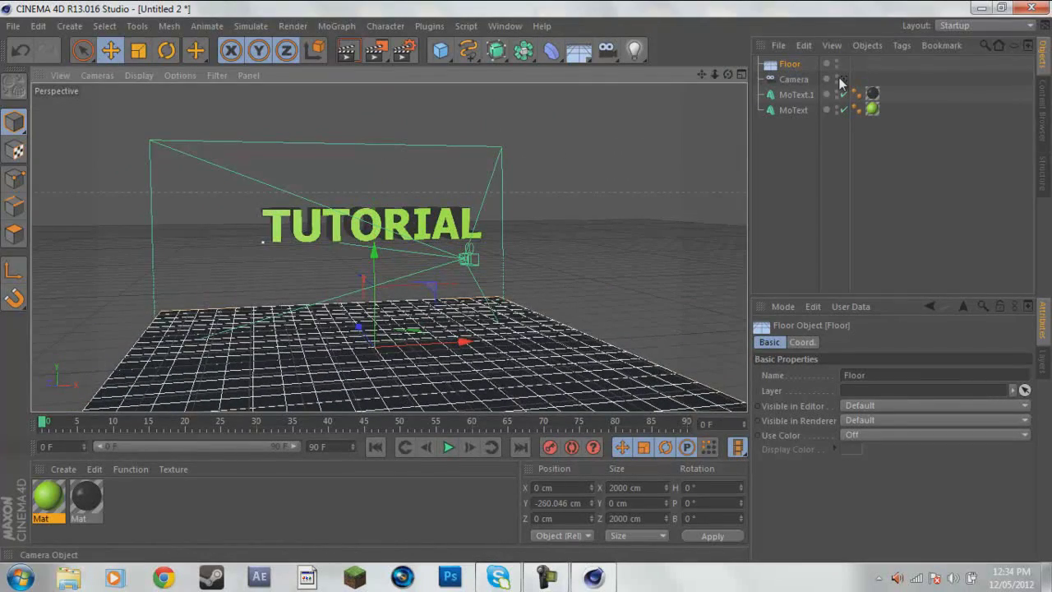
click(840, 79)
click(841, 79)
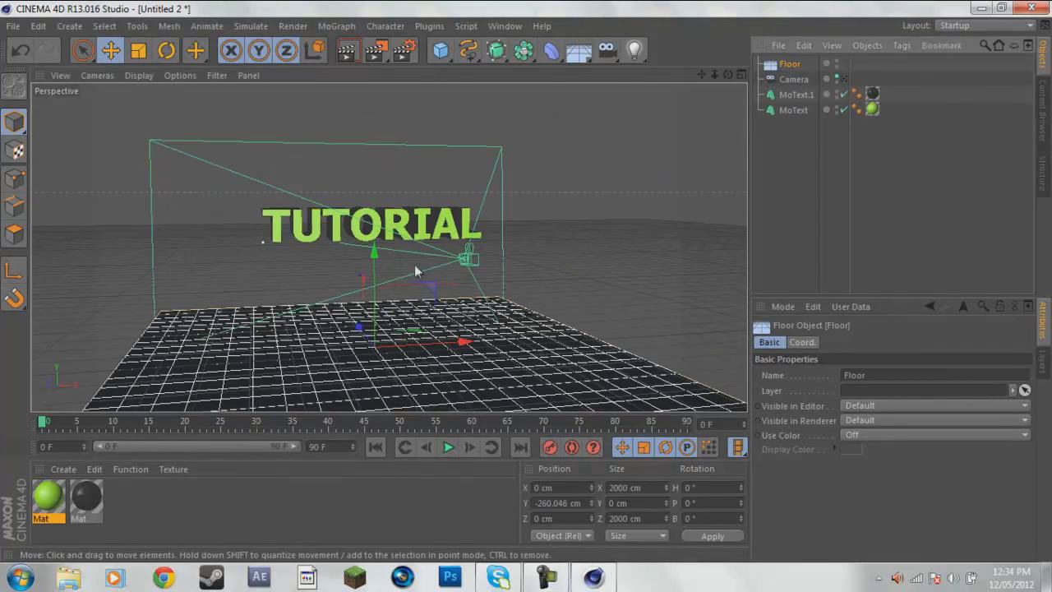
drag(363, 280, 363, 358)
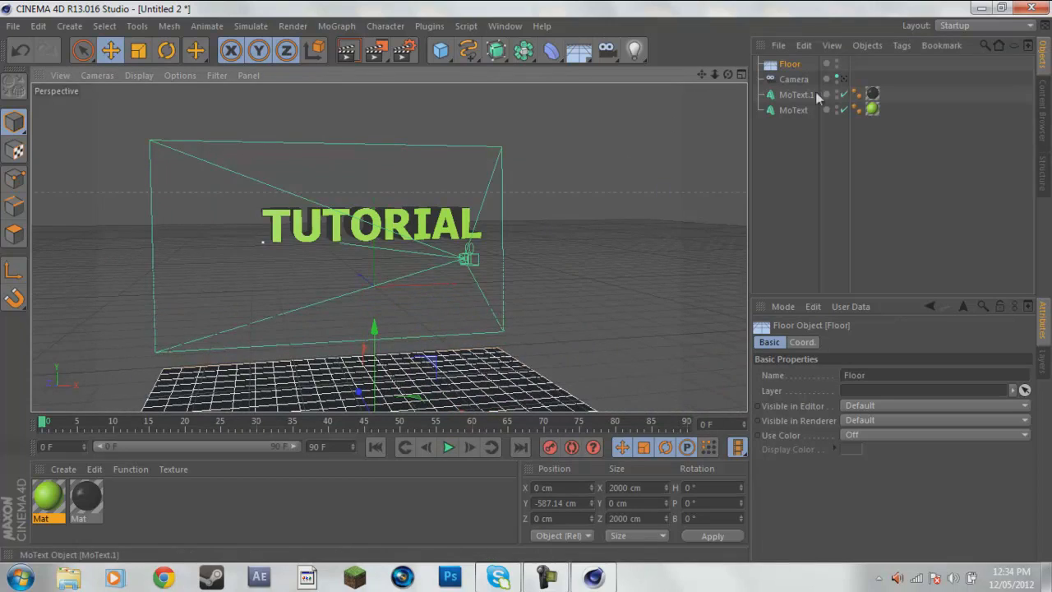
click(841, 79)
click(841, 79)
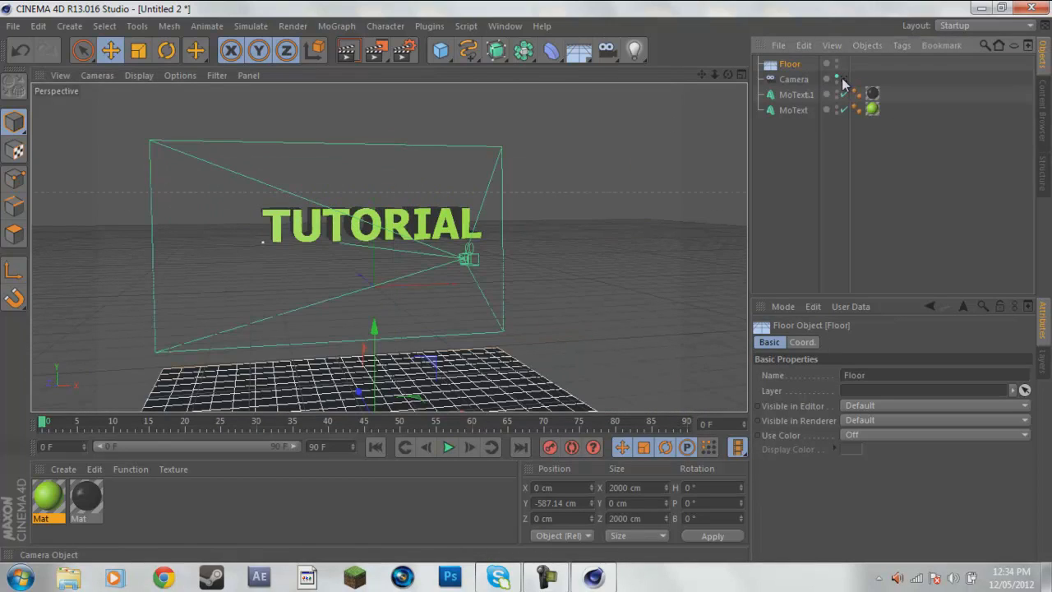
- Duplicate the floor and tilt the copy to a pitch of about 29.6°
drag(728, 74, 686, 138)
key(ctrl+c)
key(ctrl+v)
drag(701, 74, 648, 127)
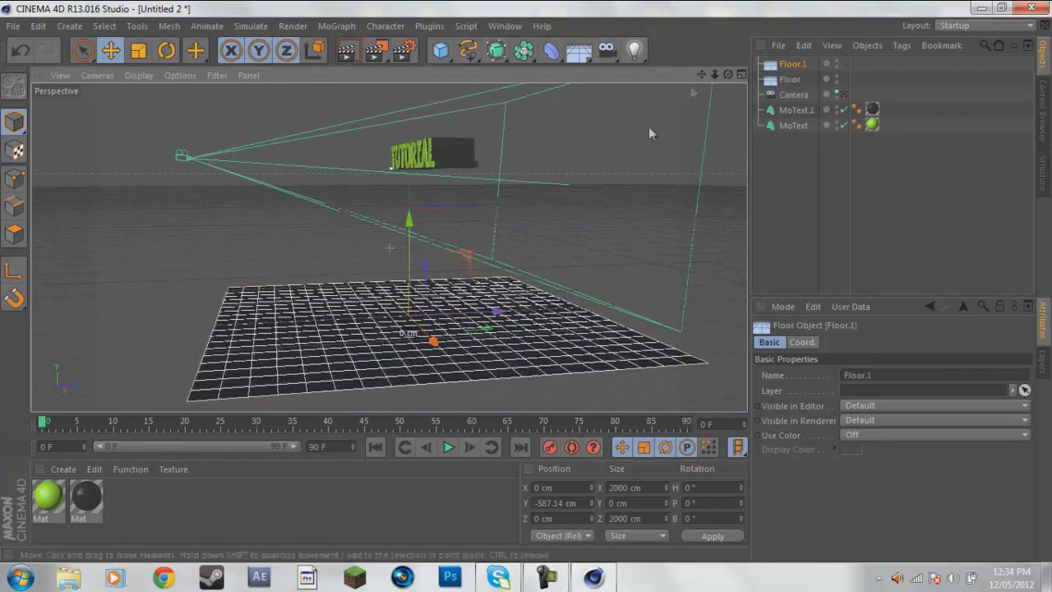
click(166, 51)
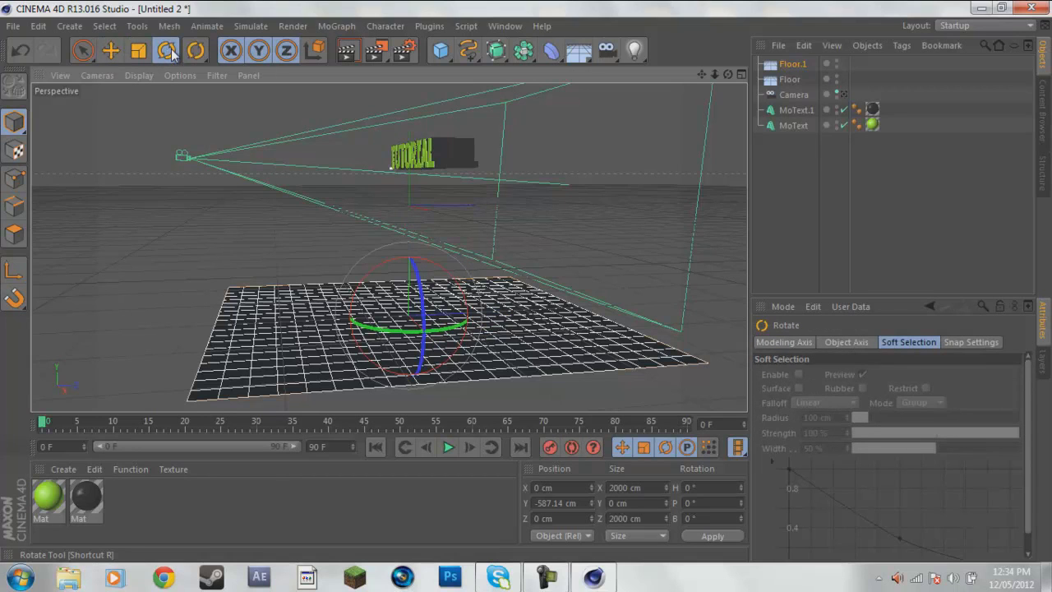
drag(411, 261, 358, 295)
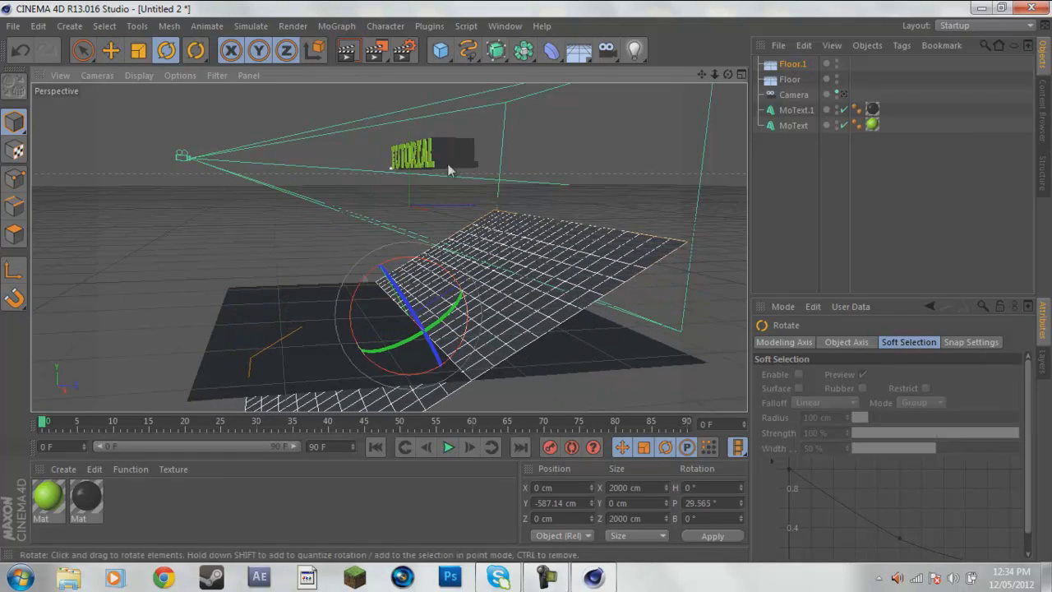
- Move the tilted floor copy back behind the text to about Z 401 cm, checking the framing through the camera
click(843, 93)
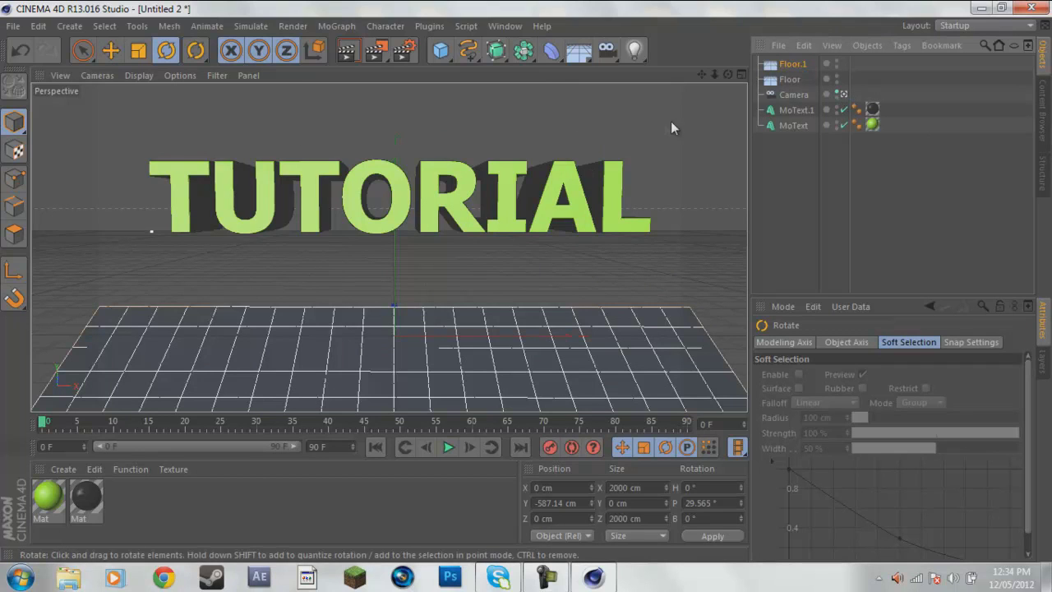
click(843, 93)
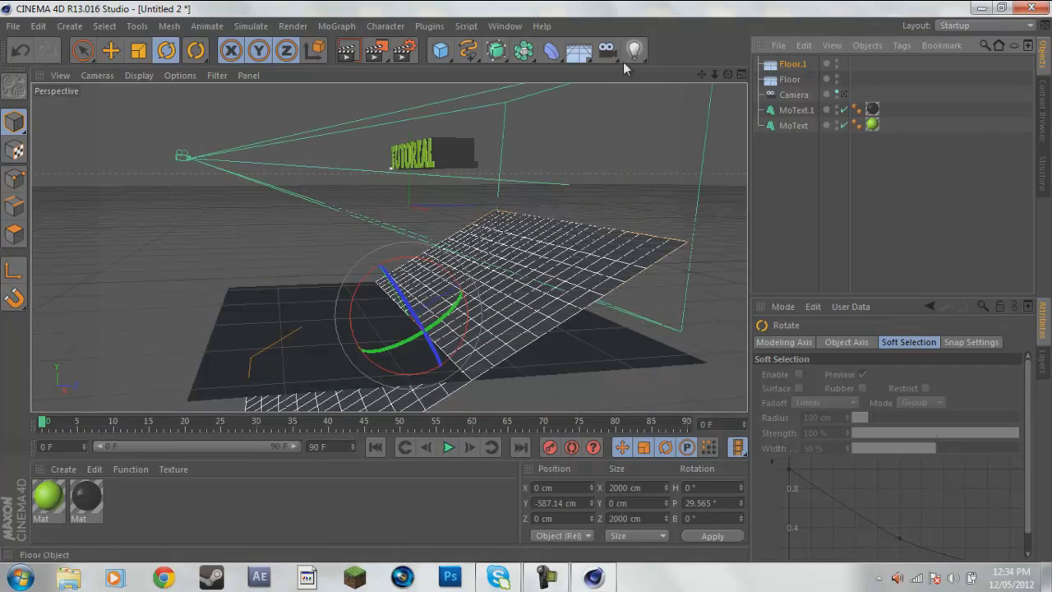
key(e)
drag(449, 292, 464, 247)
click(842, 93)
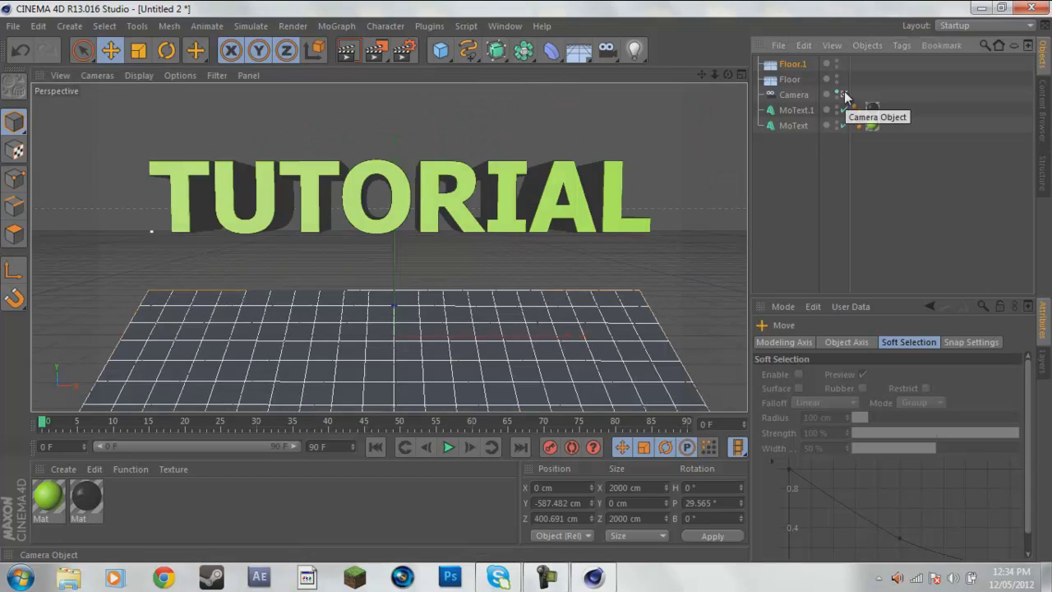
click(843, 94)
- Add an Omni light and move it in front of the text to about Z -138 cm
click(634, 50)
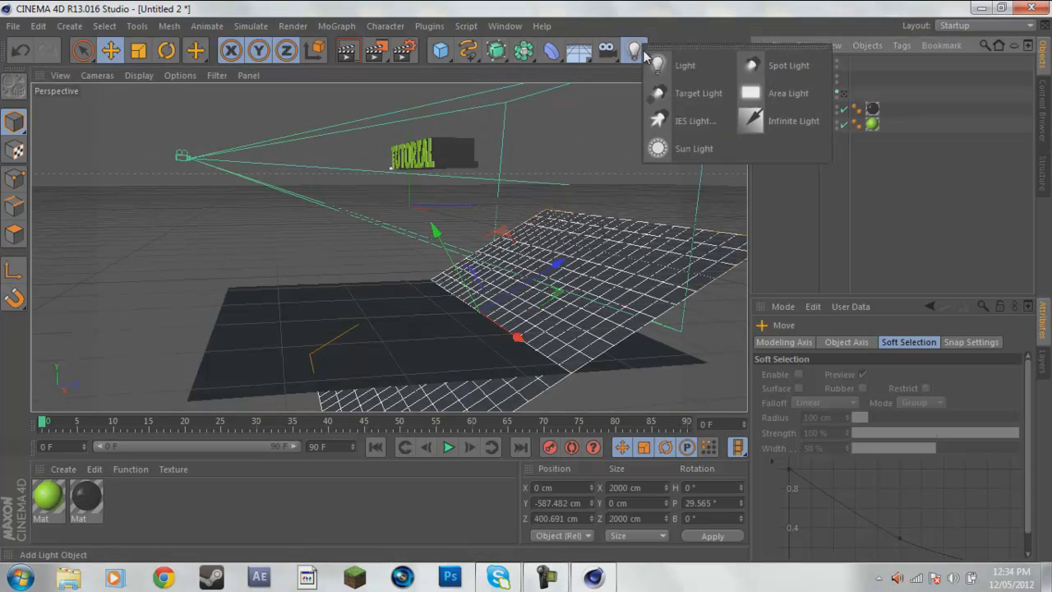
click(660, 65)
drag(701, 75, 527, 282)
drag(727, 75, 527, 281)
drag(727, 75, 526, 282)
drag(727, 75, 526, 282)
mouse_move(530, 288)
alt+mouse_down()
mouse_move(538, 282)
mouse_move(505, 284)
mouse_move(521, 287)
alt+mouse_up()
drag(388, 313, 356, 321)
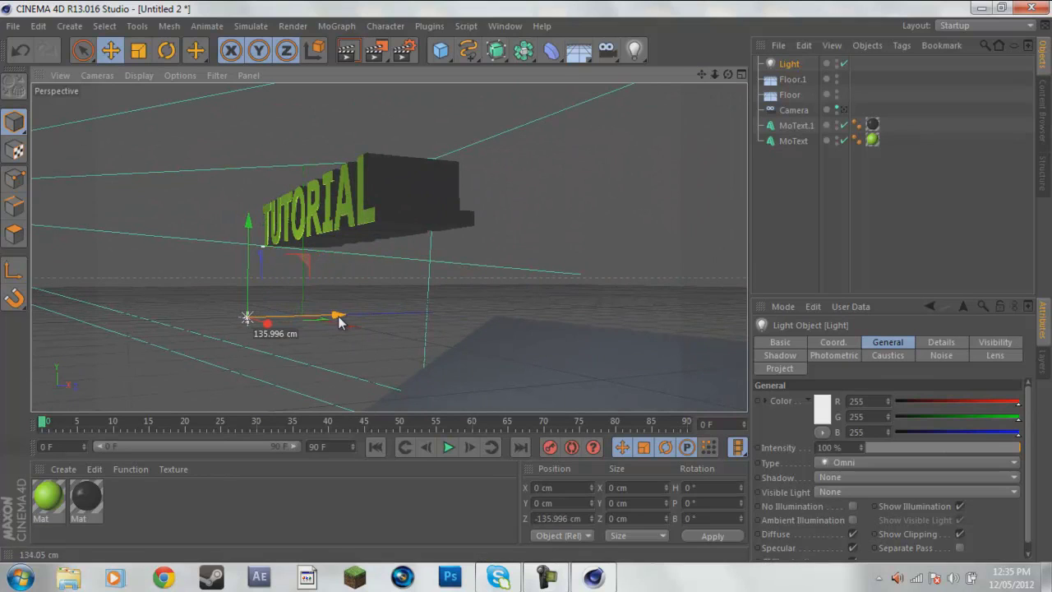
- Look through the scene camera and render a preview of the lit text
mouse_move(727, 79)
mouse_down()
mouse_move(516, 281)
mouse_move(535, 291)
mouse_move(734, 78)
mouse_move(526, 281)
mouse_move(729, 74)
mouse_up()
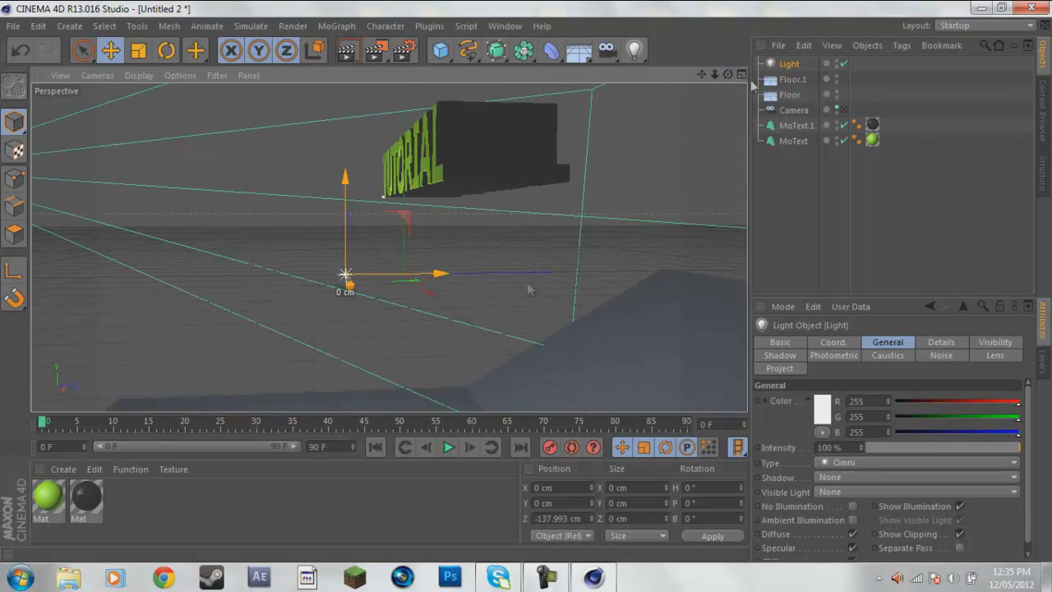
click(843, 110)
click(345, 54)
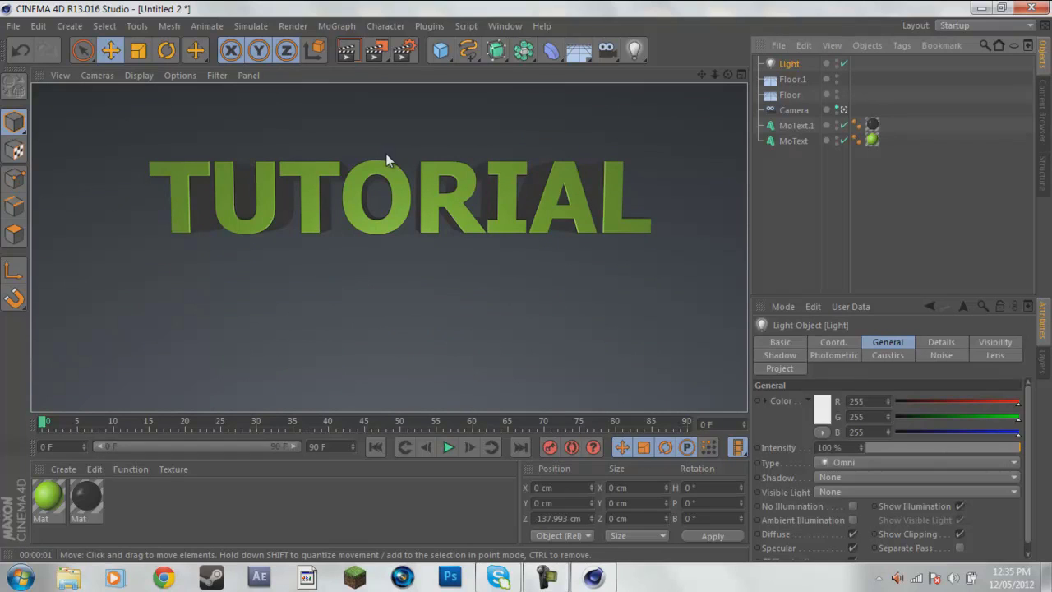
- Delete both the tilted floor copy and the original floor, rendering a preview between the two deletions
click(801, 141)
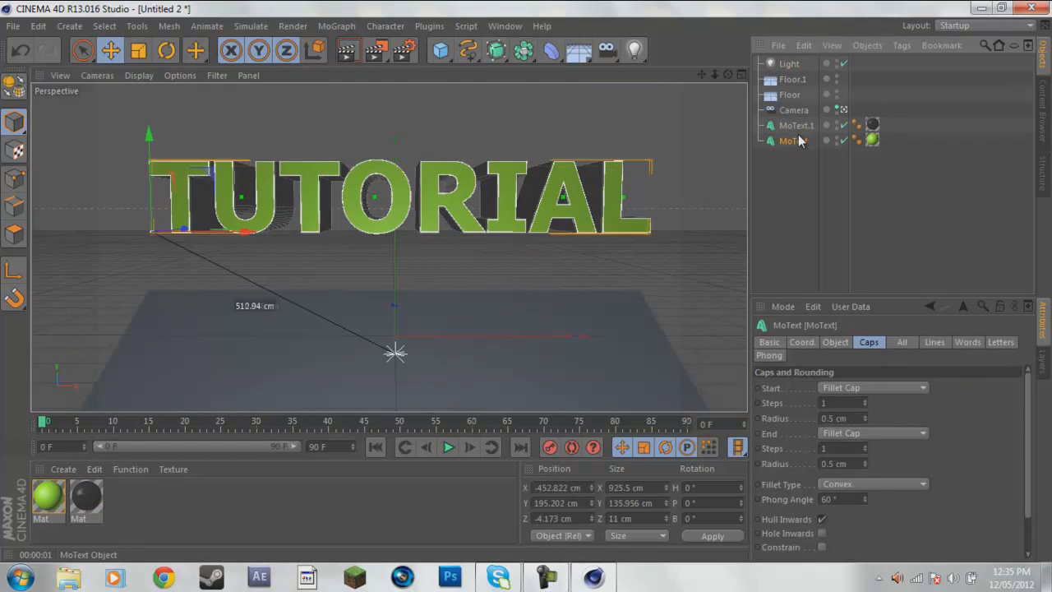
ctrl+click(804, 125)
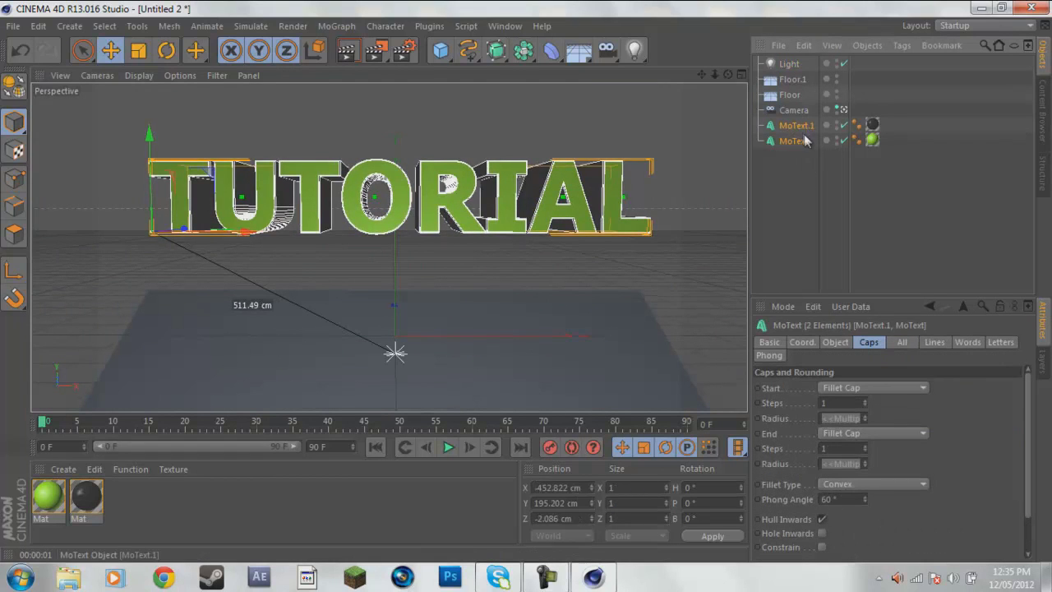
click(795, 80)
key(Delete)
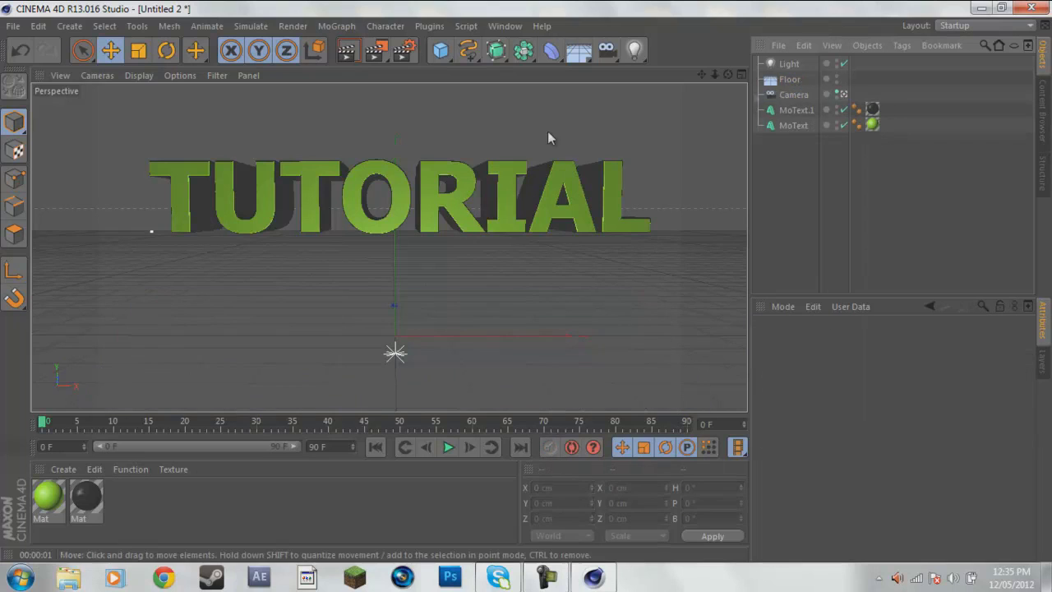
click(346, 50)
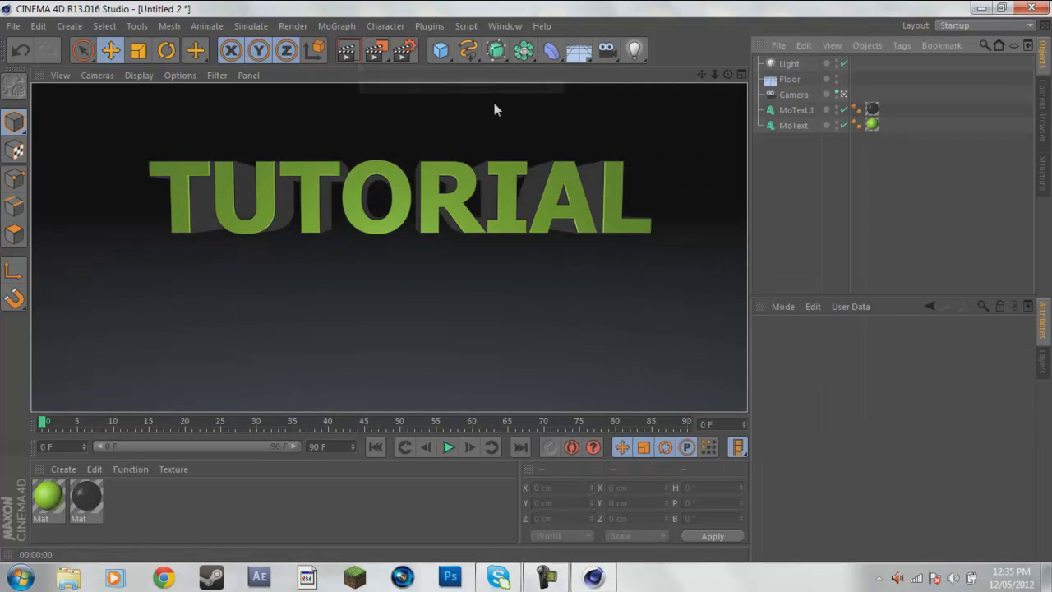
click(791, 80)
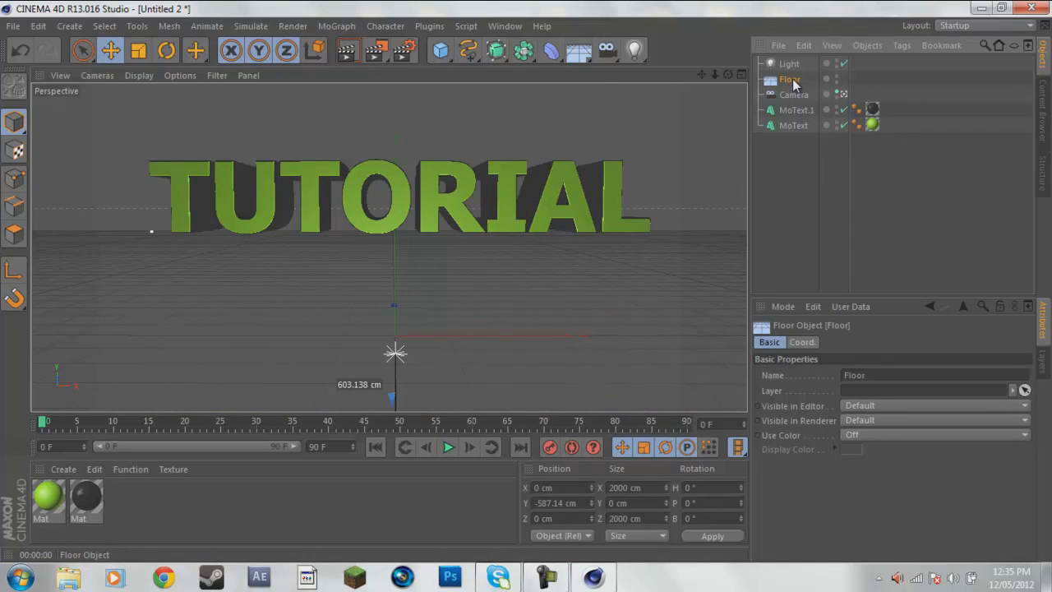
key(Delete)
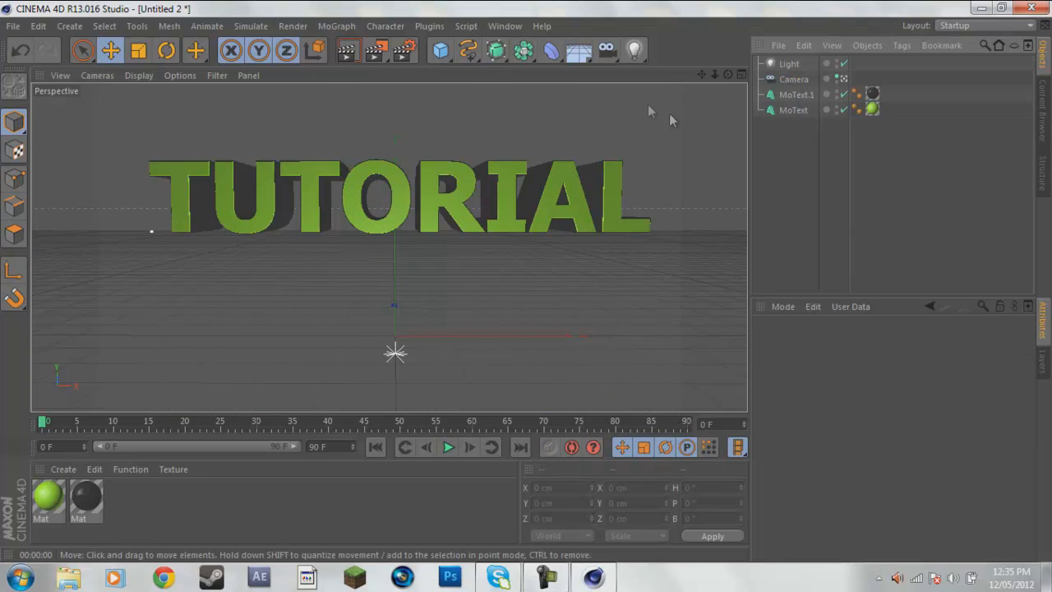
- Add a Plane primitive and reduce its height to about 260 cm while viewing the scene outside the camera
click(579, 51)
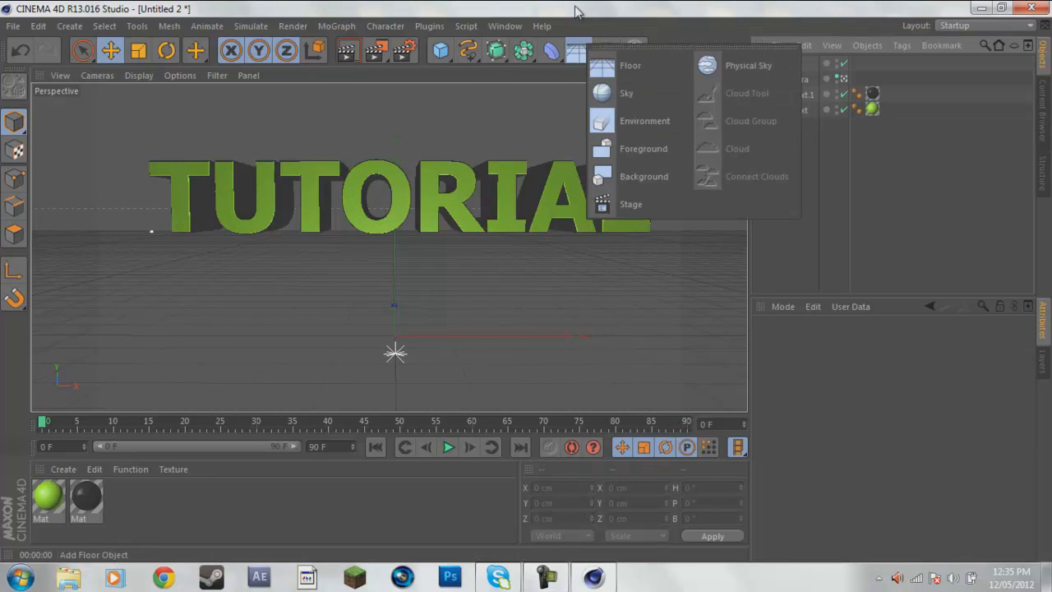
click(451, 53)
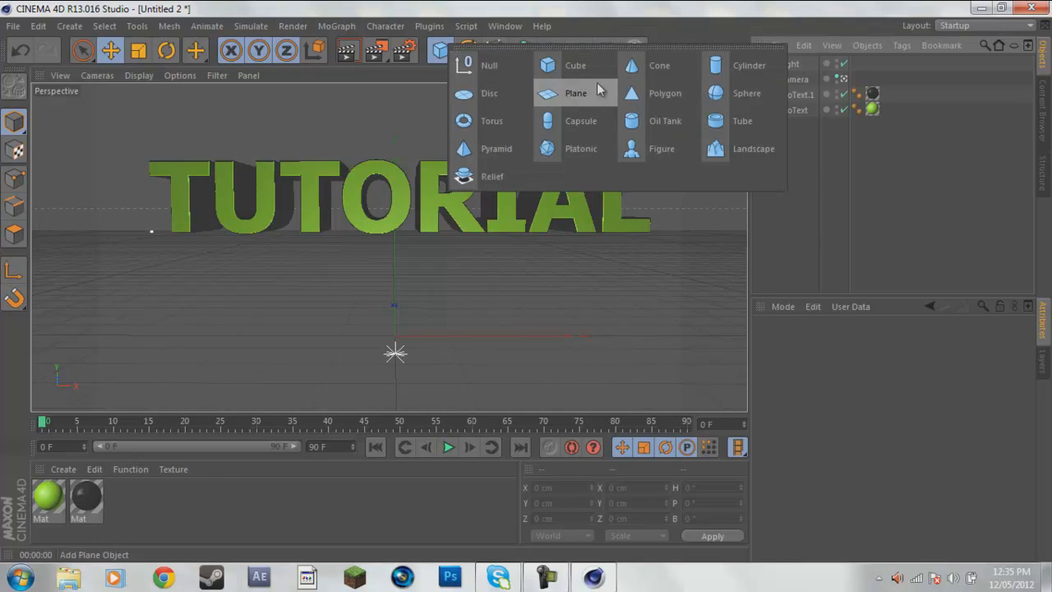
click(441, 53)
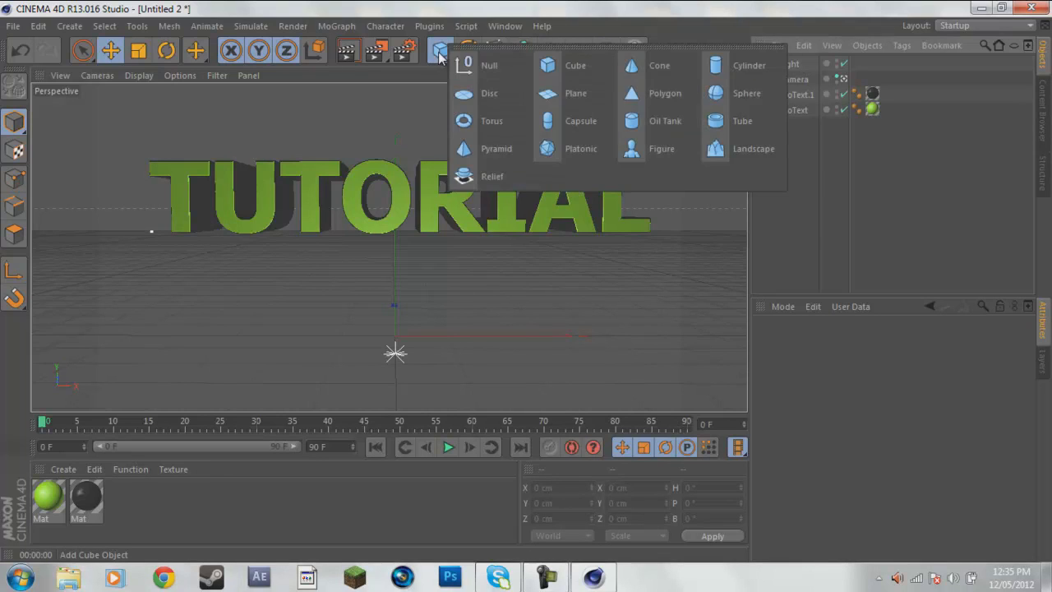
click(546, 94)
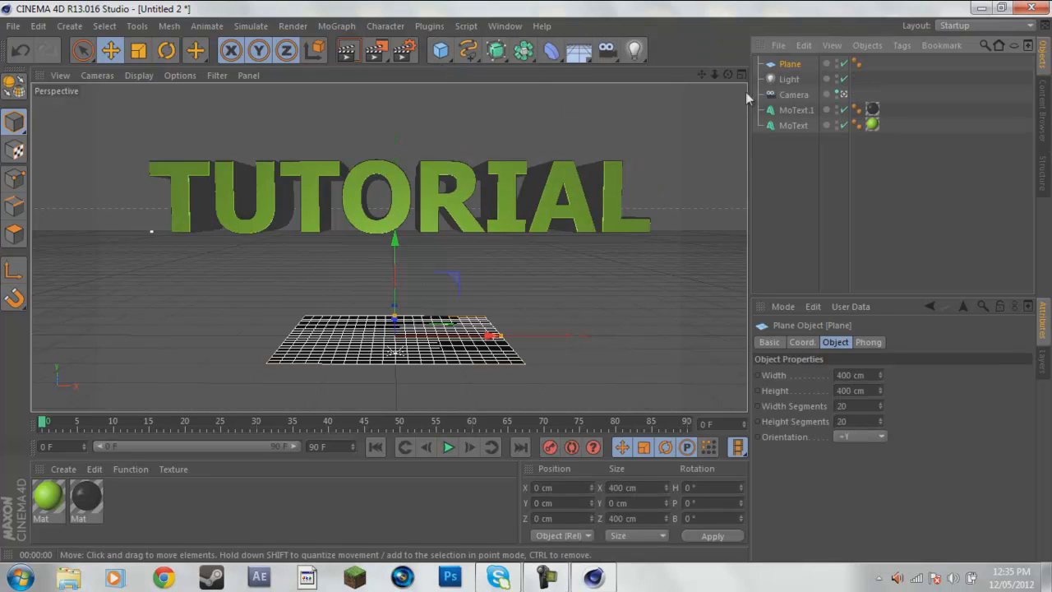
drag(728, 74, 609, 136)
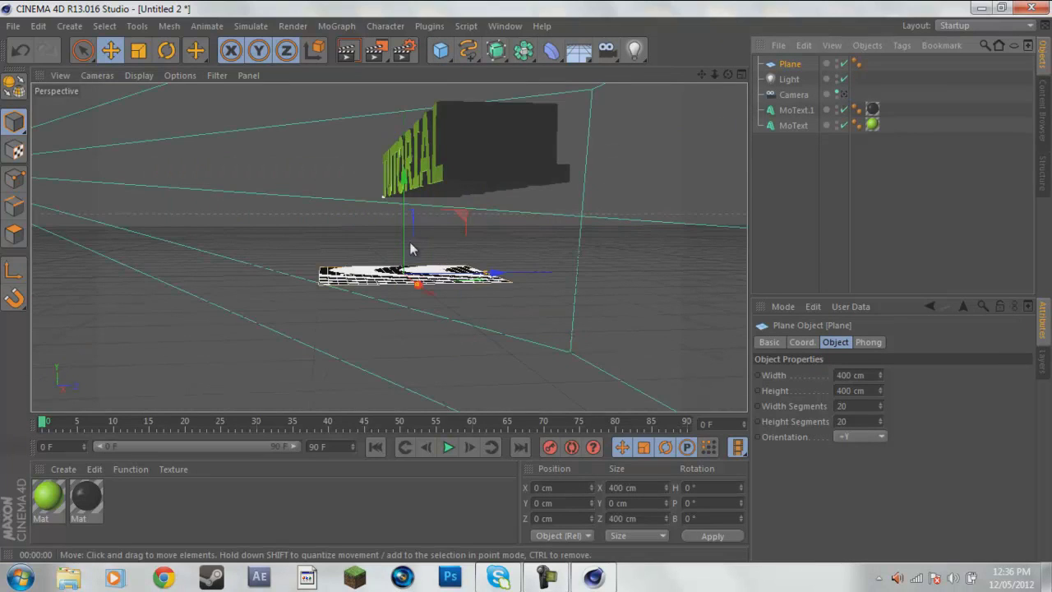
drag(493, 278, 333, 173)
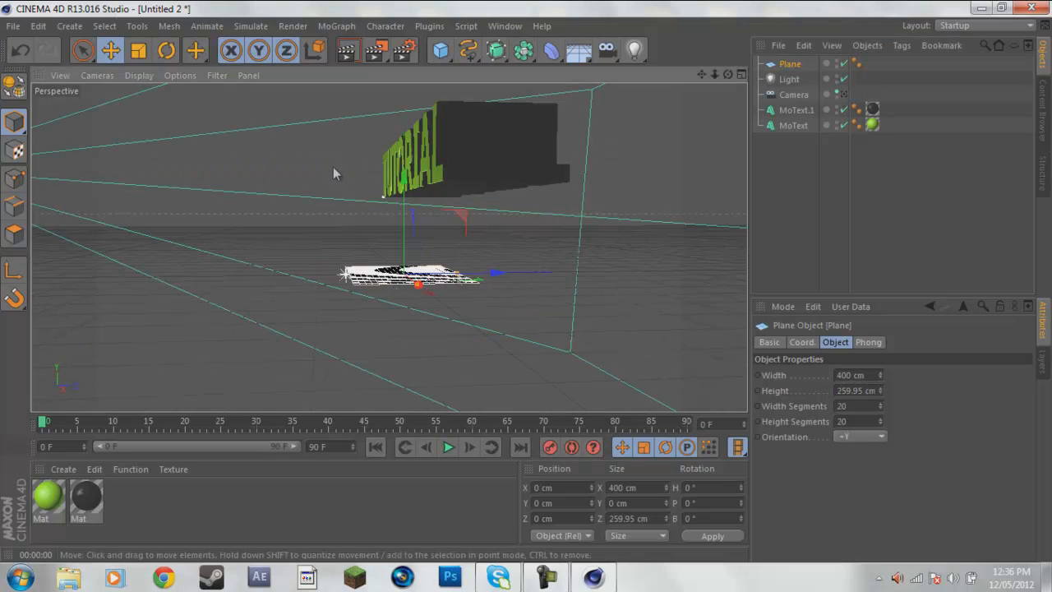
- Undo the plane's last height change and move the plane to about Z -103 cm
key(ctrl+z)
drag(506, 278, 458, 281)
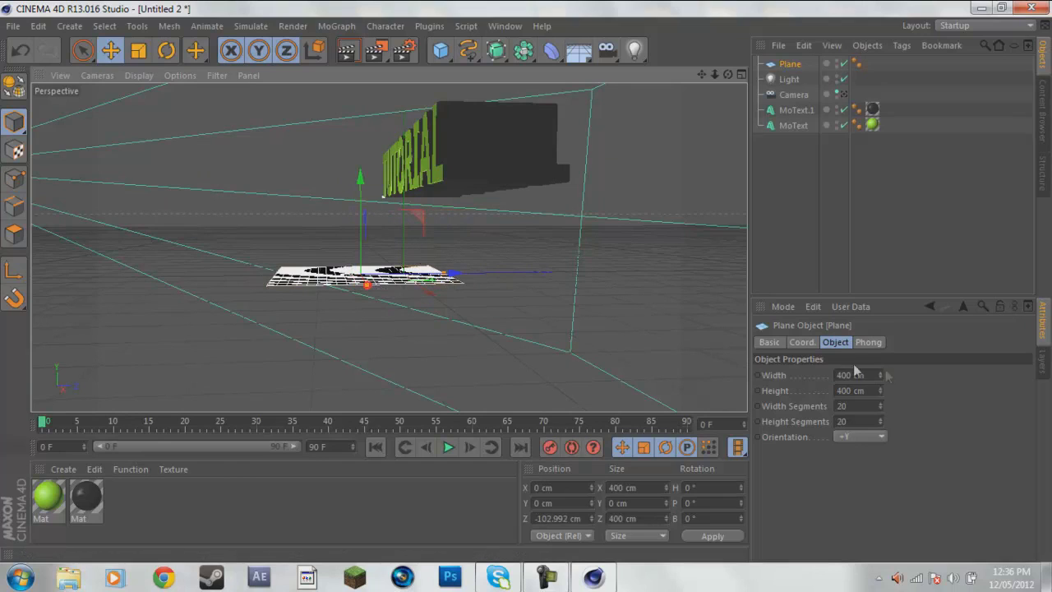
- Set both the width and the height of the plane to 5000 cm
click(788, 64)
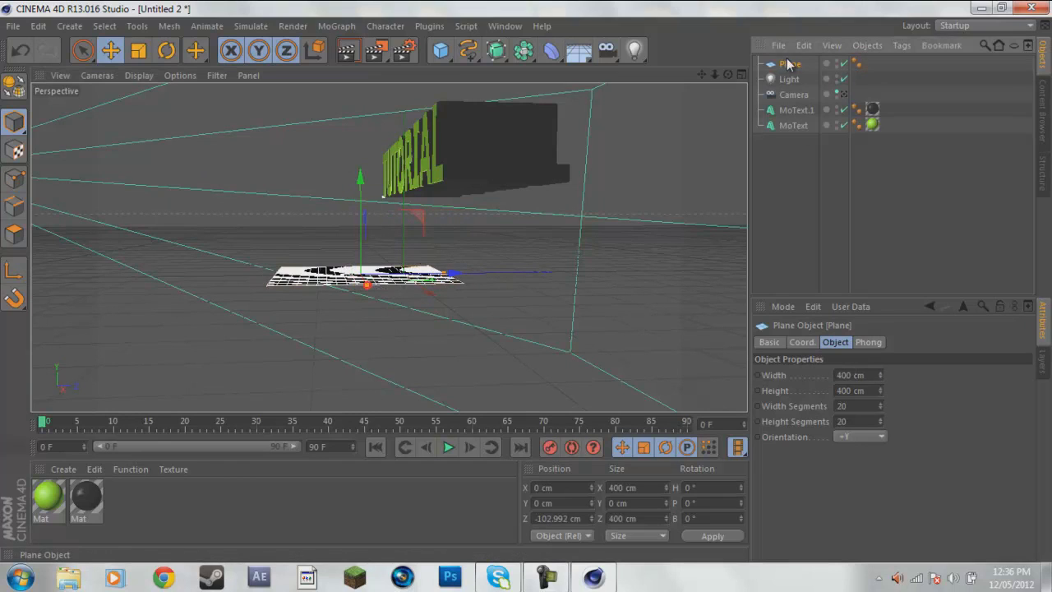
double_click(855, 374)
text(5000)
key(Tab)
text(5000)
key(Return)
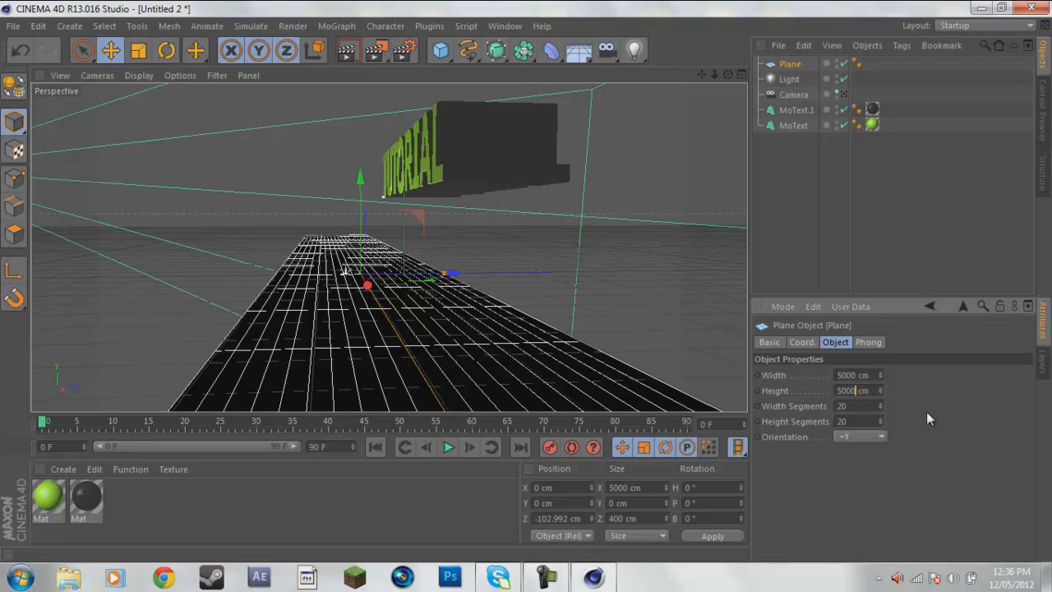
- Lower the plane to about Y -230 cm and add a copy of it tilted to a pitch of about 17.6°
drag(362, 196, 367, 296)
key(ctrl+c)
key(ctrl+v)
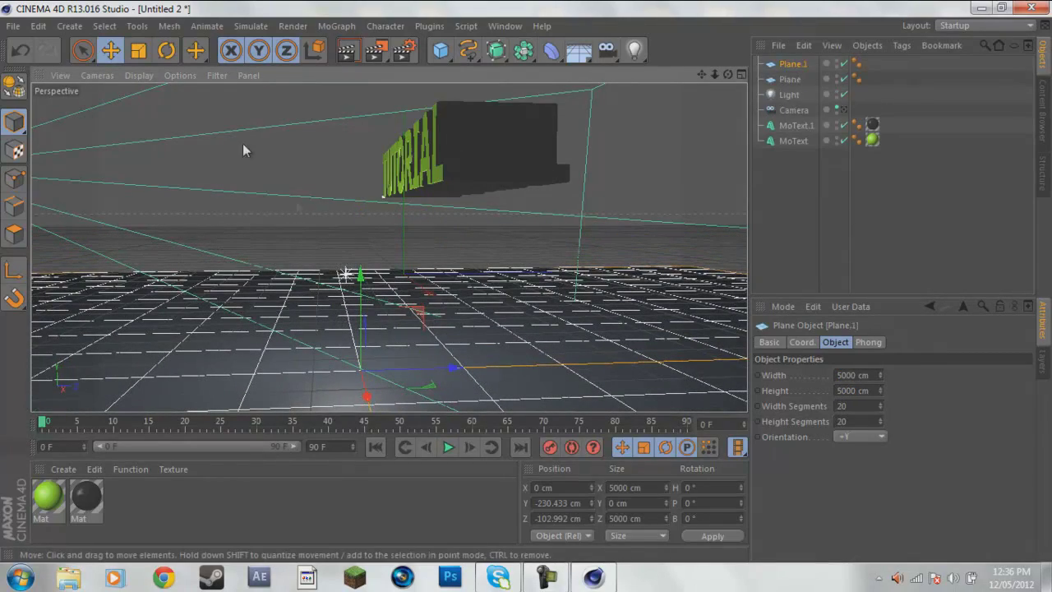
key(r)
drag(408, 374, 387, 310)
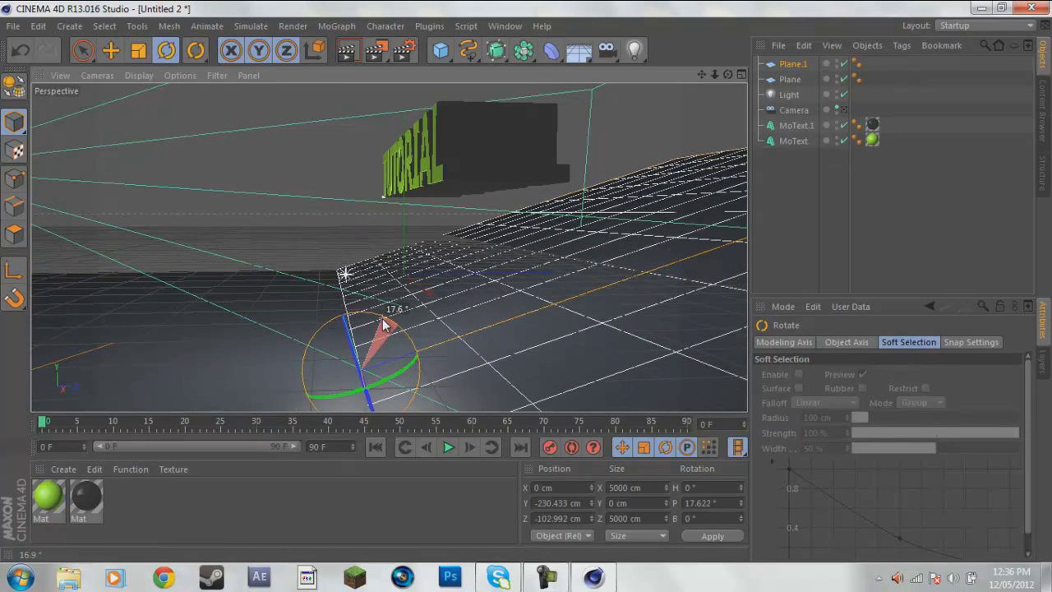
- Move the tilted plane copy to about X -82, Y -765, Z -1579 cm and render a preview through the scene camera
click(112, 51)
drag(446, 345, 374, 331)
drag(558, 288, 526, 353)
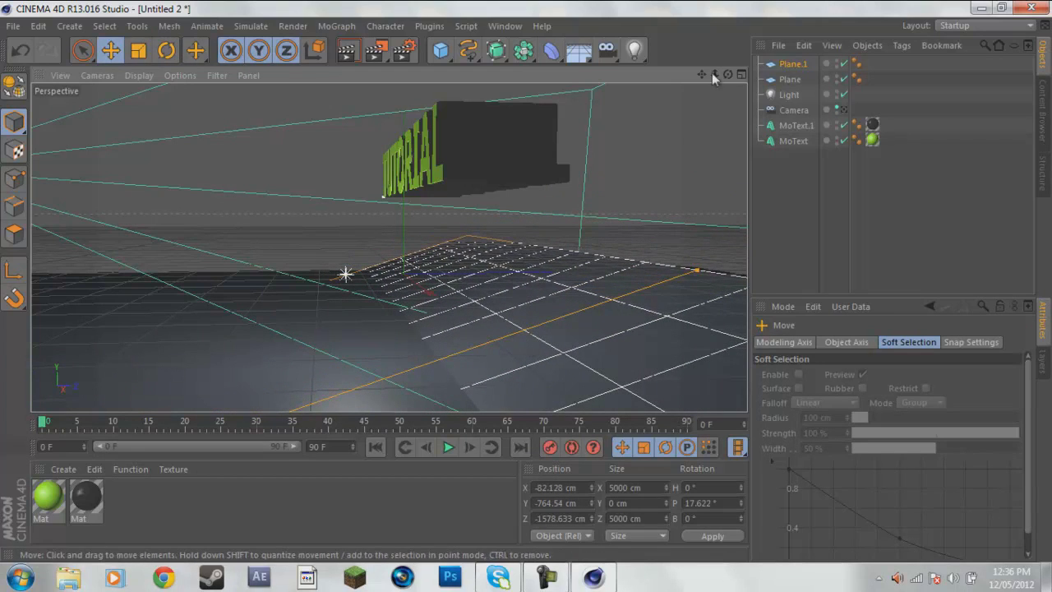
click(844, 110)
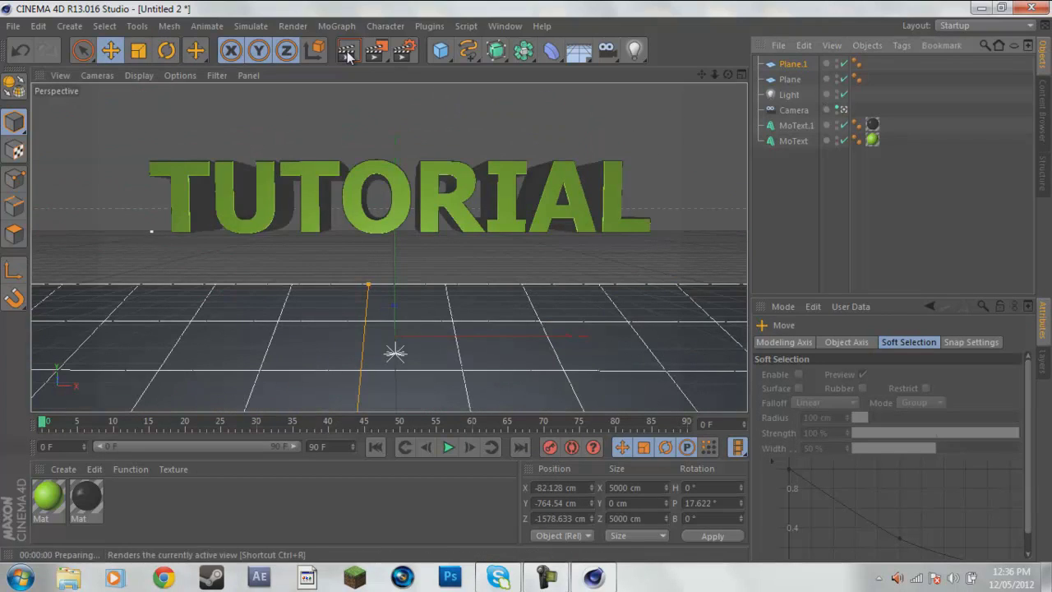
click(347, 53)
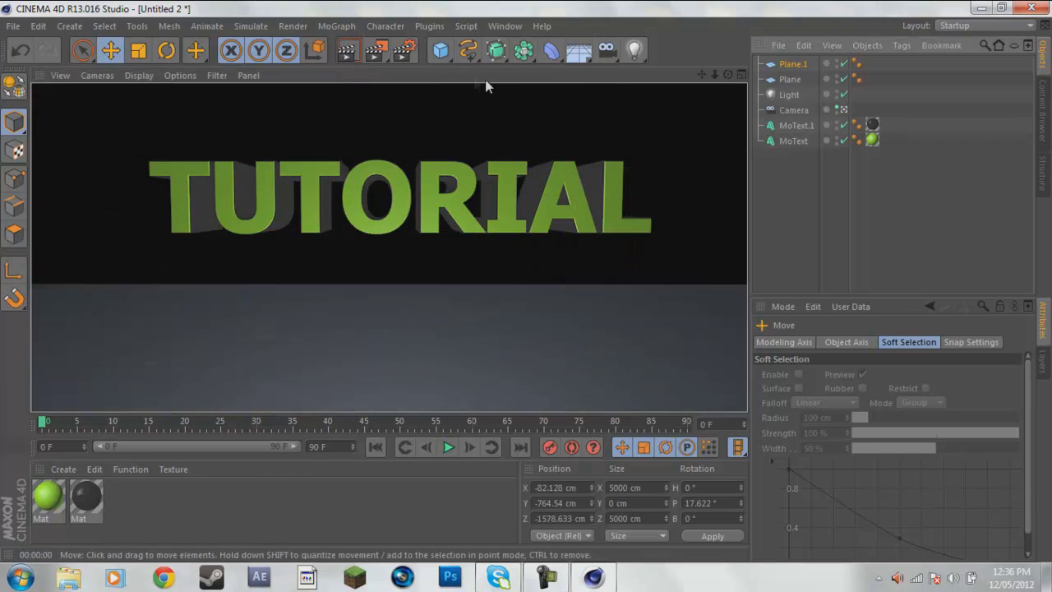
- Raise the light in front of the text to about Y 45 cm, working outside the camera view and returning to it
click(794, 112)
click(789, 94)
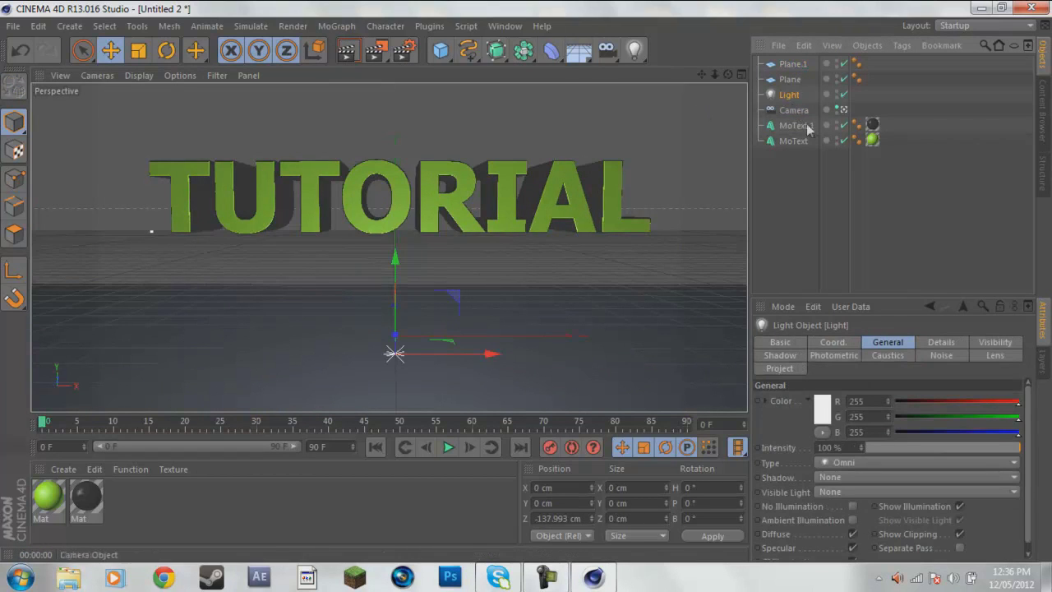
click(842, 109)
drag(345, 225, 345, 208)
drag(728, 74, 526, 281)
click(842, 109)
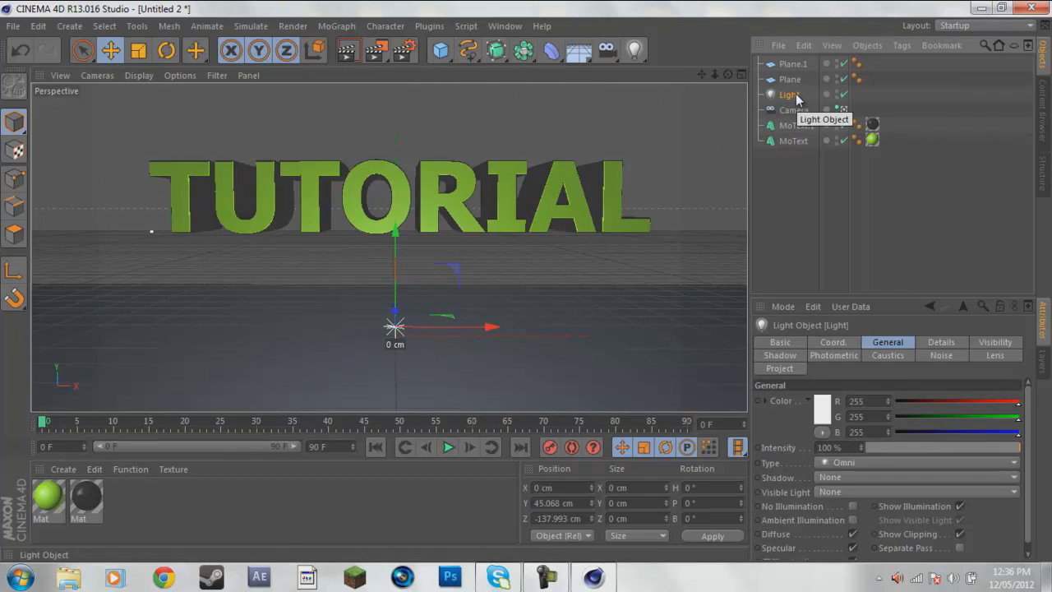
- Change the light's colour to a saturated green, RGB 153, 255, 0
click(826, 406)
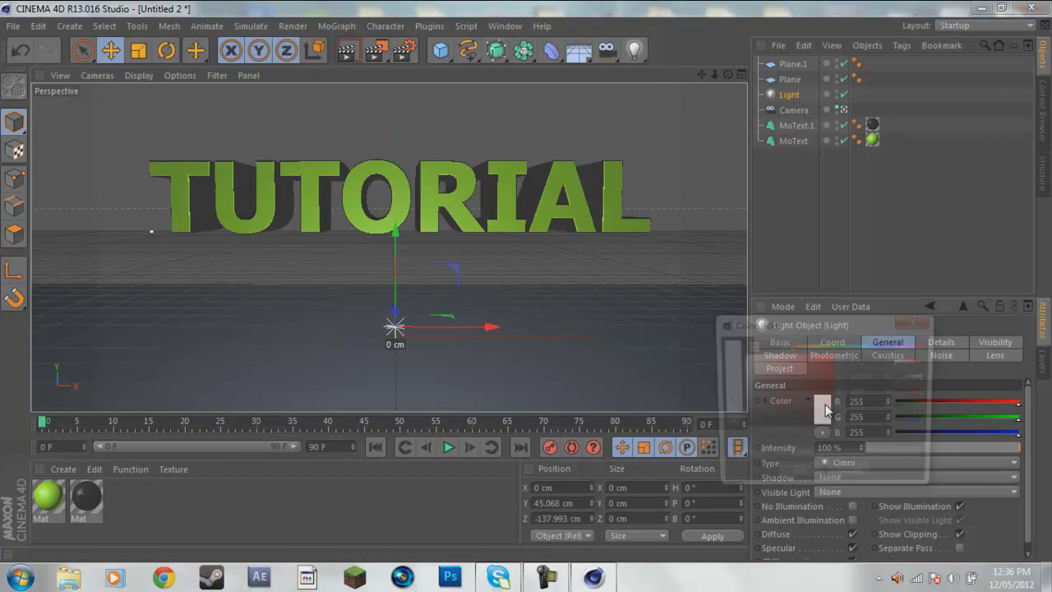
drag(830, 348, 825, 351)
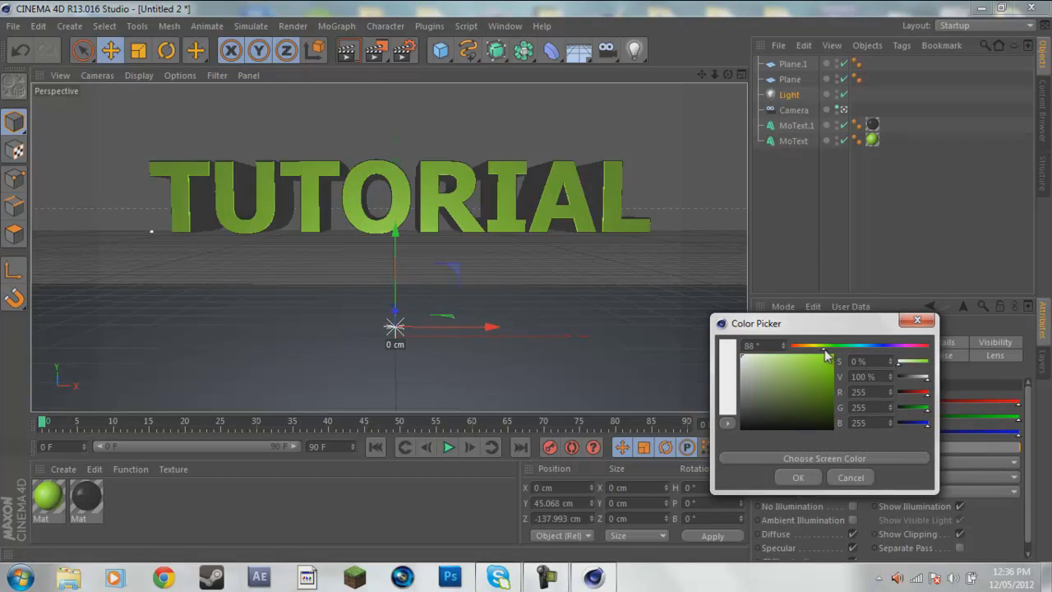
click(826, 358)
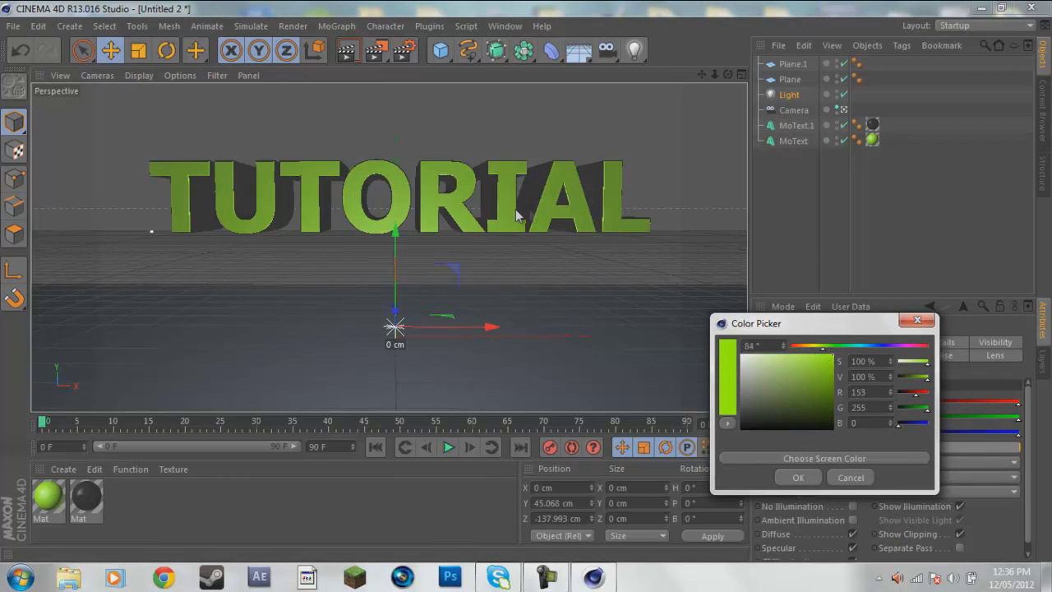
click(799, 479)
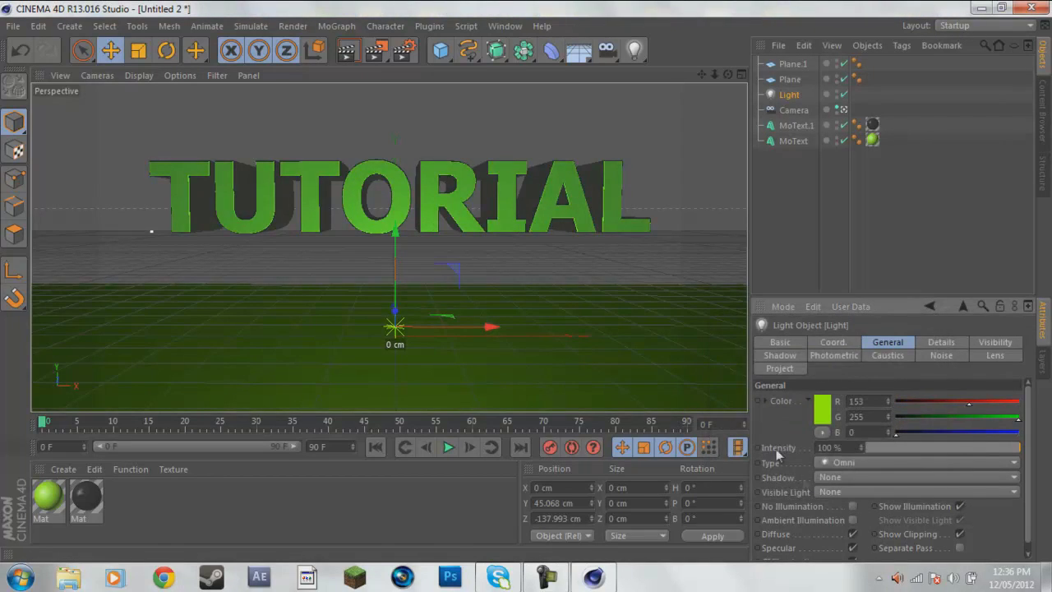
- Start a full render and stop it, and render a preview of the green-lit scene in the viewport instead
click(375, 50)
click(879, 11)
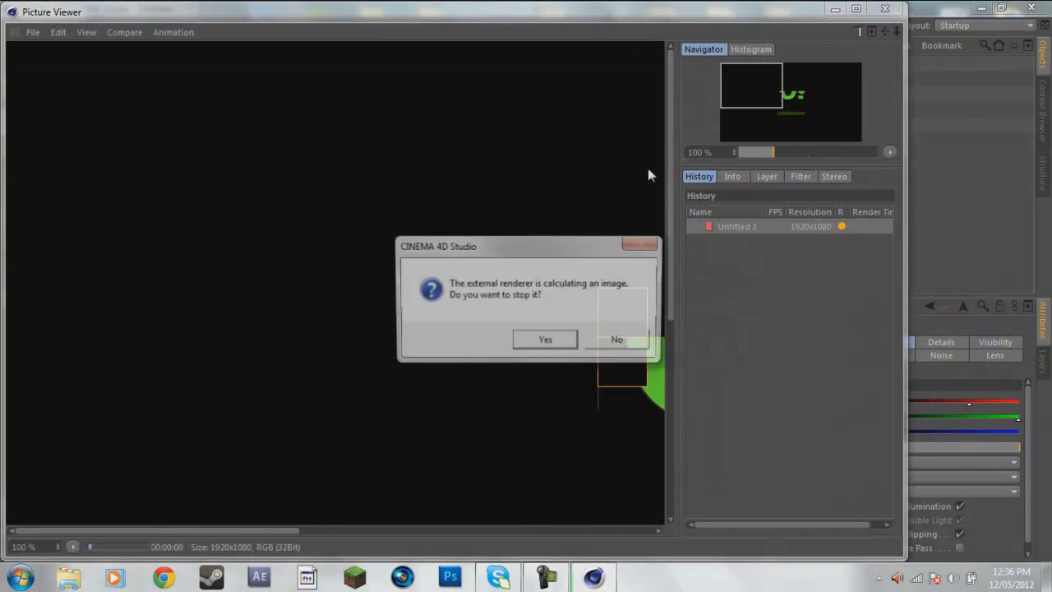
click(547, 339)
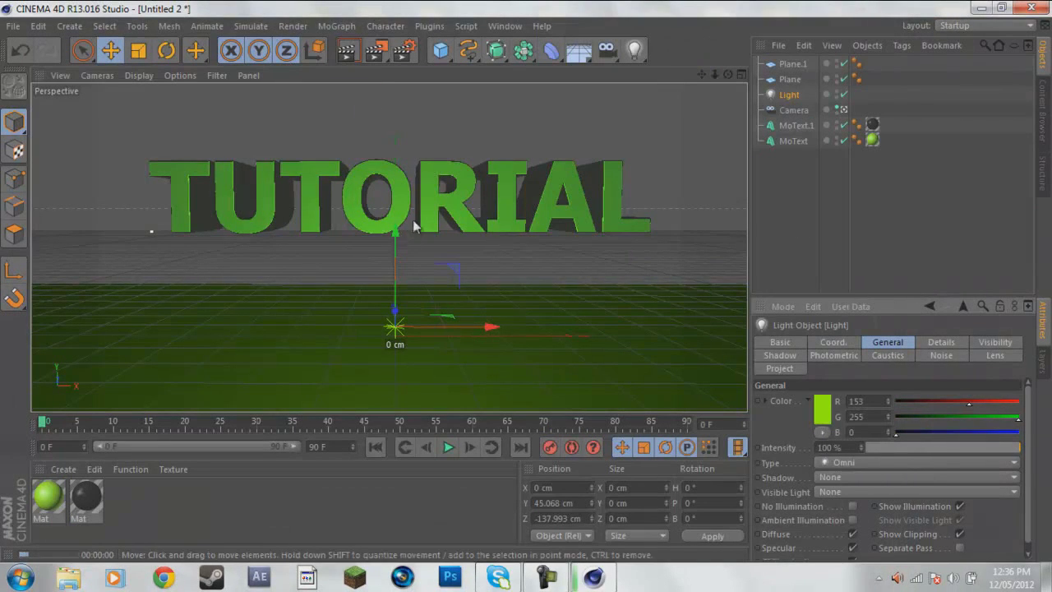
key(ctrl+r)
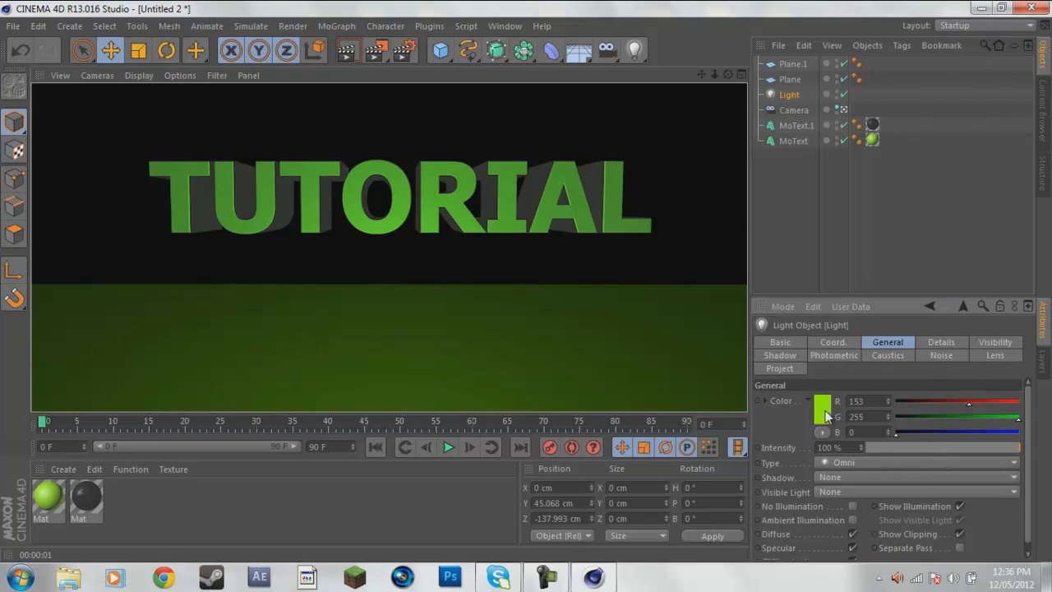
- Soften the light's colour to a pale green, RGB 222, 255, 174, and change its type to Area
click(822, 408)
drag(804, 384, 779, 341)
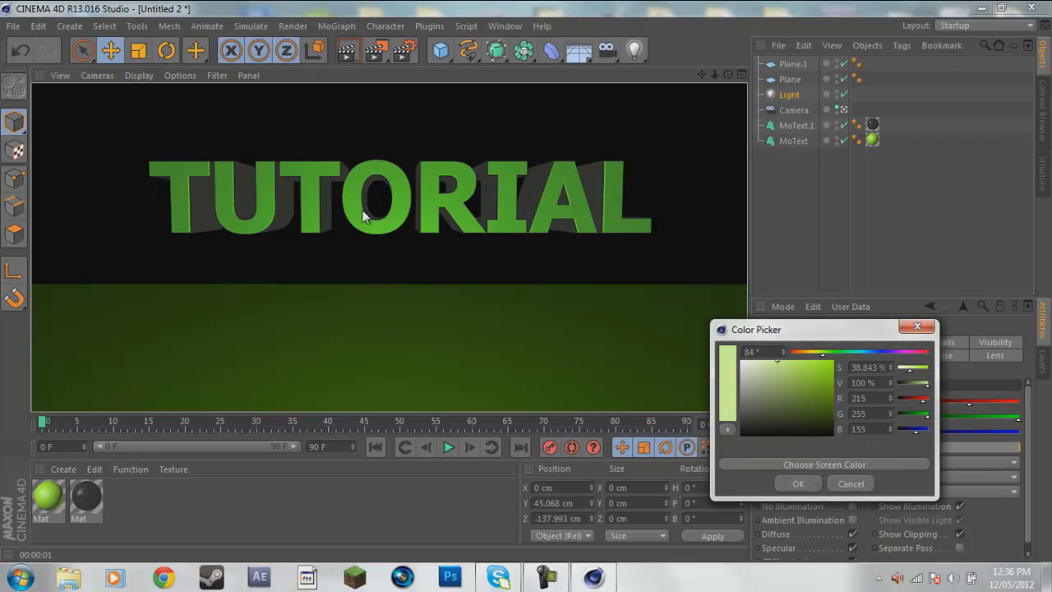
drag(766, 354, 774, 372)
click(798, 484)
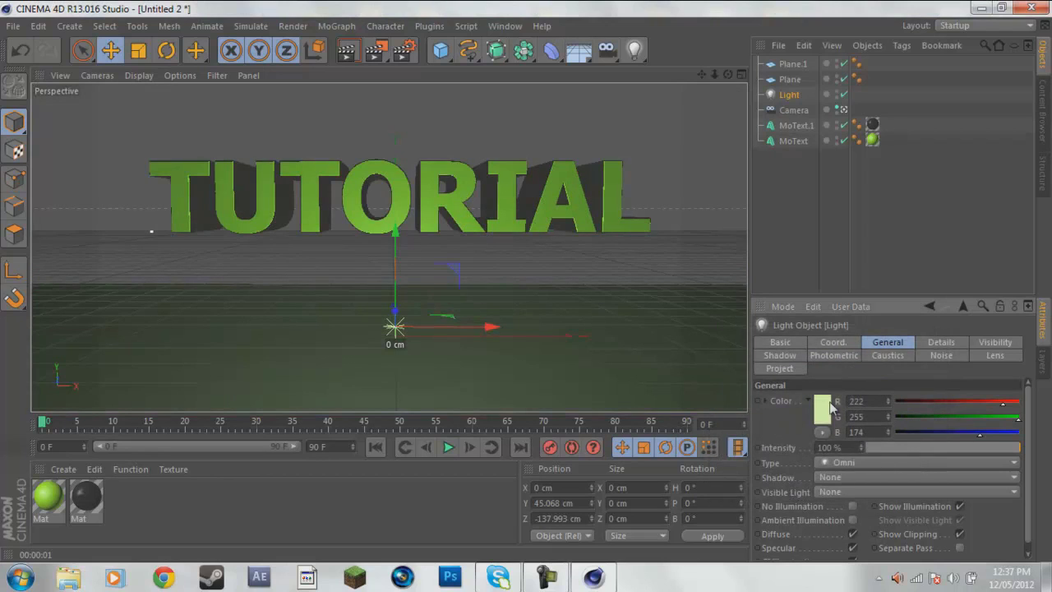
click(852, 462)
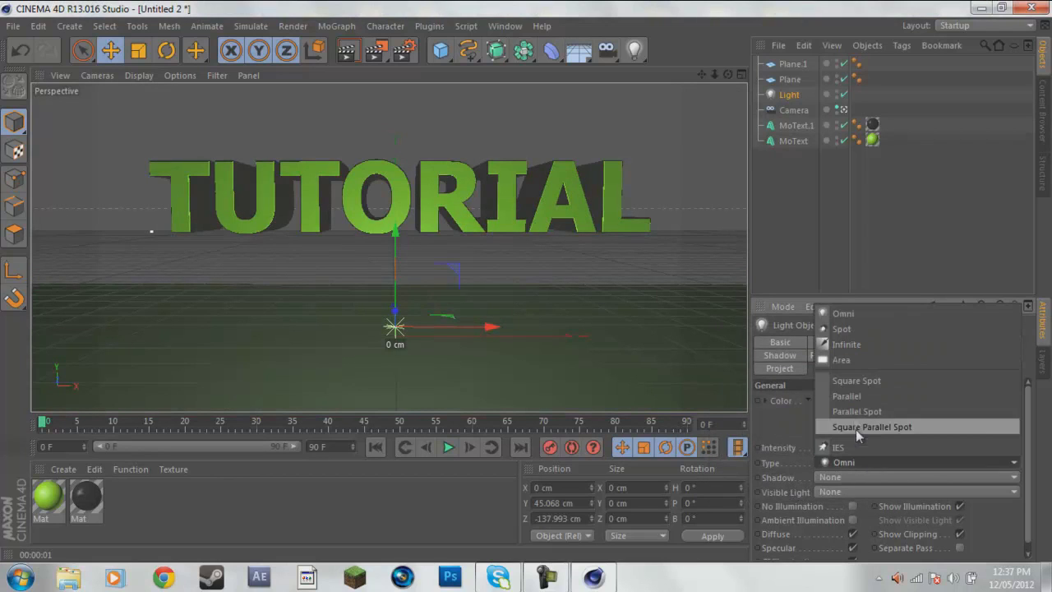
click(851, 359)
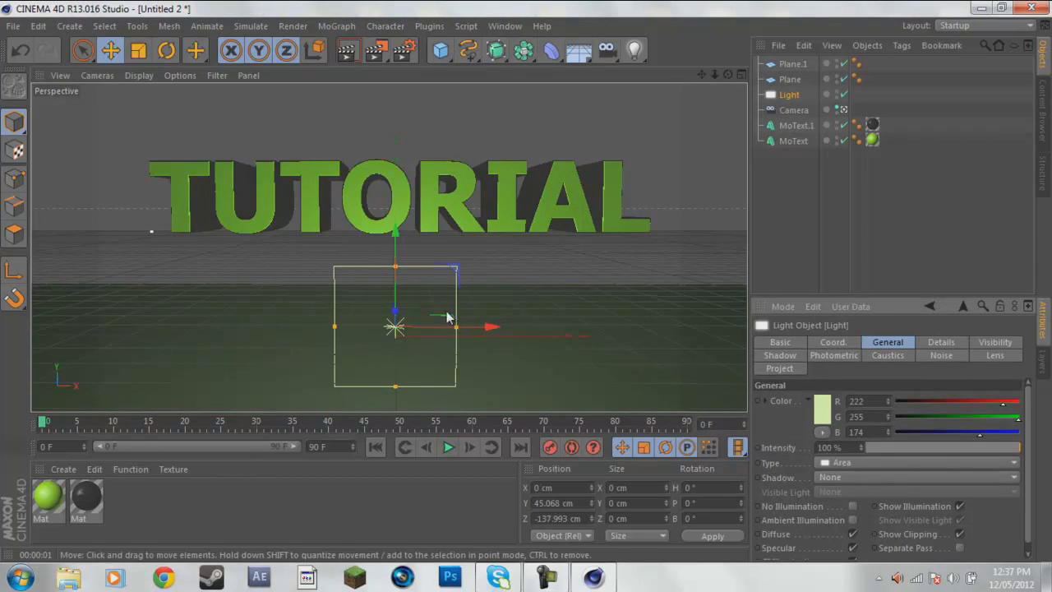
- Tilt the area light to a pitch of about 53.7° while outside the camera, and return to the camera view
click(843, 109)
key(r)
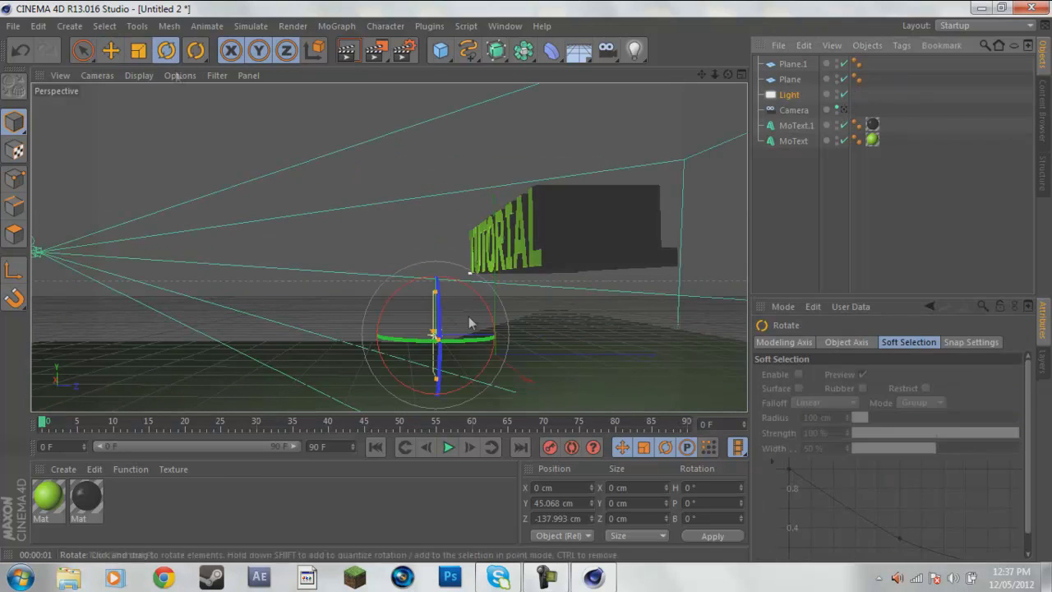
drag(485, 312, 440, 299)
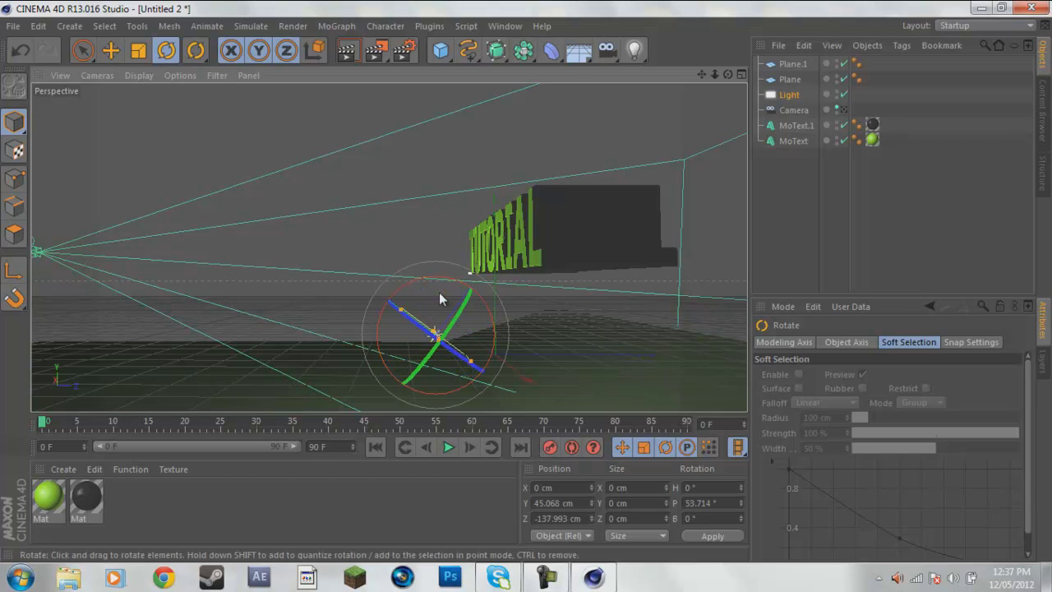
click(109, 51)
click(839, 110)
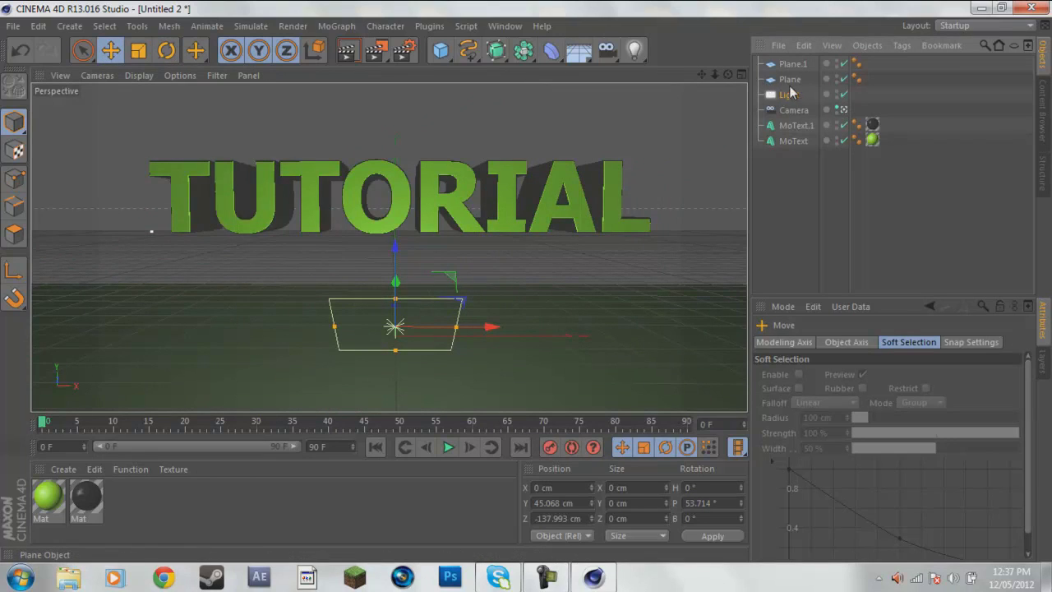
- Make two copies of the area light and place them on either side, at about X 398 cm and X -508 cm
click(789, 95)
ctrl+drag(491, 327, 723, 321)
click(792, 79)
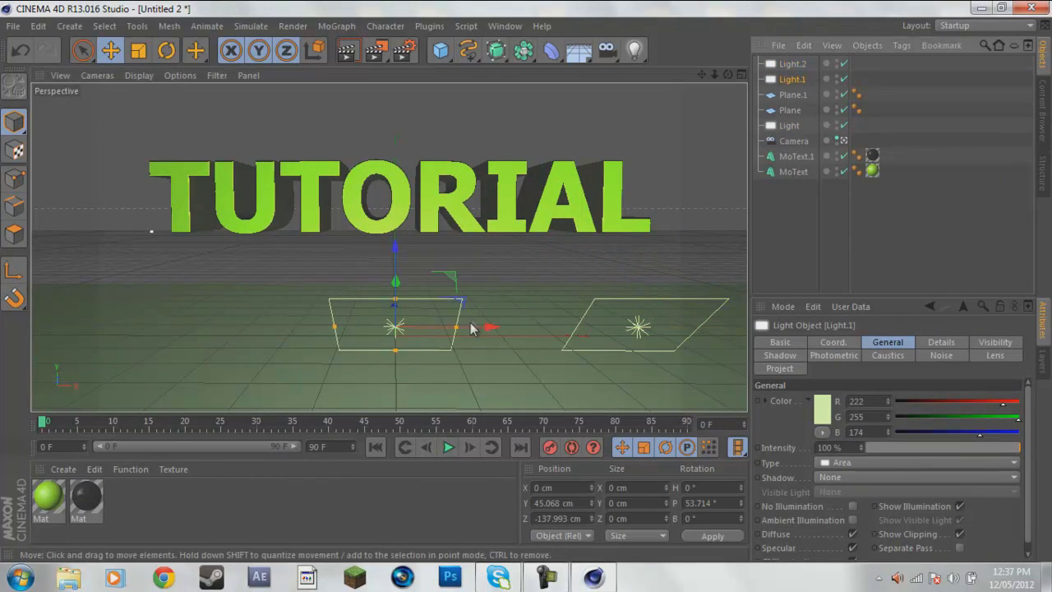
drag(491, 326, 144, 329)
- Rotate the two side area lights inward, to headings of about -51° and 47°, and render a preview
click(167, 50)
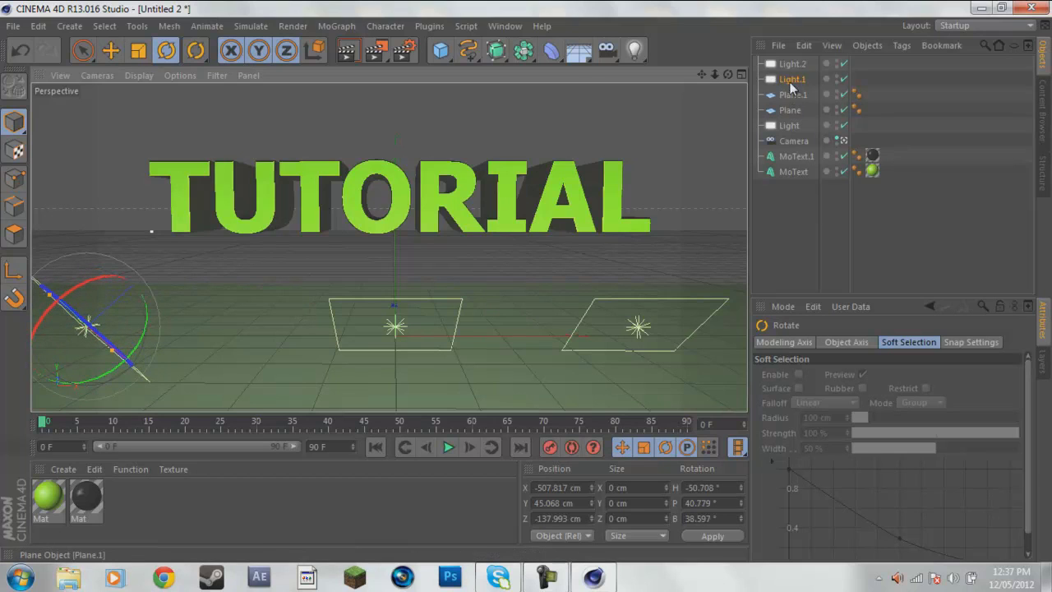
click(793, 66)
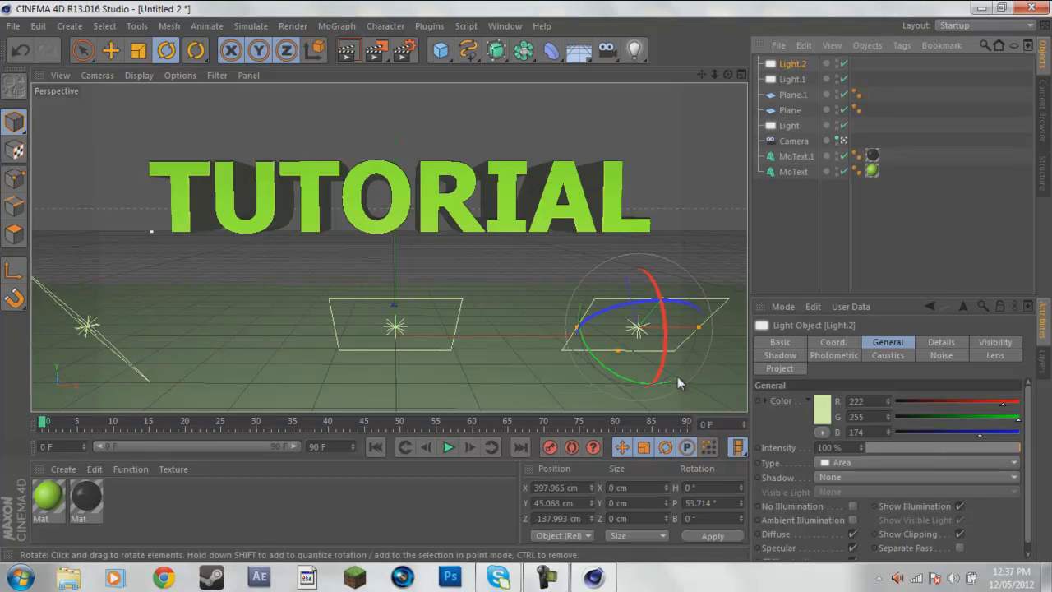
drag(625, 383, 655, 383)
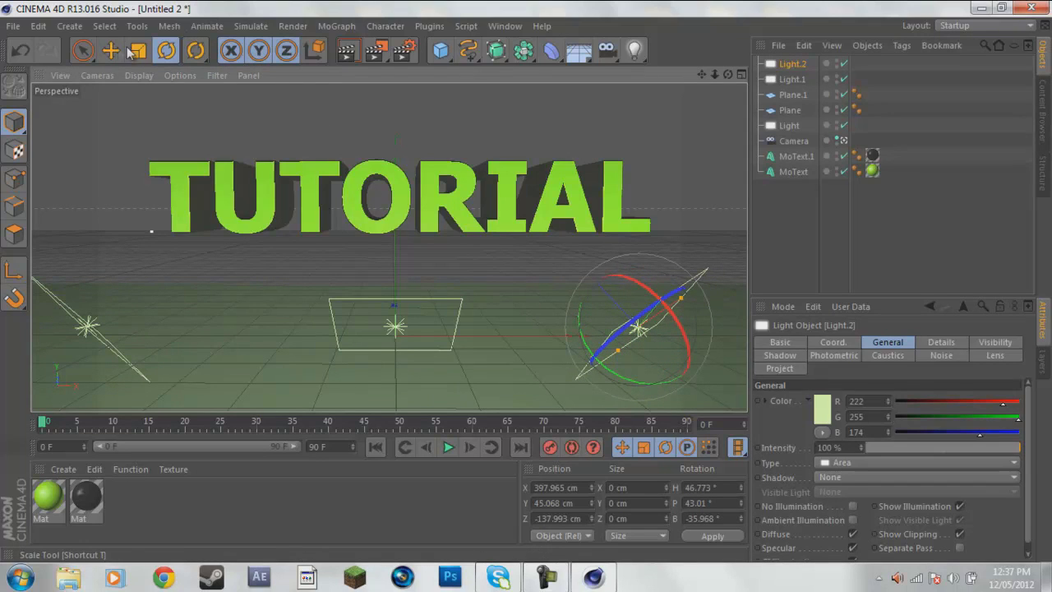
key(e)
click(346, 50)
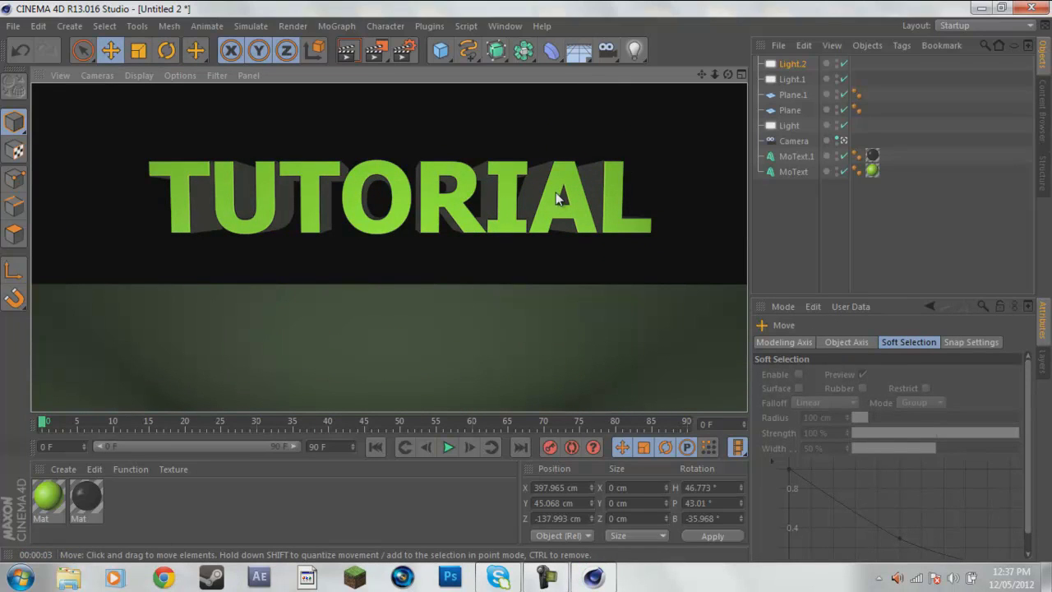
click(791, 158)
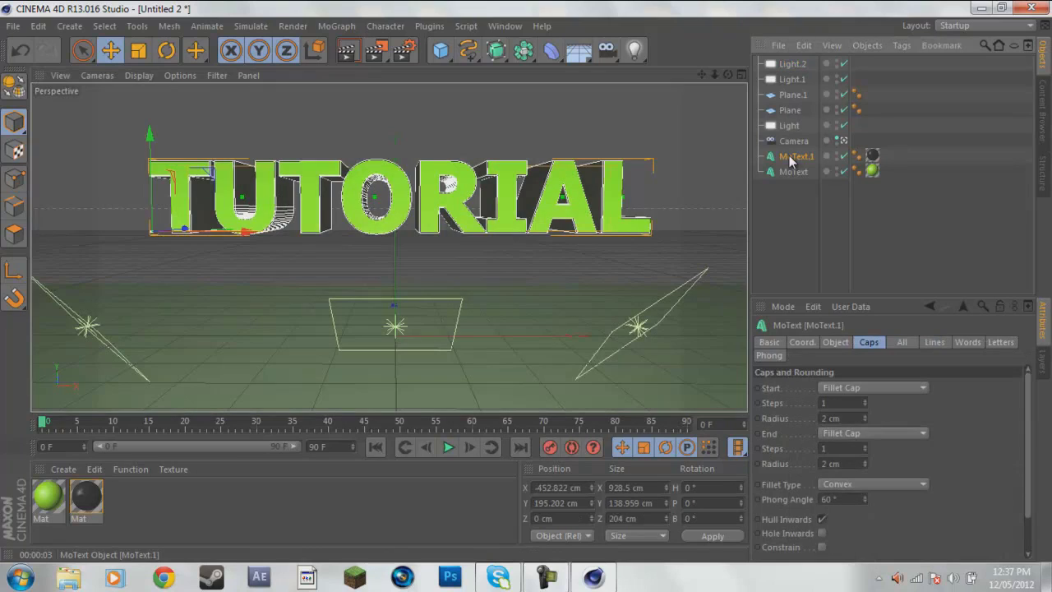
click(634, 53)
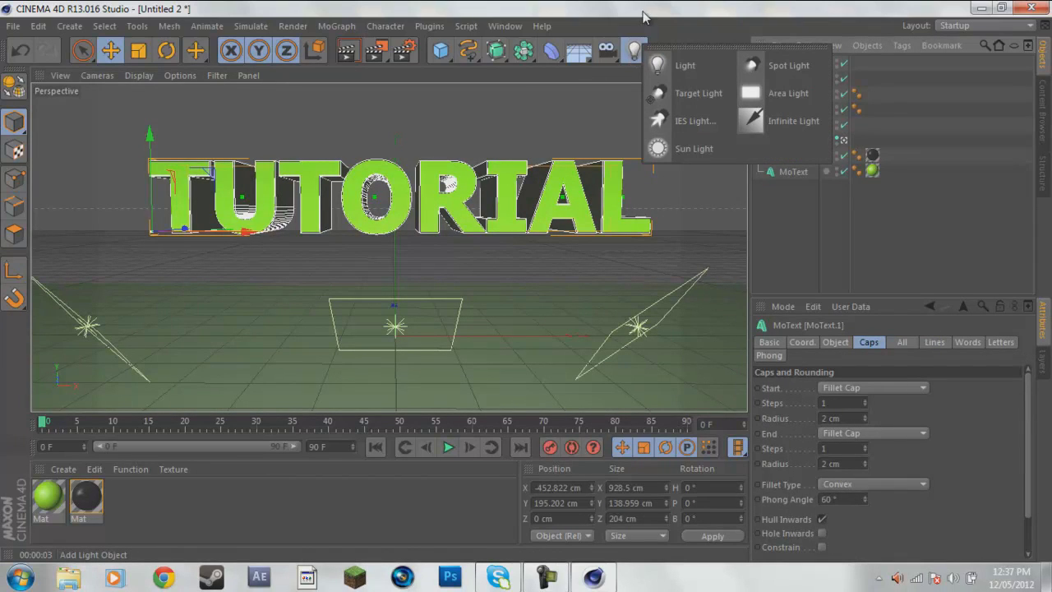
click(547, 577)
click(1016, 465)
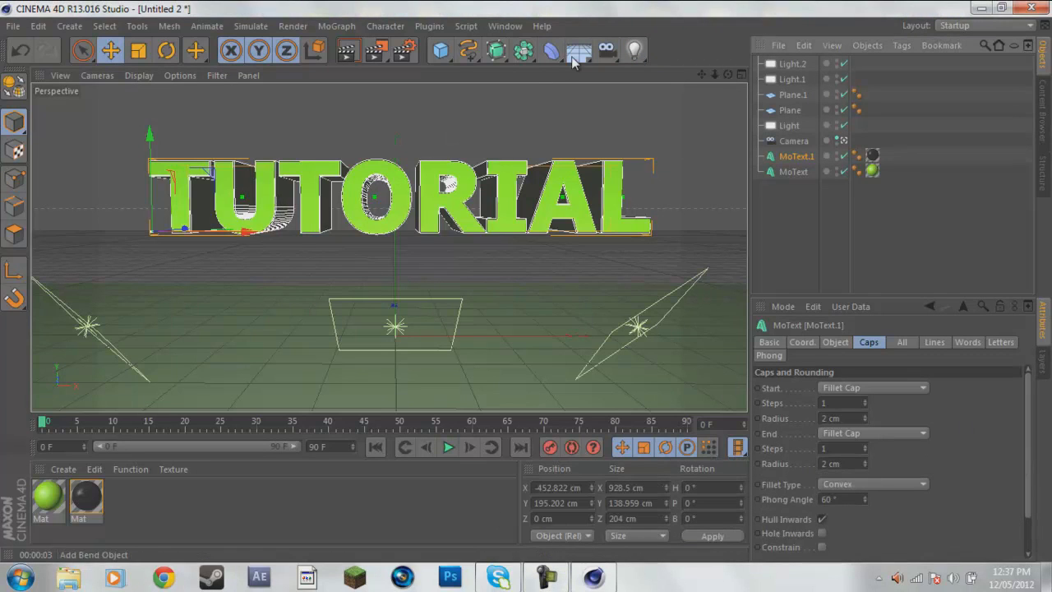
- Add a spot light and move it above and in front of the text, to about Y 406 cm, Z -727 cm
click(635, 51)
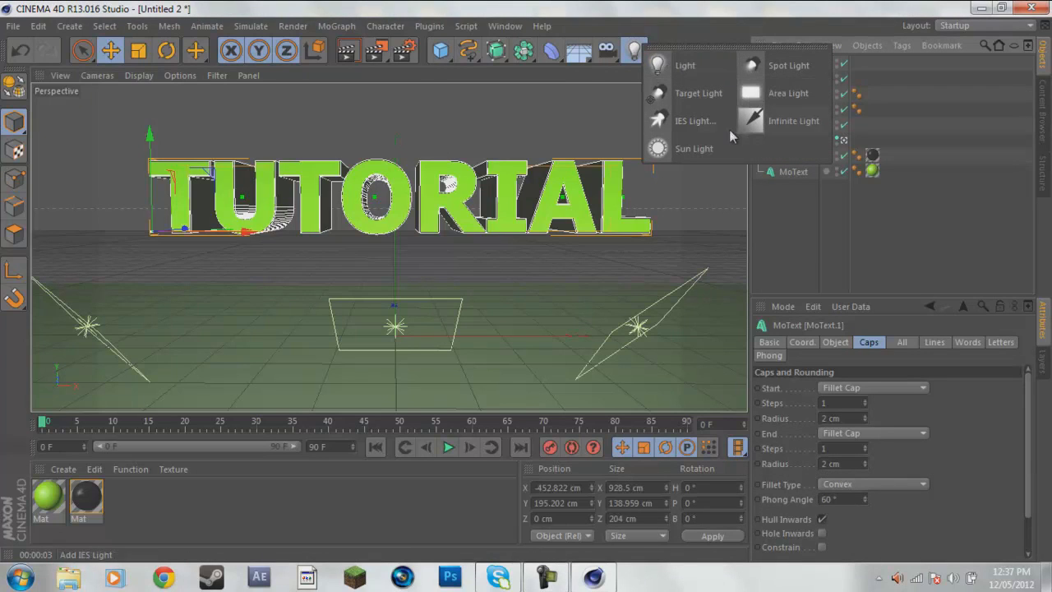
click(781, 66)
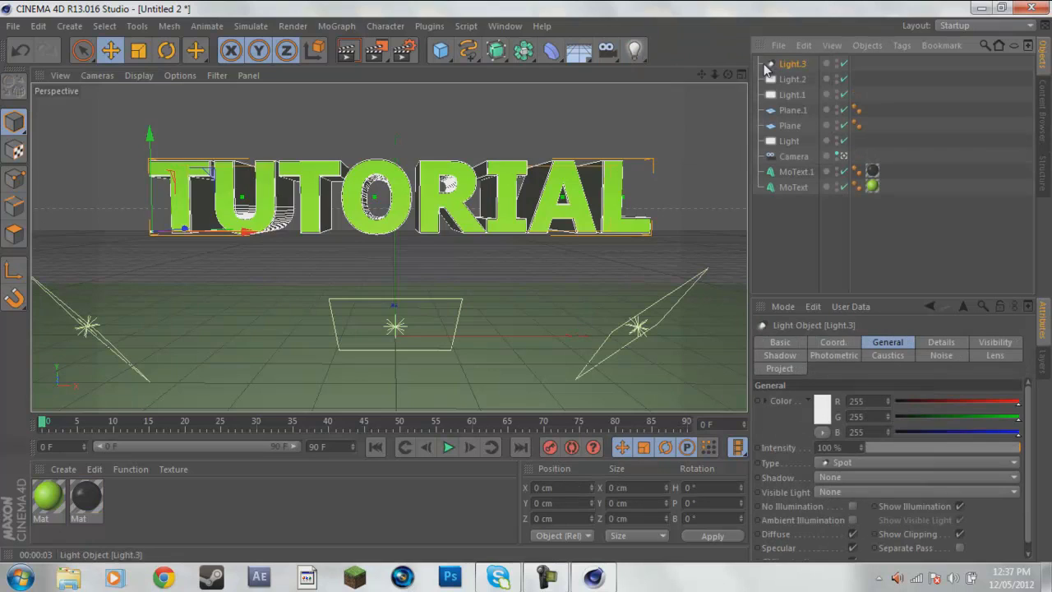
click(839, 154)
drag(587, 357, 253, 323)
drag(188, 271, 227, 96)
- Tilt the spot light to a pitch of about -73°, move it to about Y 567 cm, Z -200 cm, and return to the camera view
click(166, 51)
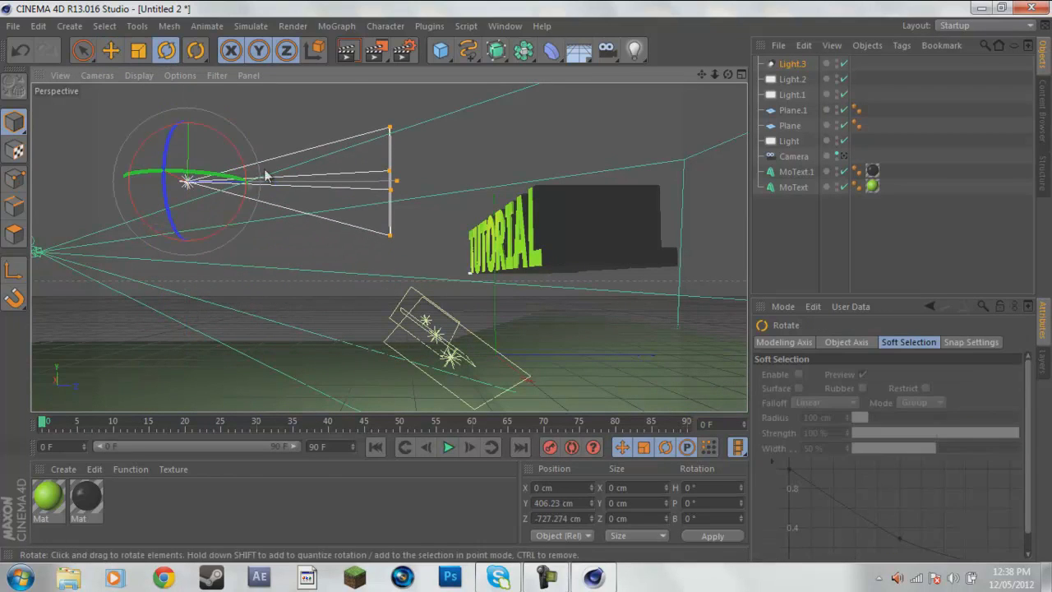
drag(236, 160, 228, 218)
click(110, 50)
drag(232, 177, 435, 83)
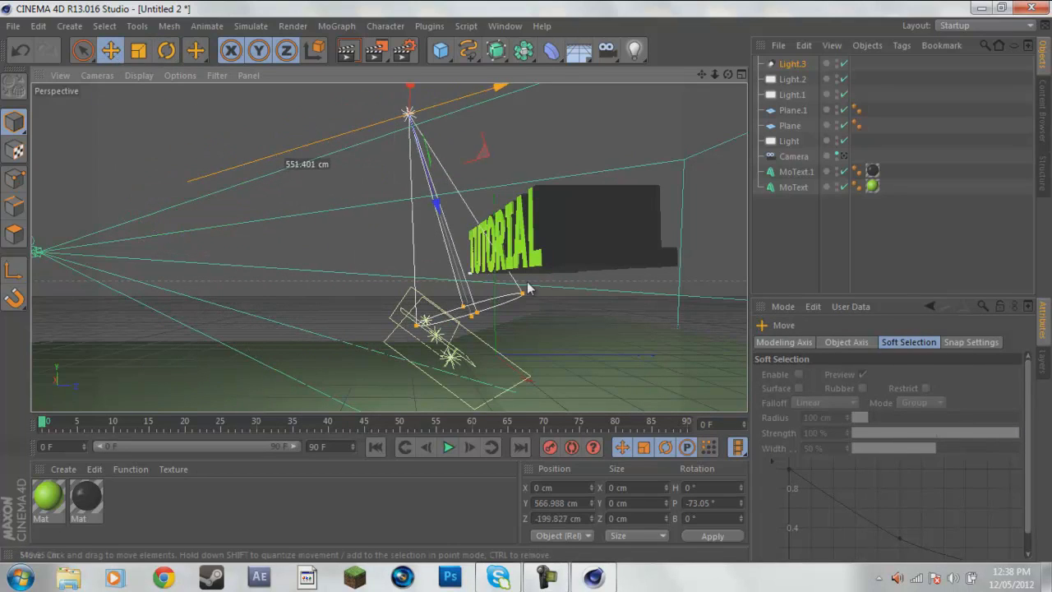
click(842, 156)
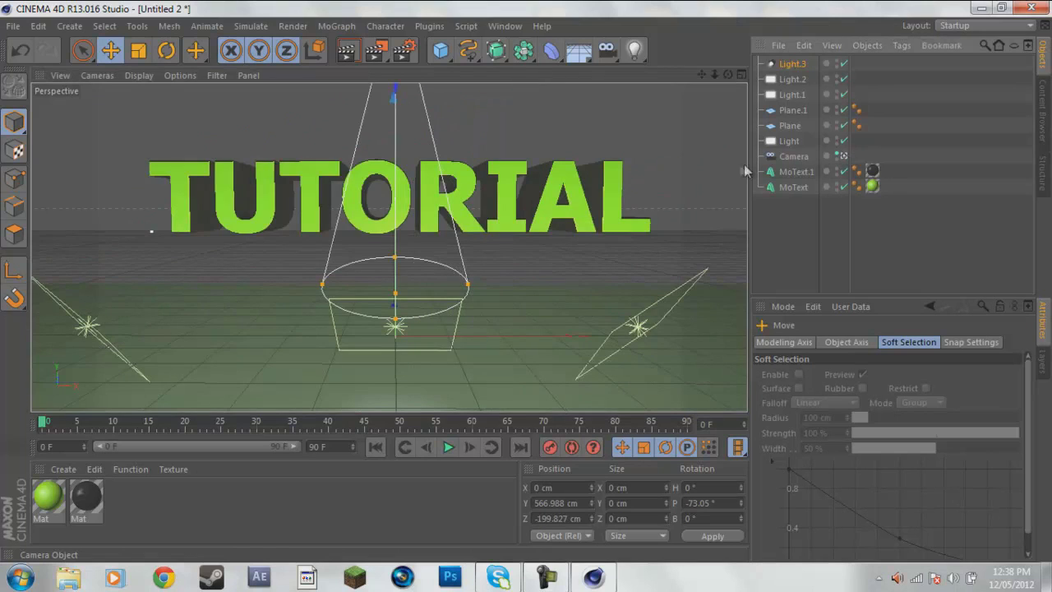
- Outside the camera, raise the spot light to about Y 880 cm, Z -173 cm, and return to the camera view
click(842, 155)
alt+drag(460, 176, 361, 107)
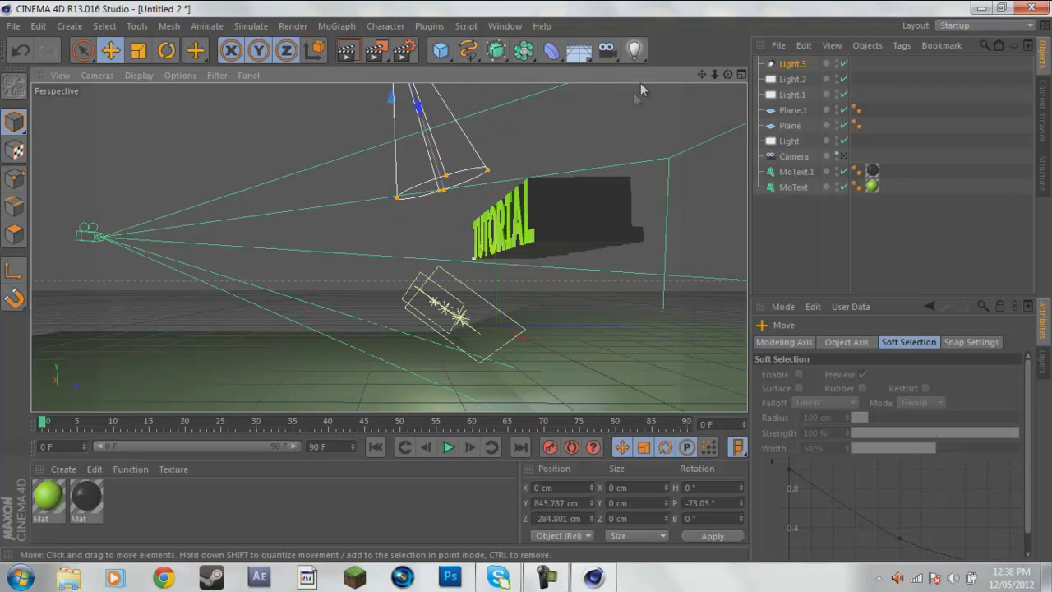
mouse_move(530, 287)
alt+mouse_down()
mouse_move(486, 332)
mouse_move(528, 291)
alt+mouse_up()
drag(314, 97, 527, 281)
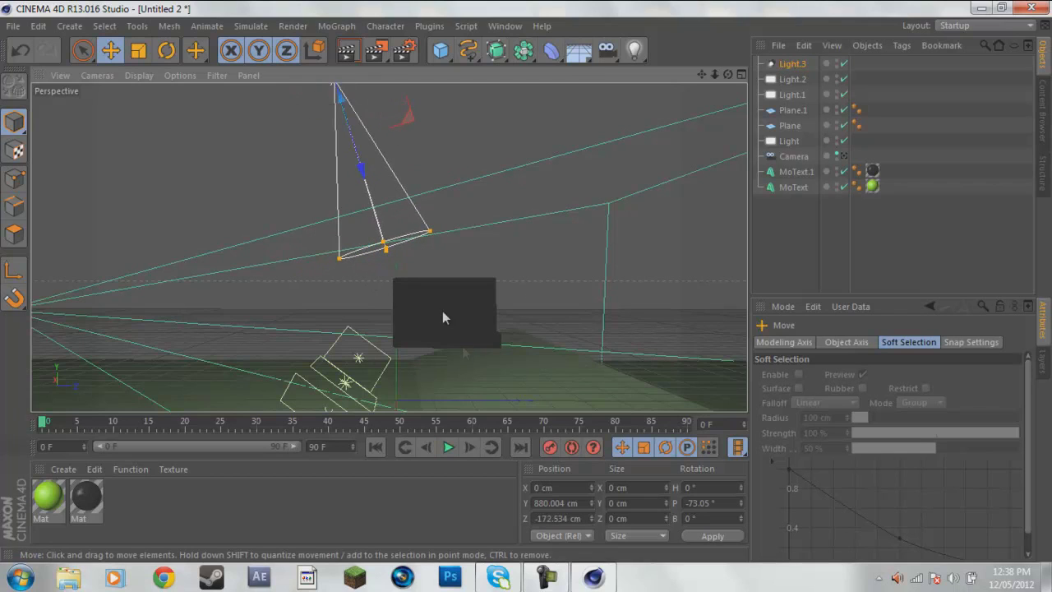
click(842, 155)
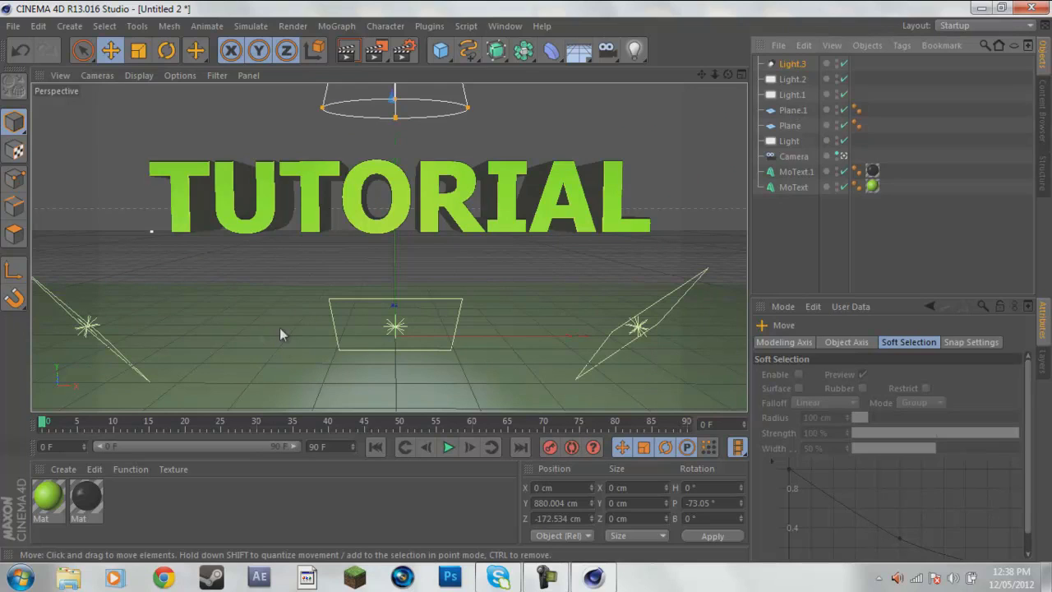
- Move the two side area lights below the planes in the object list and set the middle area light's intensity to 5%
click(798, 80)
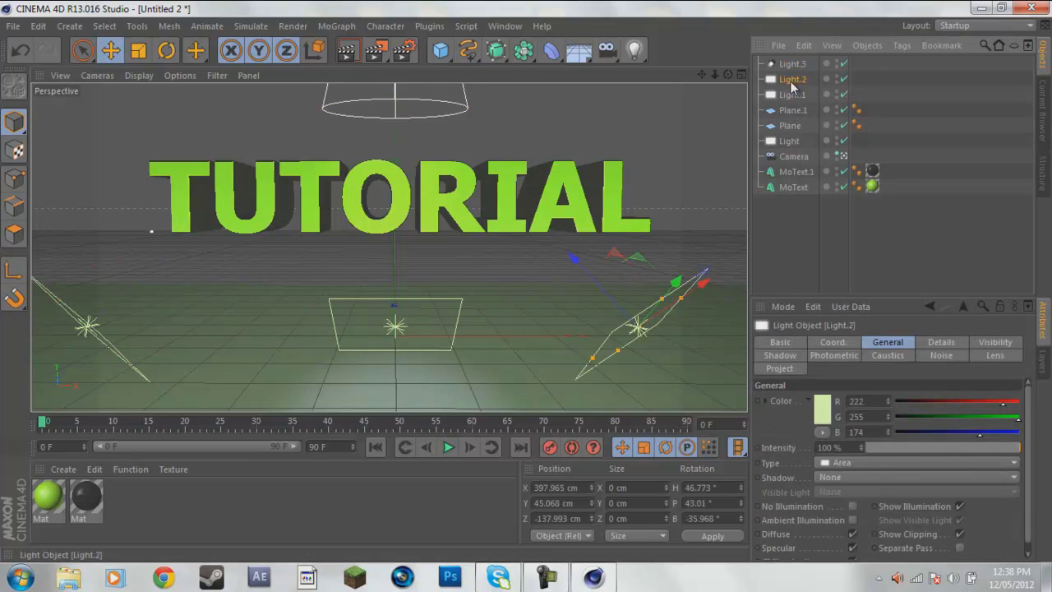
drag(792, 99, 802, 134)
click(794, 142)
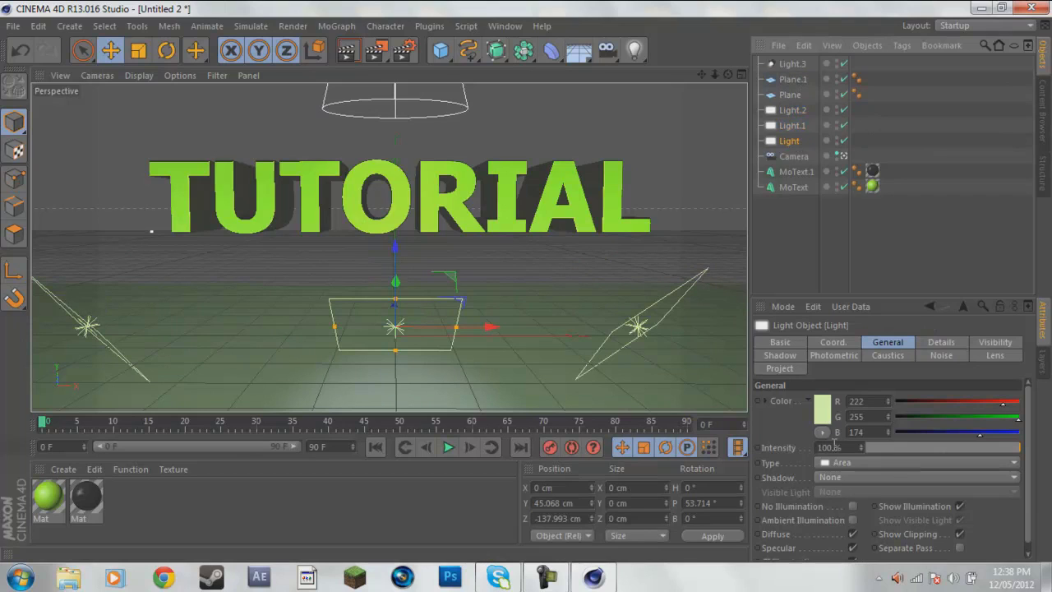
double_click(830, 447)
- Set the intensity of both side area lights to 5% and render a preview
click(793, 125)
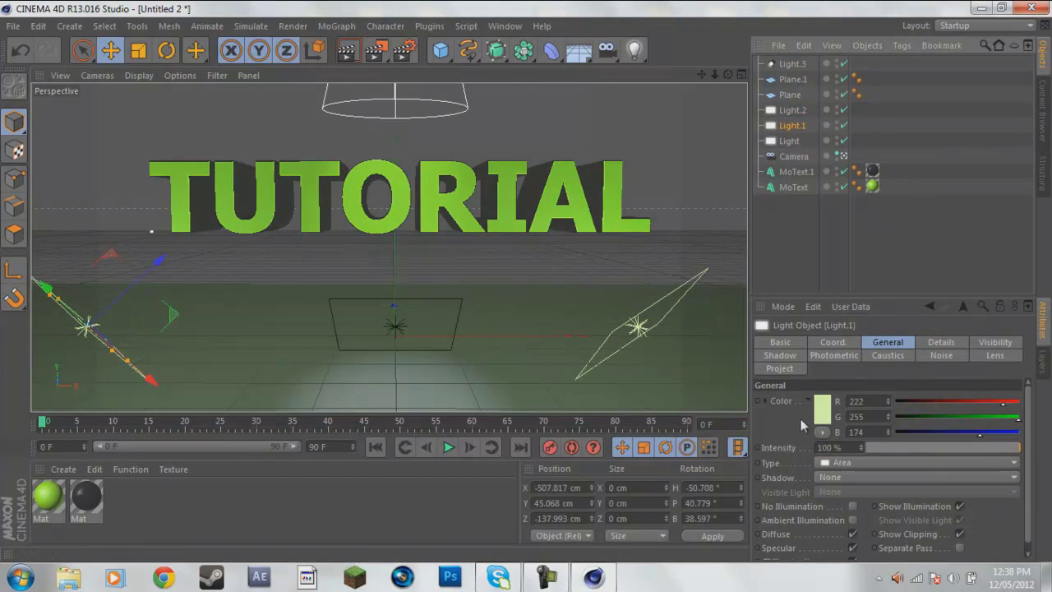
double_click(825, 448)
text(5)
click(792, 109)
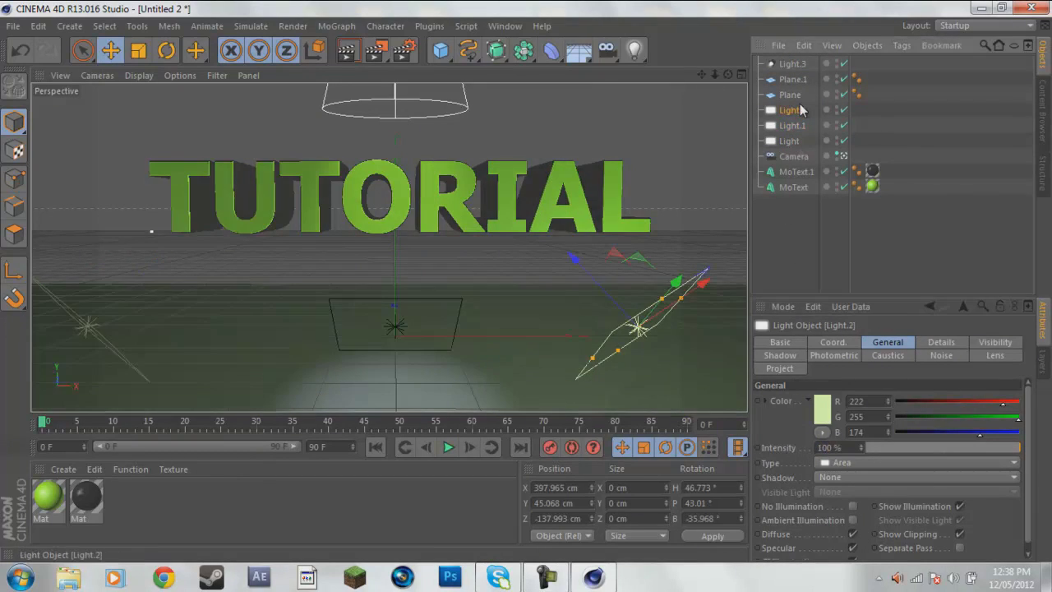
double_click(826, 447)
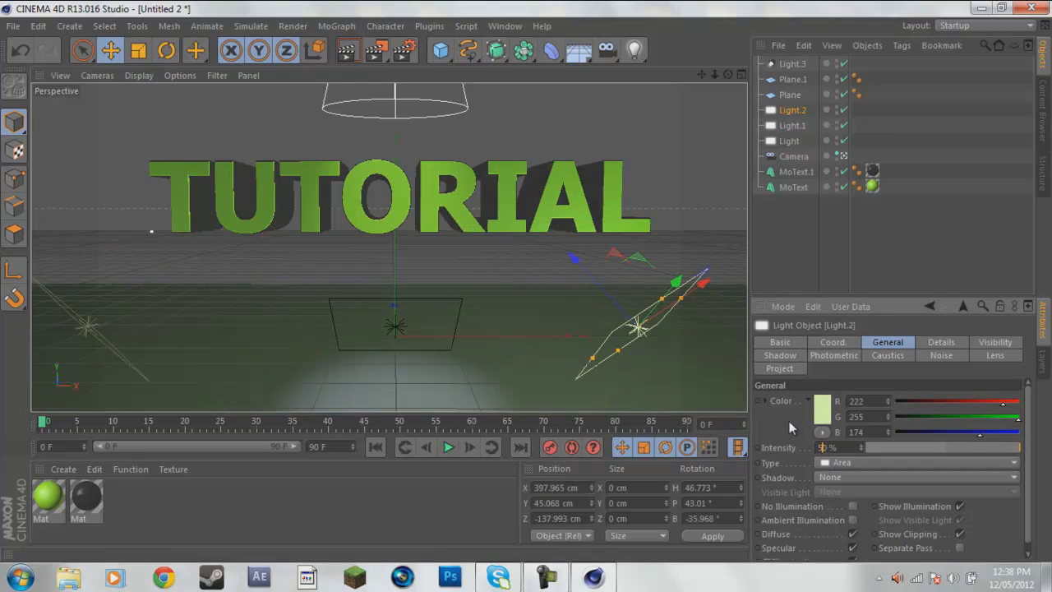
text(5)
key(Return)
click(791, 141)
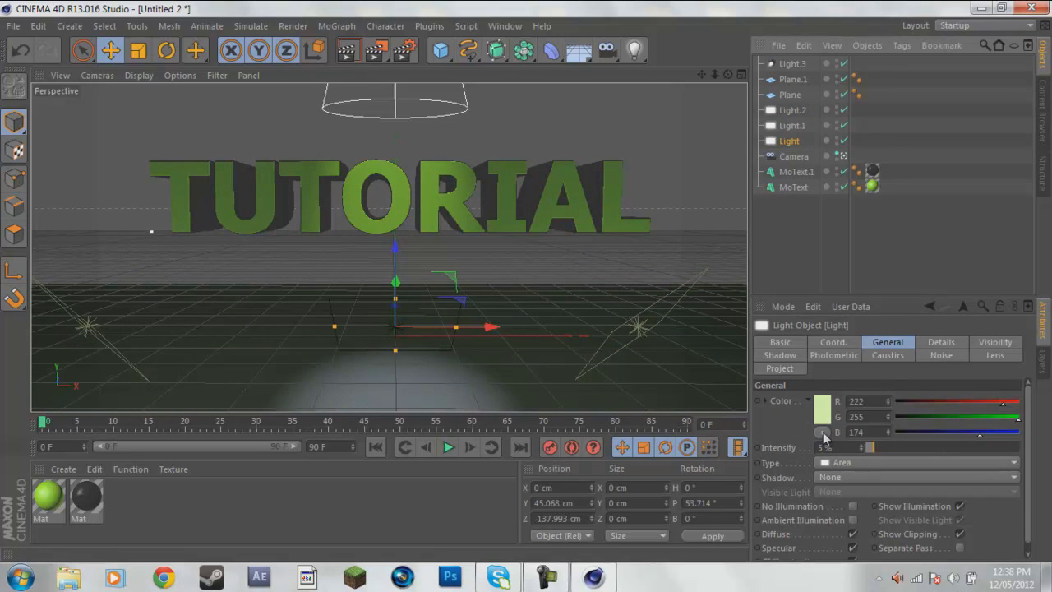
click(819, 248)
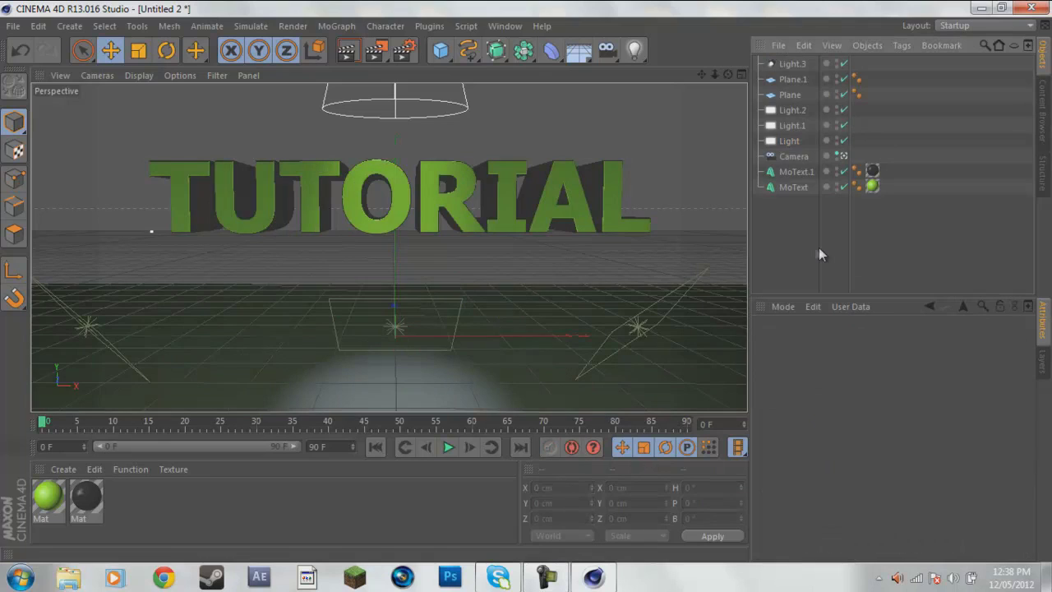
click(356, 52)
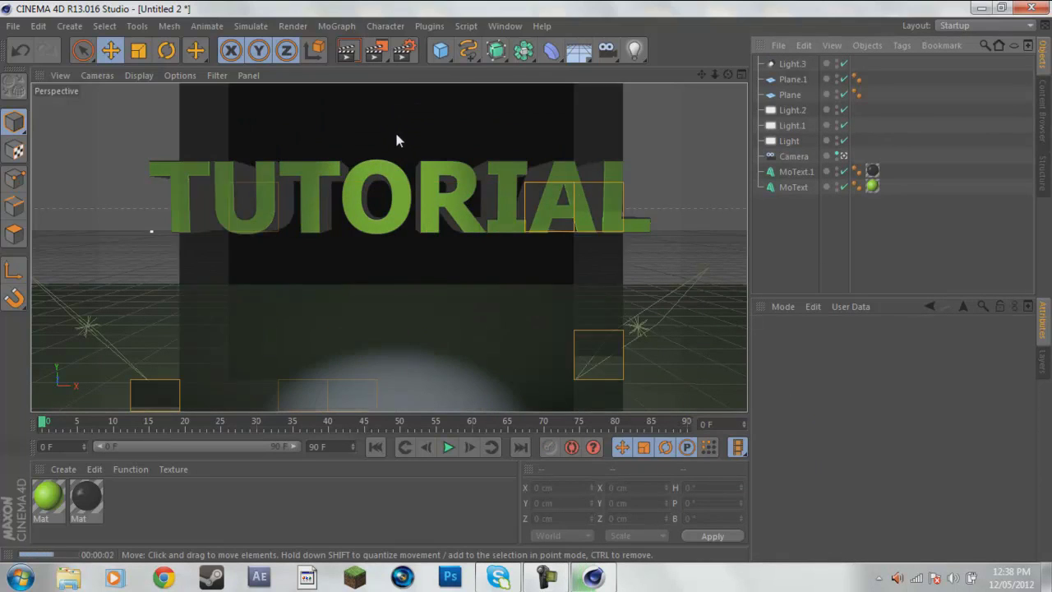
- Open the dark text material and toggle its specular and luminance channels off and on to compare their effect
double_click(86, 496)
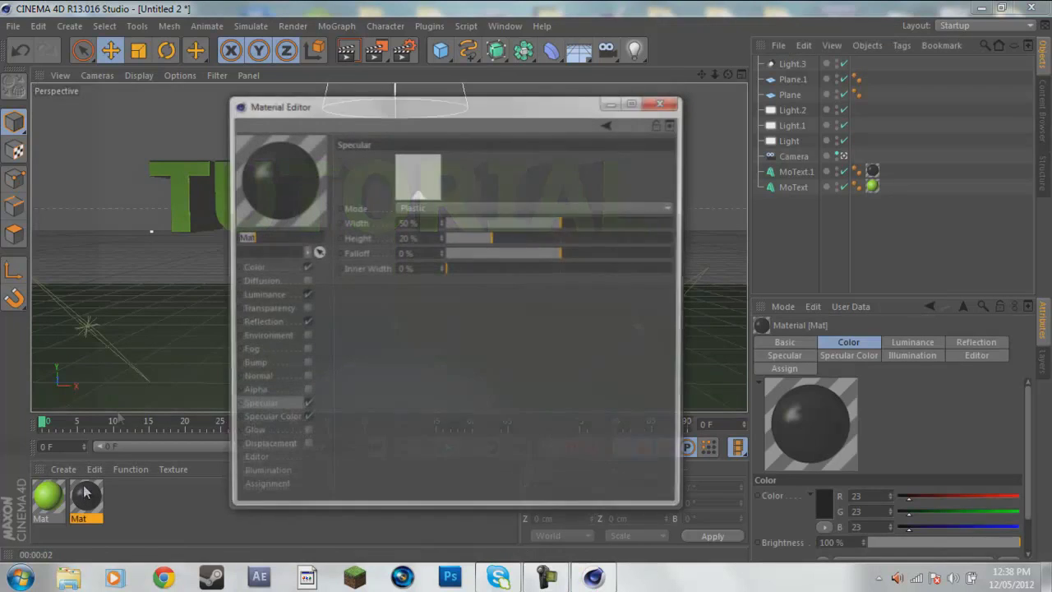
click(301, 423)
click(303, 408)
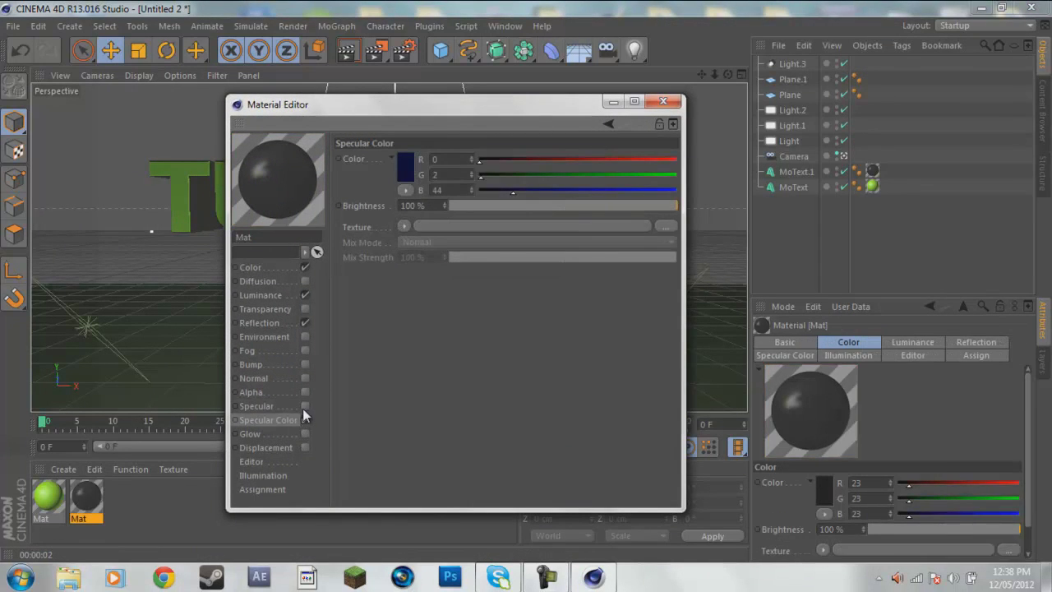
click(302, 409)
click(305, 320)
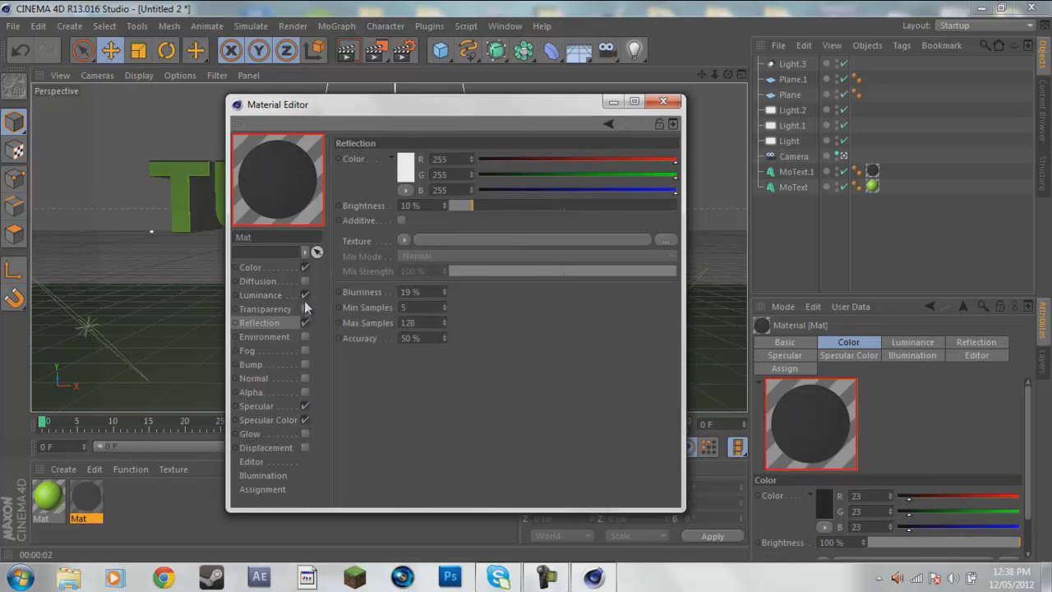
click(304, 300)
click(304, 297)
click(304, 297)
click(304, 297)
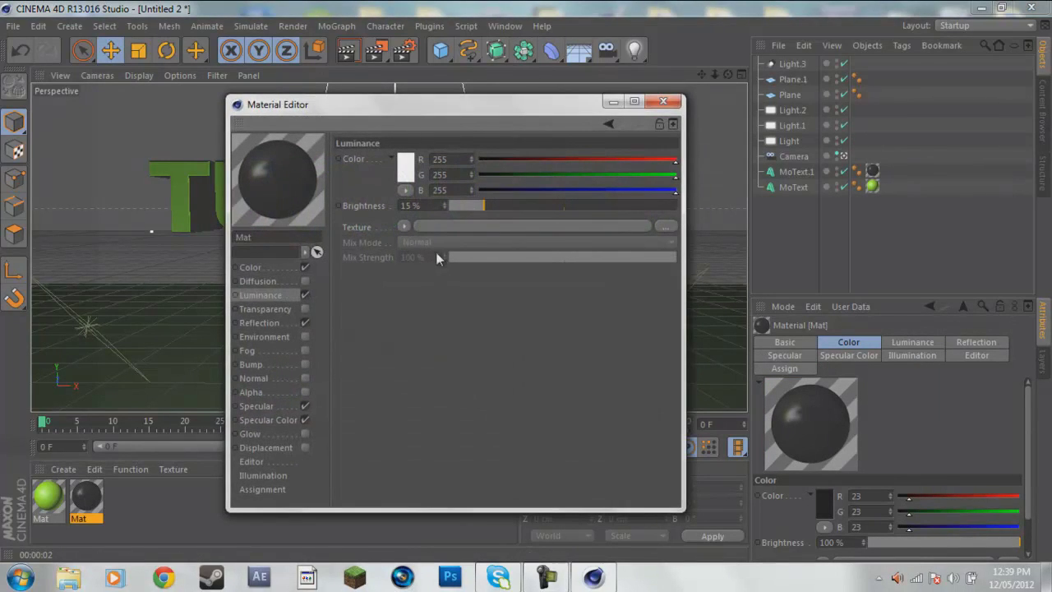
- Set the dark material's luminance color to black and render a preview
click(406, 174)
drag(424, 89, 493, 89)
click(450, 245)
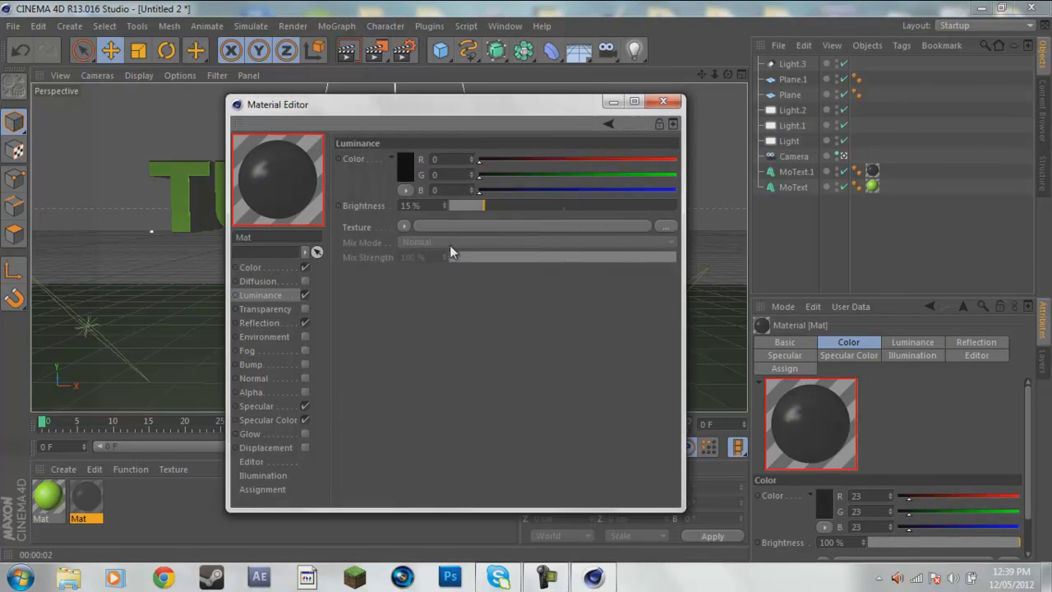
click(663, 100)
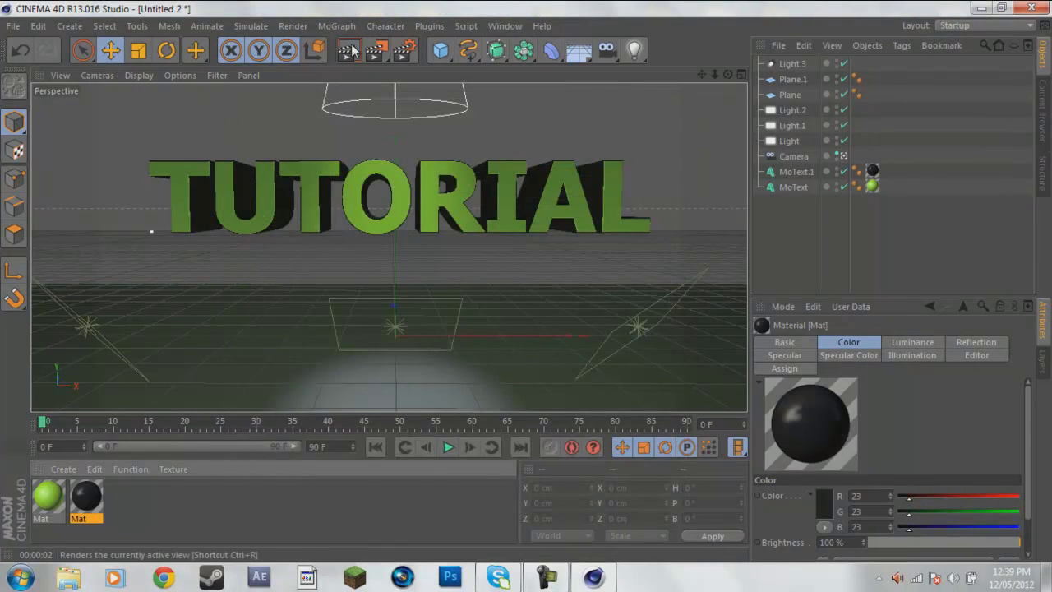
key(ctrl+r)
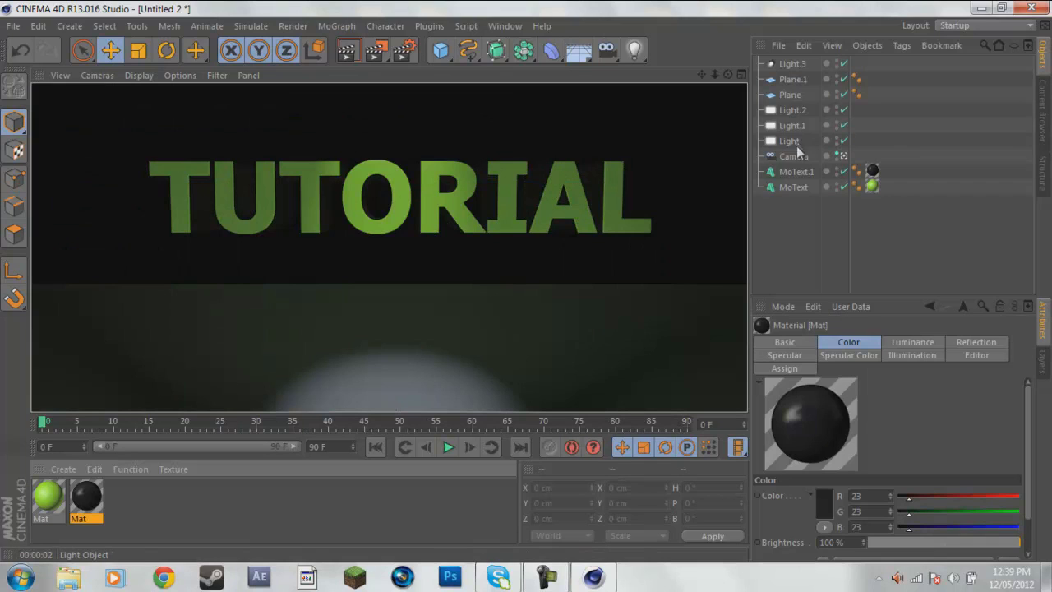
- Leave the camera view and orbit to an angled view showing the text, the spot light and its pool of light
click(791, 65)
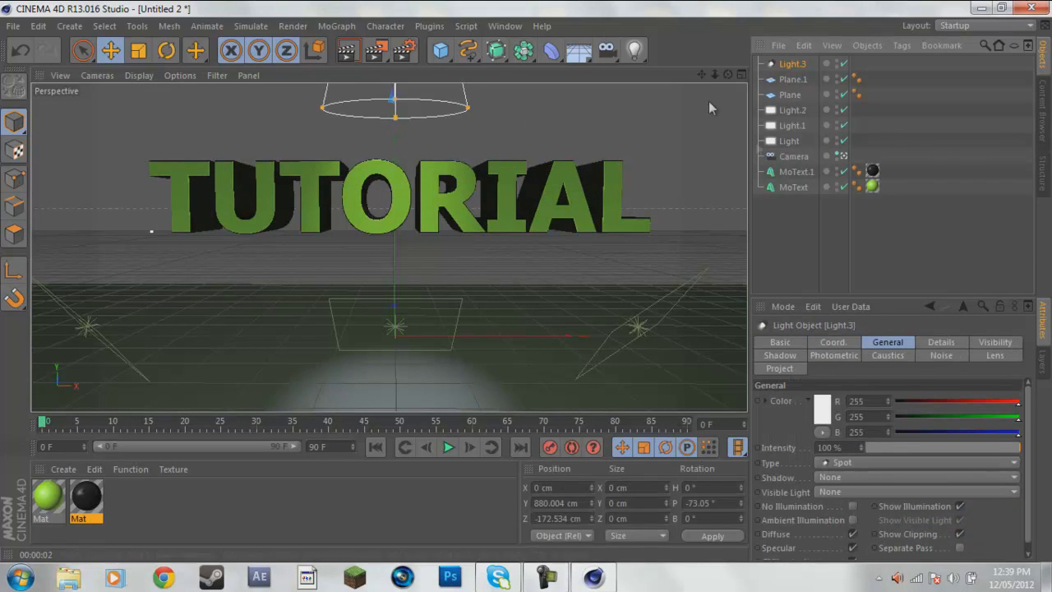
click(842, 156)
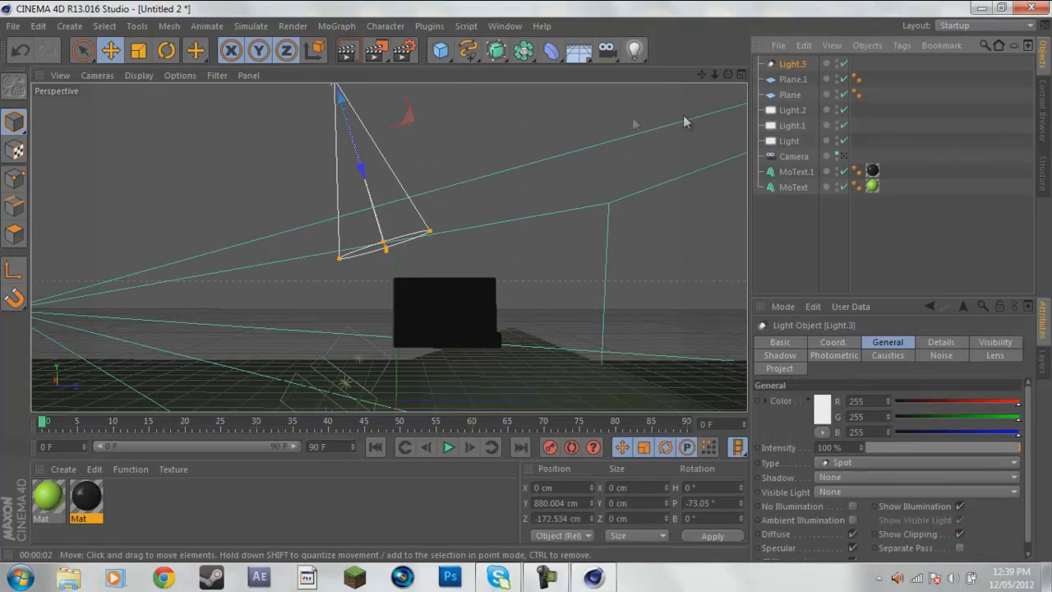
drag(728, 75, 524, 282)
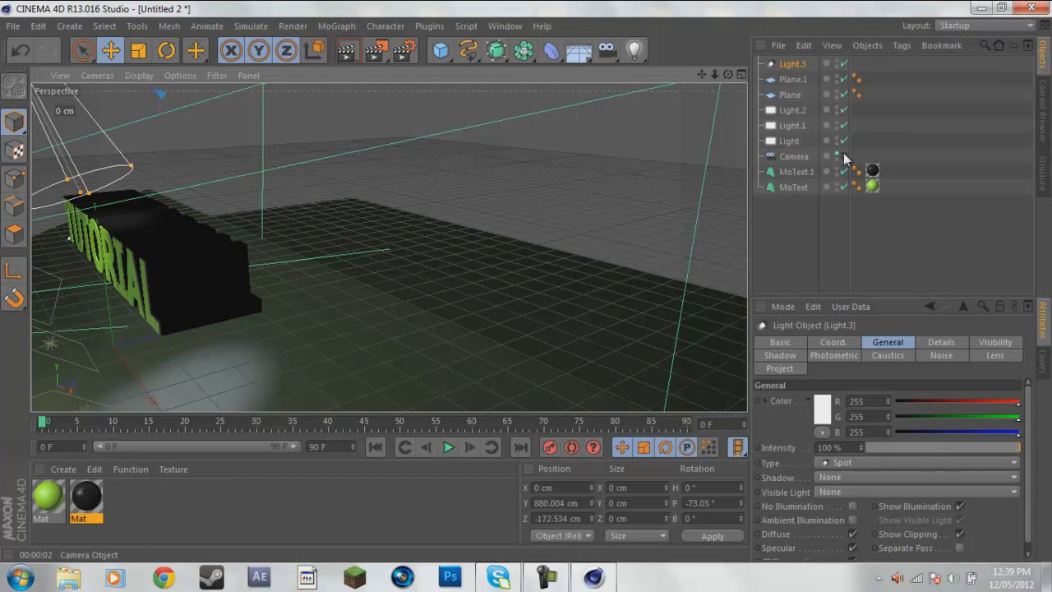
click(841, 155)
click(785, 157)
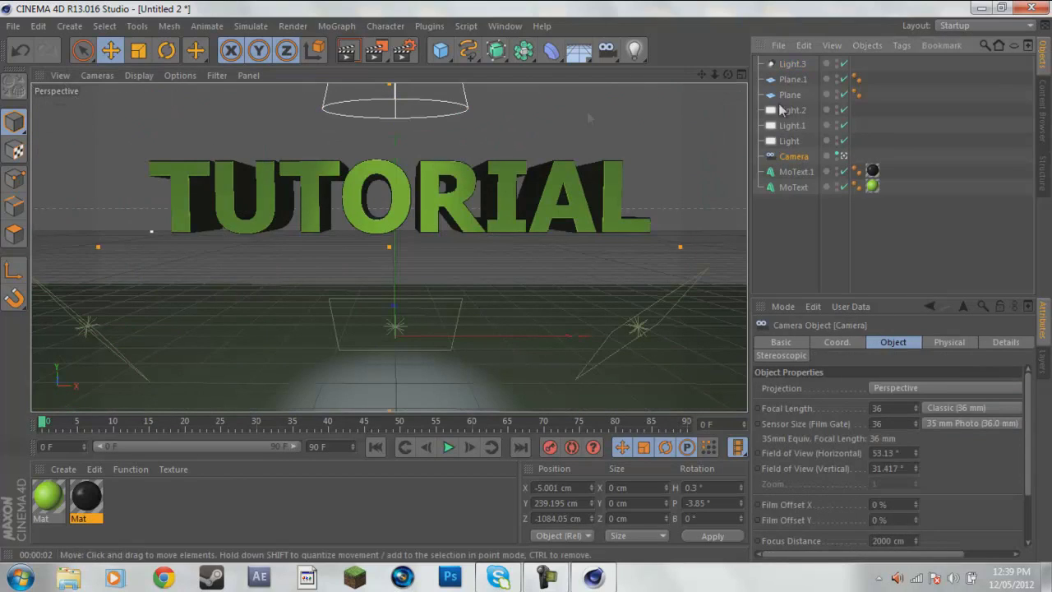
click(842, 155)
drag(701, 74, 526, 284)
drag(701, 75, 630, 87)
click(113, 54)
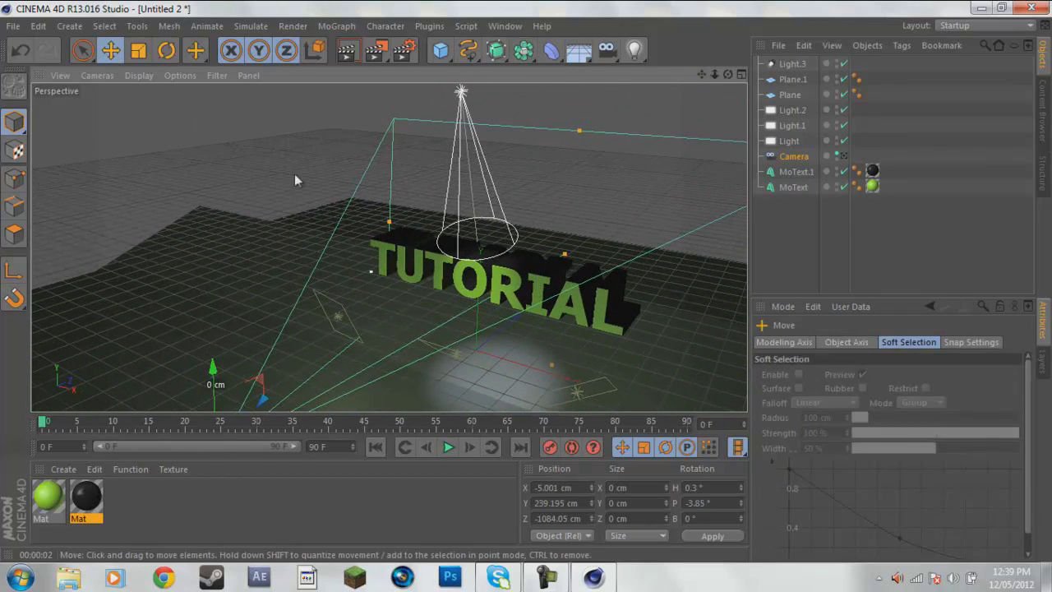
key(ctrl+c)
key(ctrl+v)
key(ctrl+v)
key(ctrl+z)
key(ctrl+z)
- Make two copies of the spot light and spread the three spot lights along X, with the outermost original at about X -497 cm
click(805, 158)
click(792, 64)
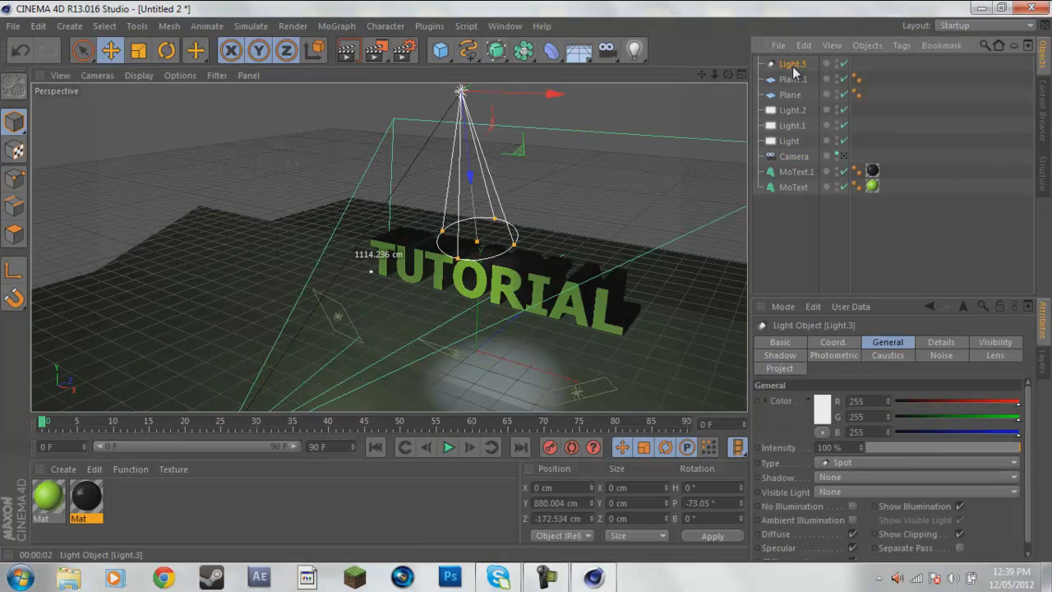
key(ctrl+c)
key(ctrl+v)
key(ctrl+v)
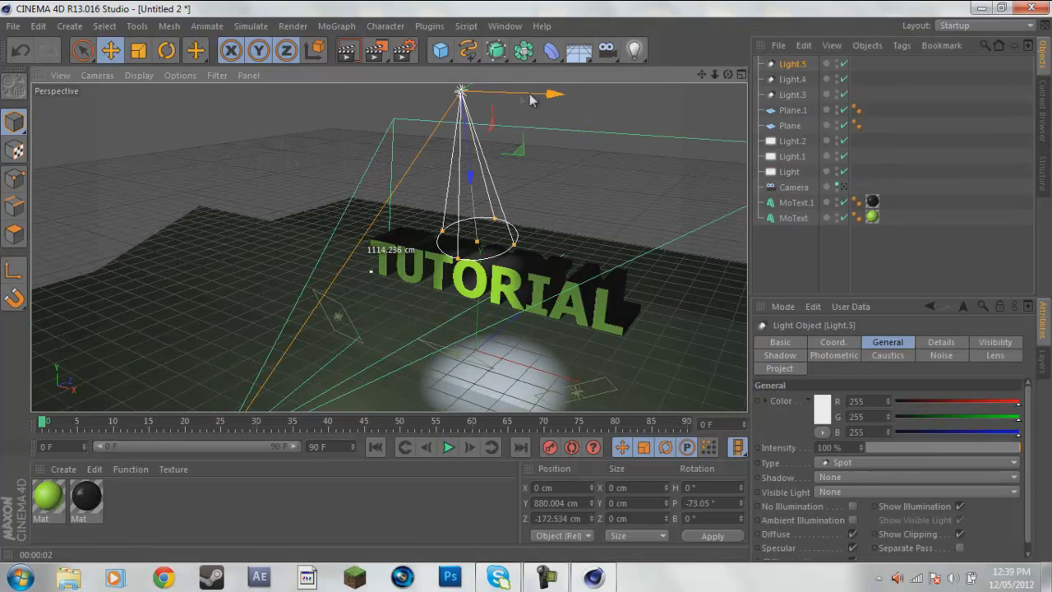
drag(541, 100, 676, 98)
click(792, 95)
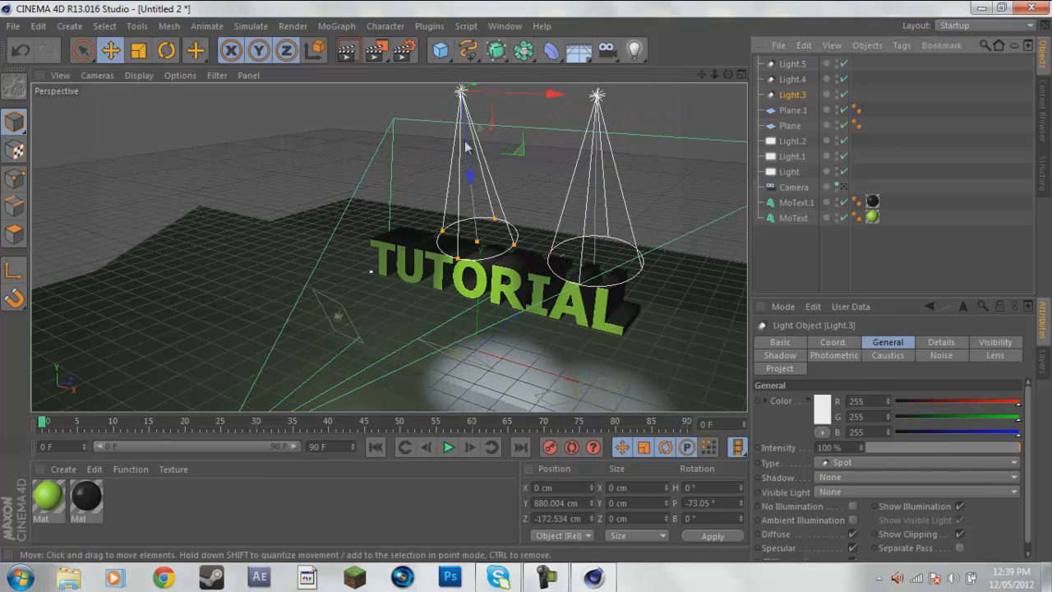
drag(552, 96, 329, 97)
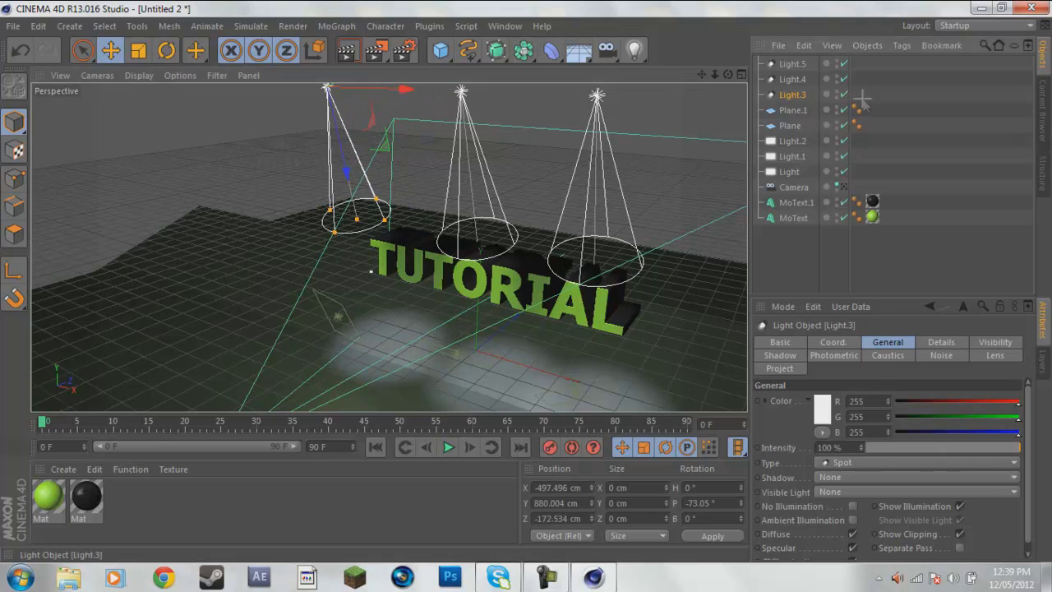
- Shift all three spot lights together to a common X of about -77 cm, then render a preview through the camera
shift+click(792, 63)
drag(527, 96, 523, 95)
click(841, 187)
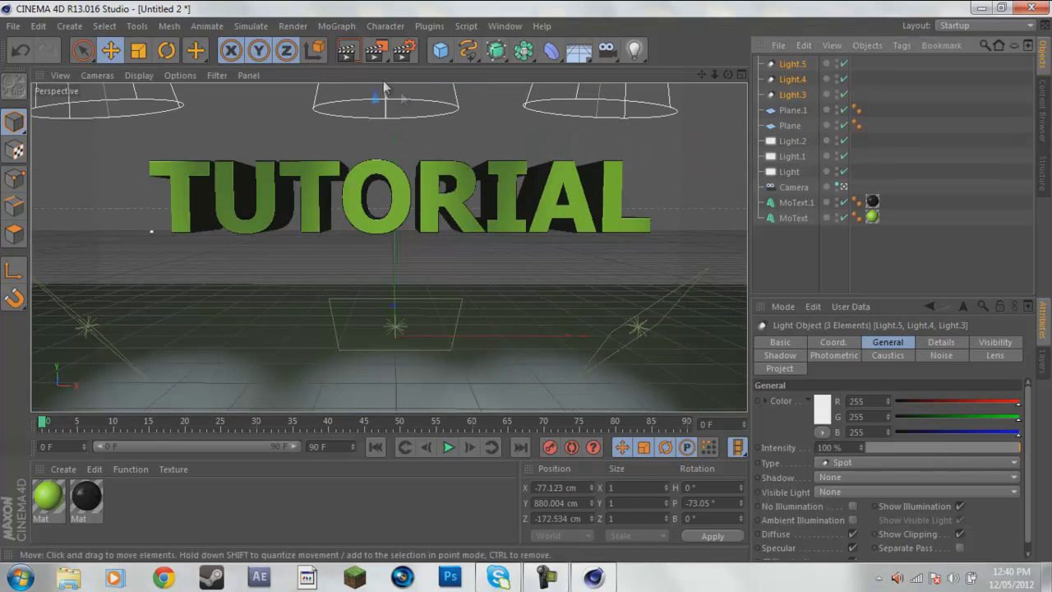
click(348, 58)
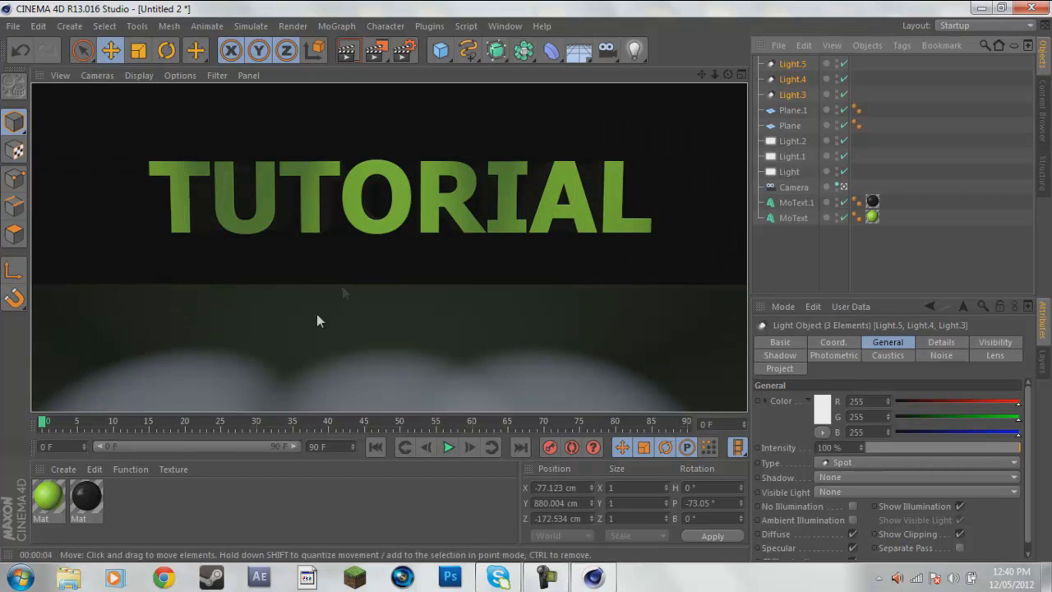
- Set the dark material's luminance color to dark green (R 50, G 88, B 0) and render a preview through the camera
double_click(83, 496)
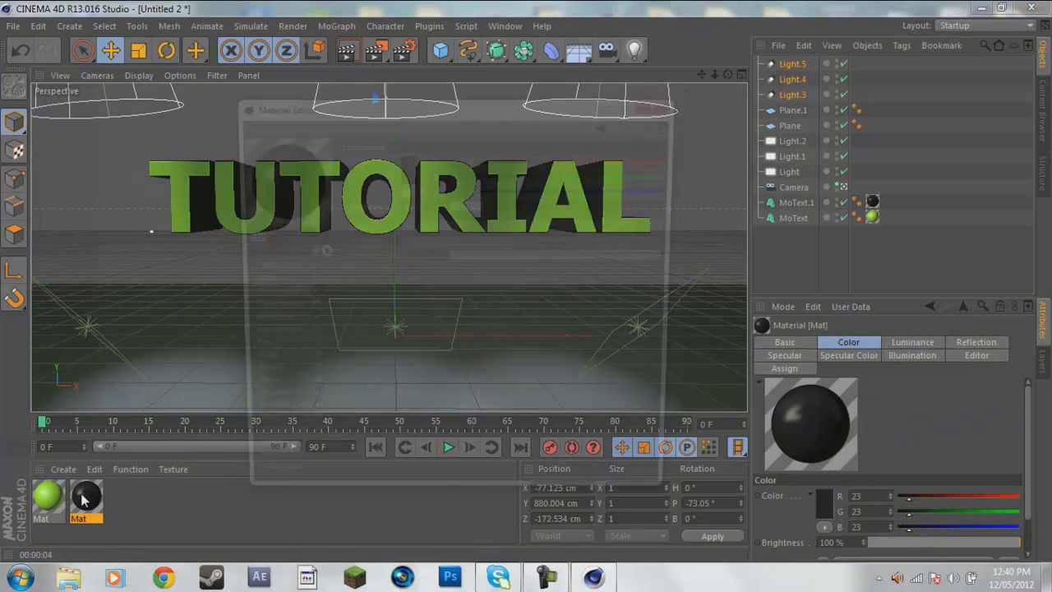
click(407, 164)
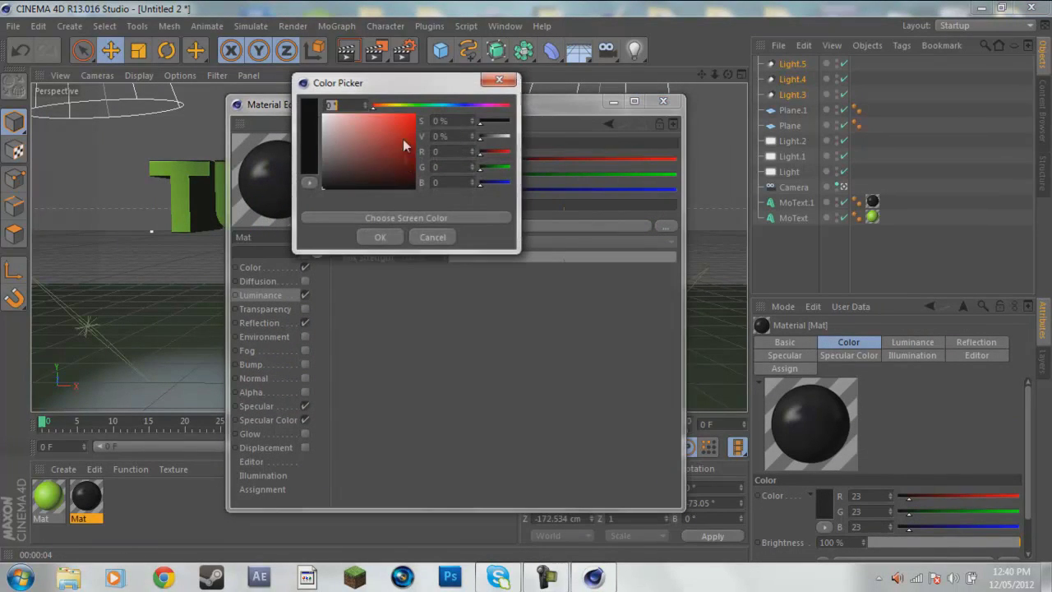
click(427, 106)
mouse_move(415, 111)
mouse_down()
mouse_move(377, 116)
mouse_move(449, 156)
mouse_up()
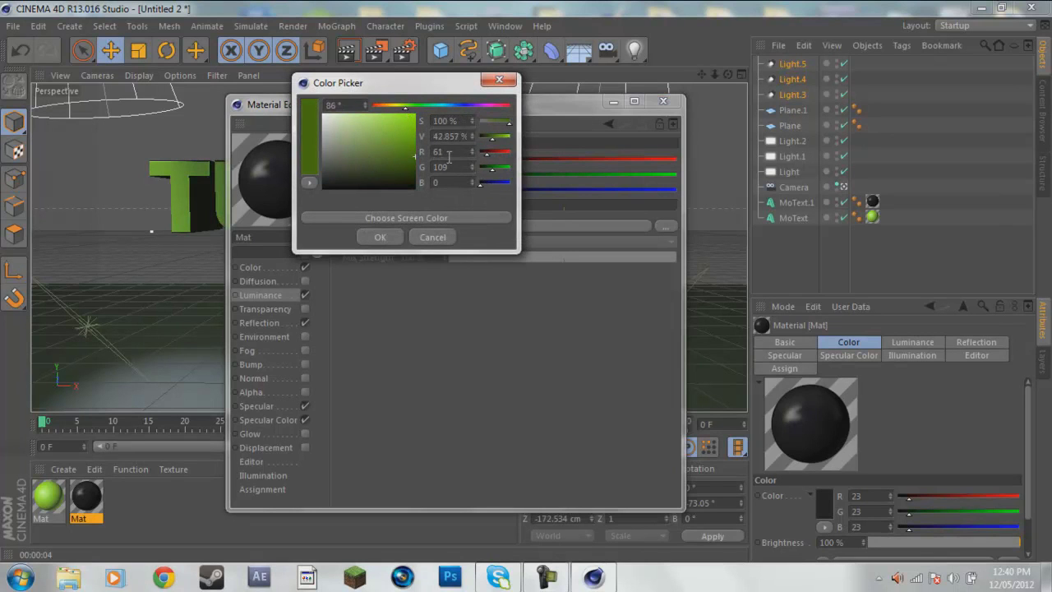
click(377, 240)
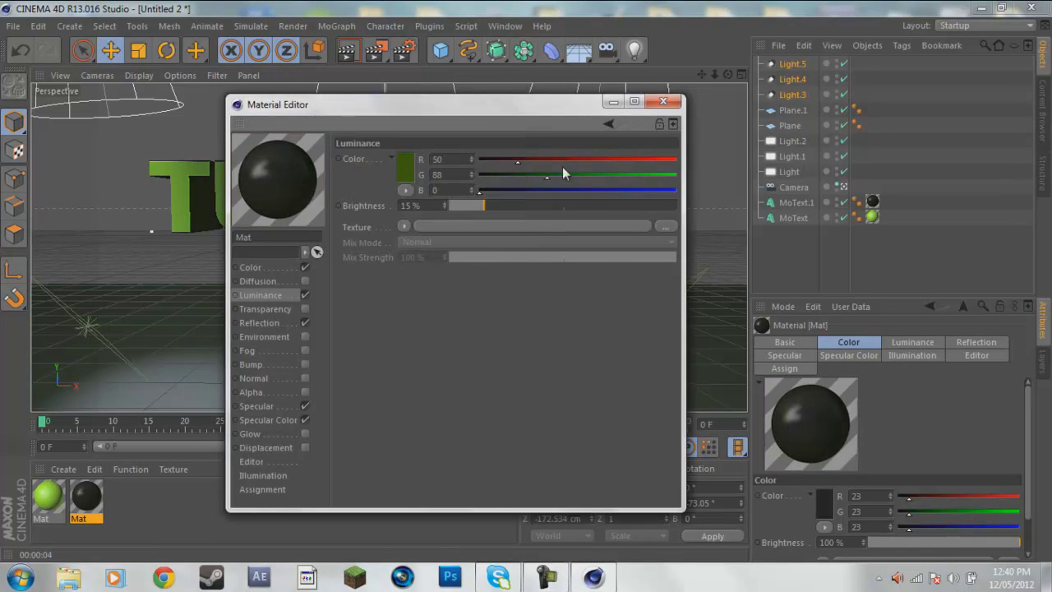
click(664, 102)
click(346, 51)
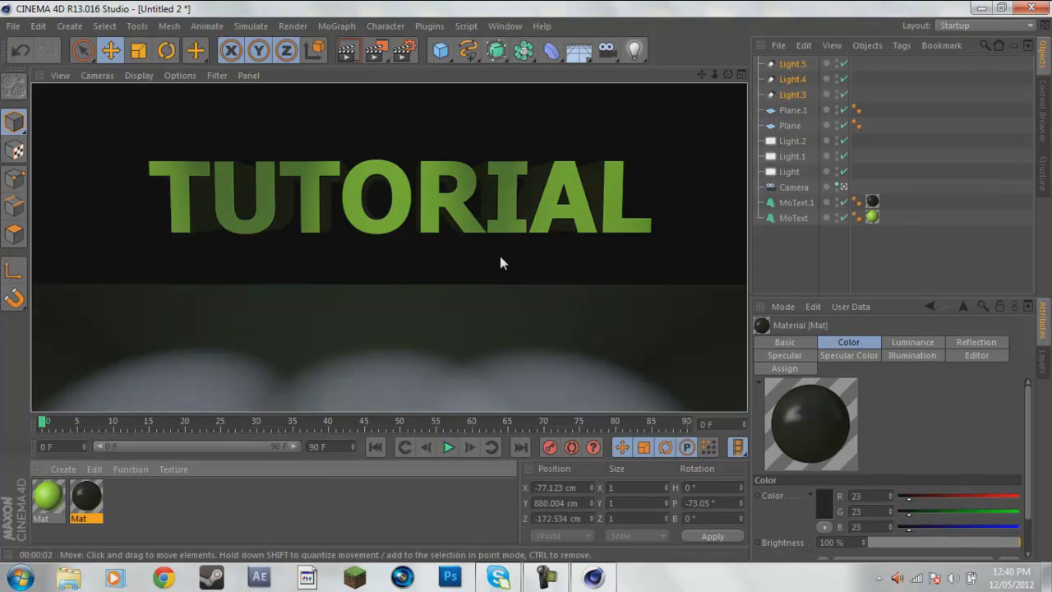
click(804, 250)
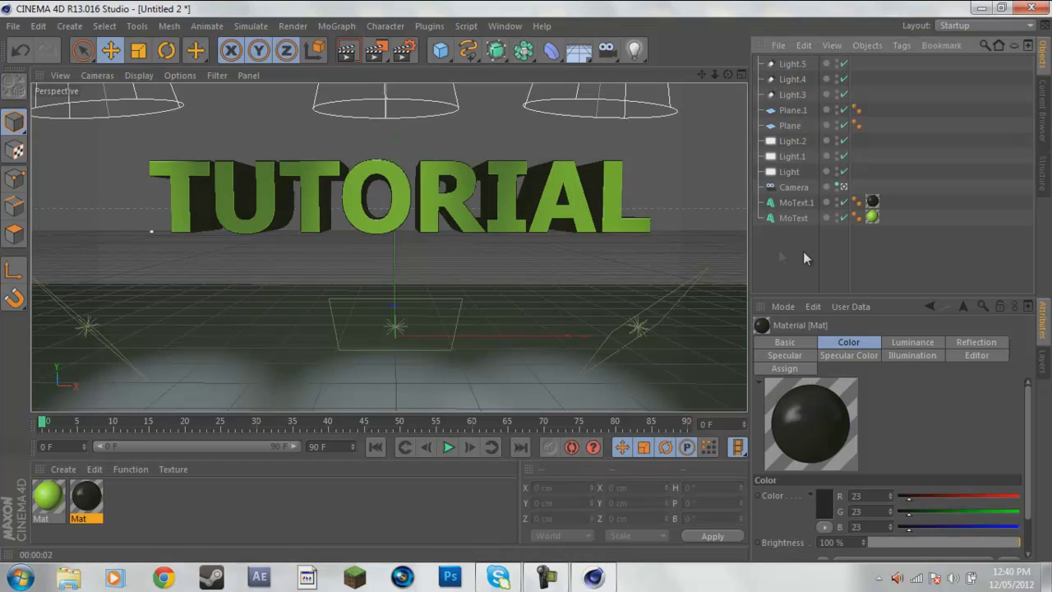
- Save the project as Untitled 2 in a new folder named c4d TUT on the Desktop
mouse_move(540, 579)
click(13, 25)
click(47, 169)
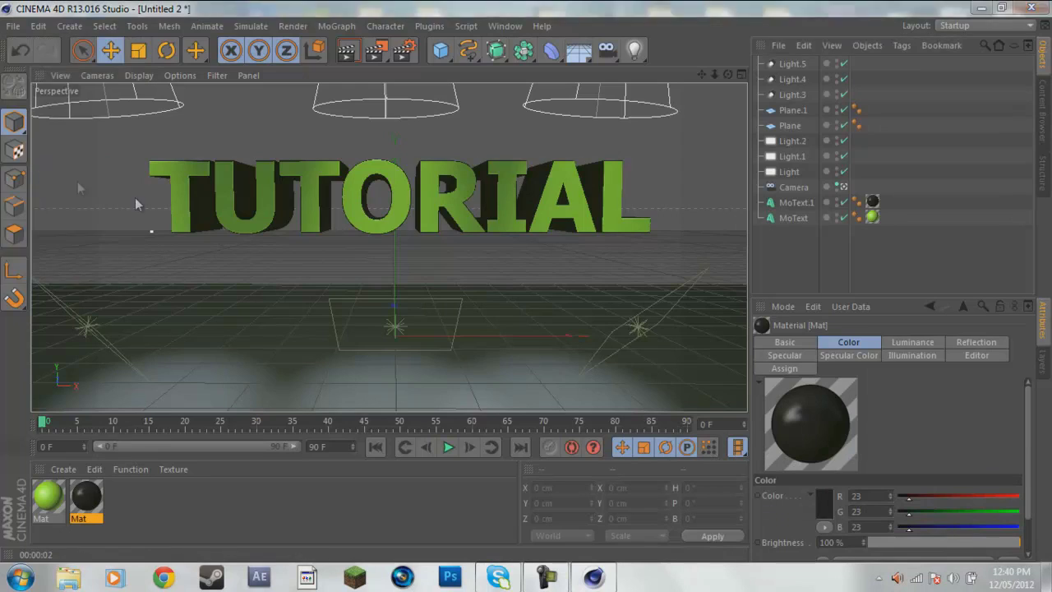
click(57, 107)
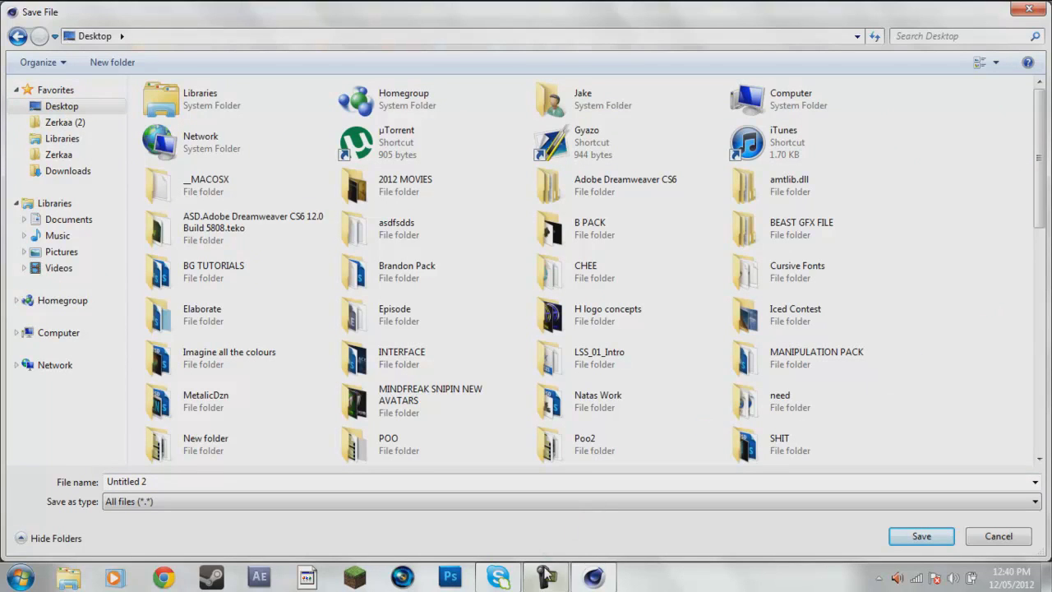
right_click(994, 298)
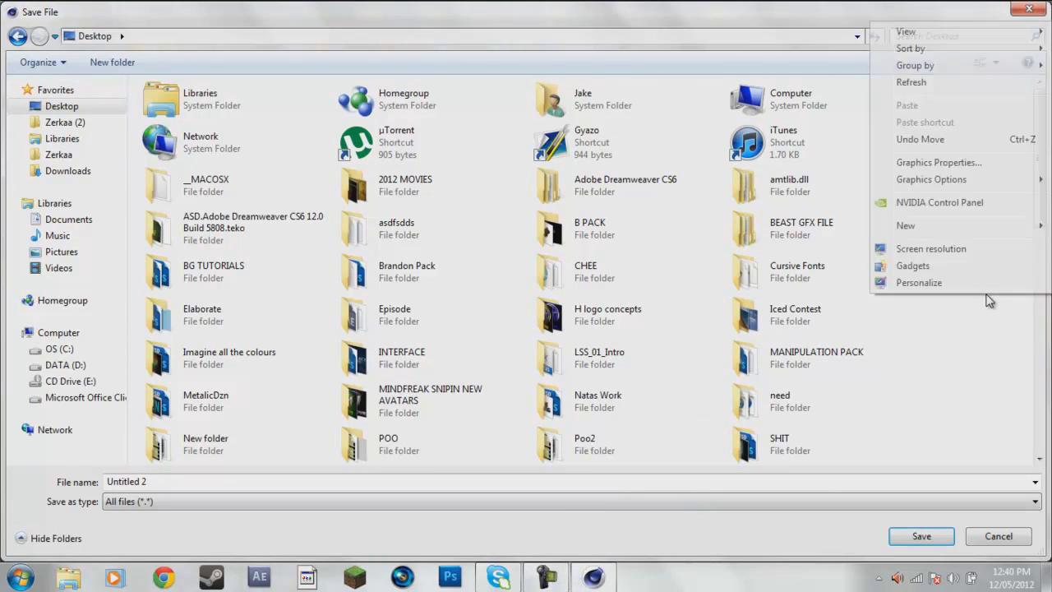
mouse_move(927, 225)
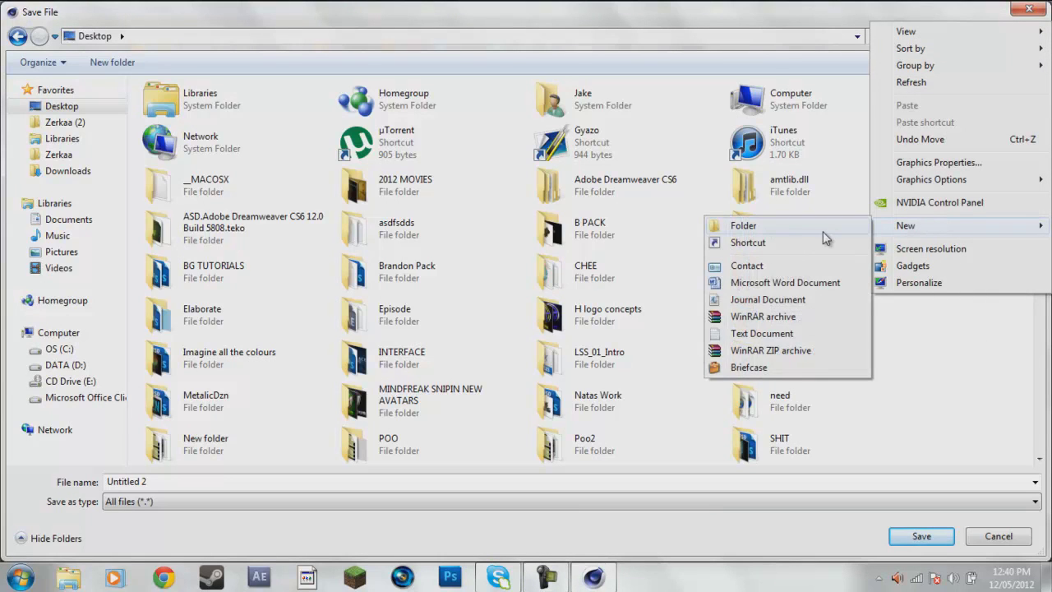
click(814, 209)
text(c4d TUT)
key(Return)
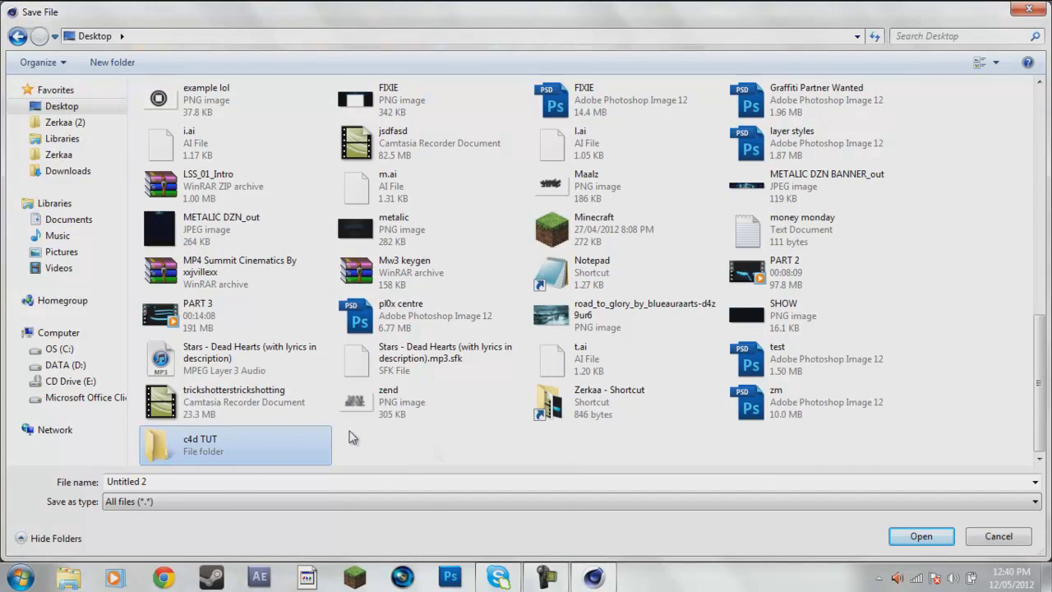
double_click(286, 452)
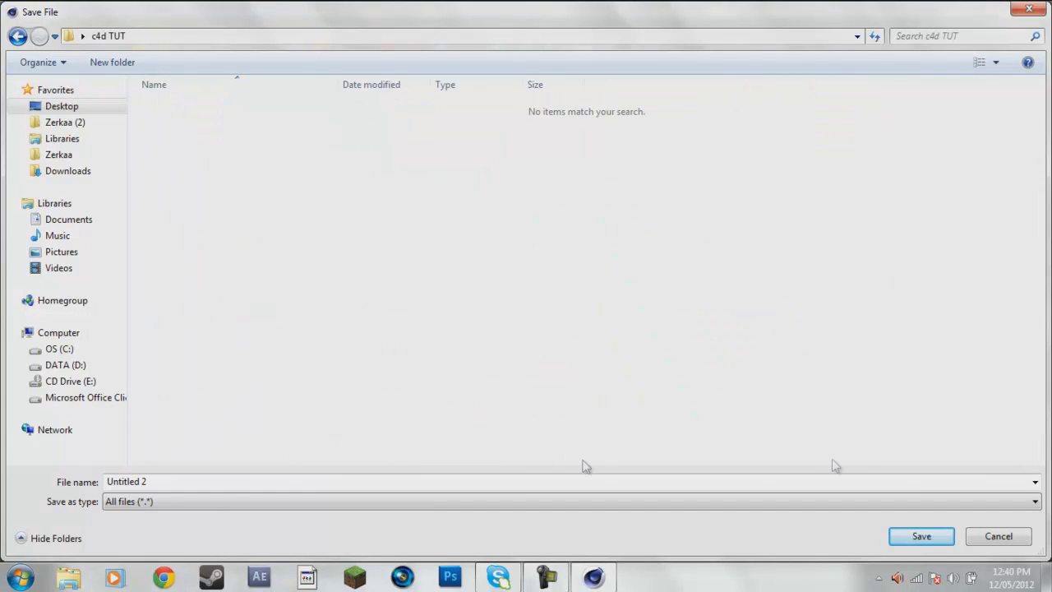
click(918, 536)
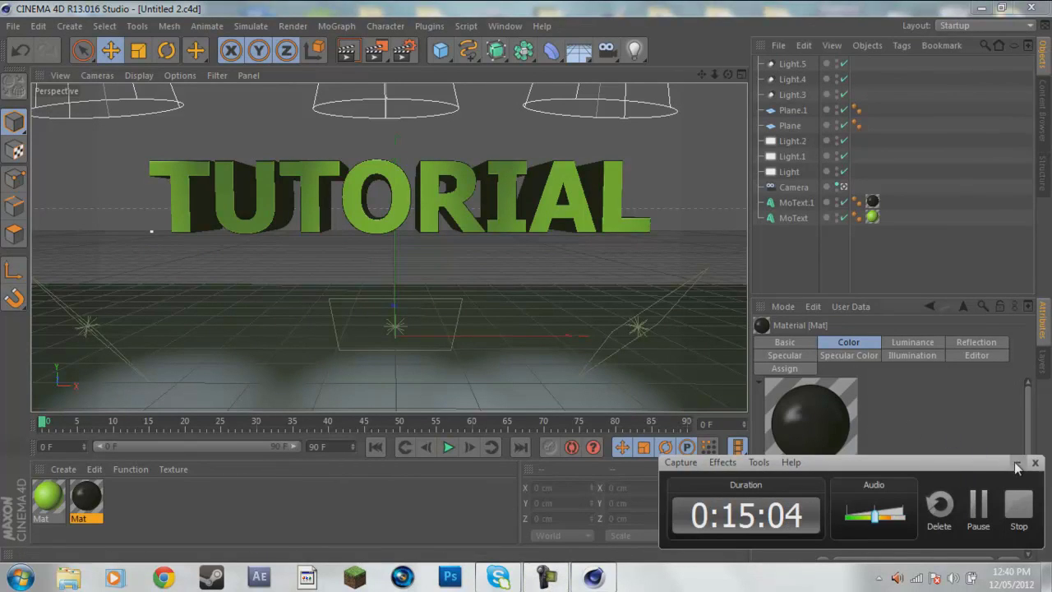
- Render a preview of the finished scene in the camera view
click(1016, 463)
click(346, 51)
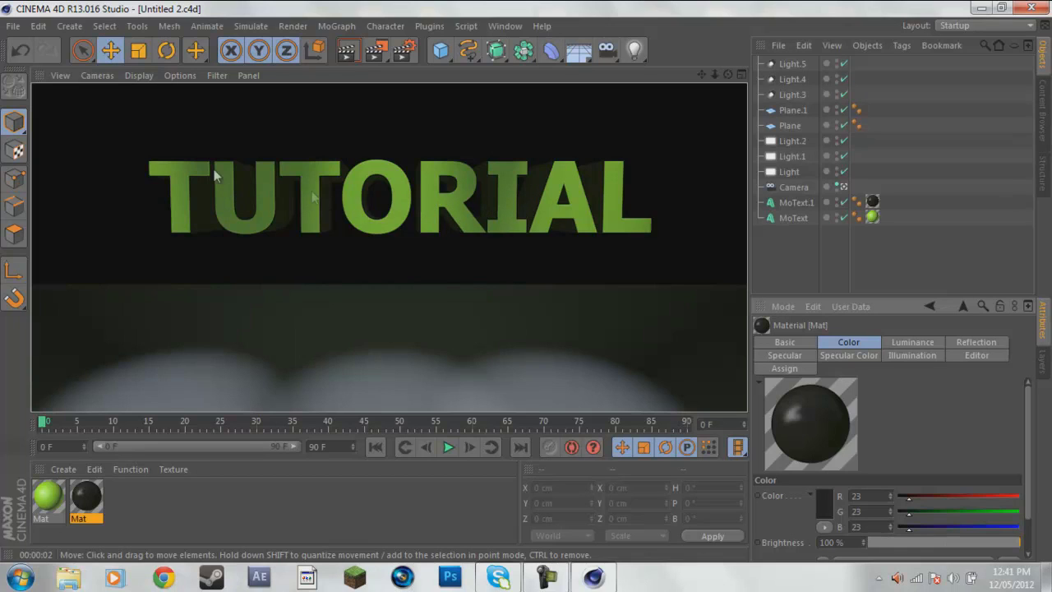
- Save the project file again and close Cinema 4D
click(13, 25)
click(30, 156)
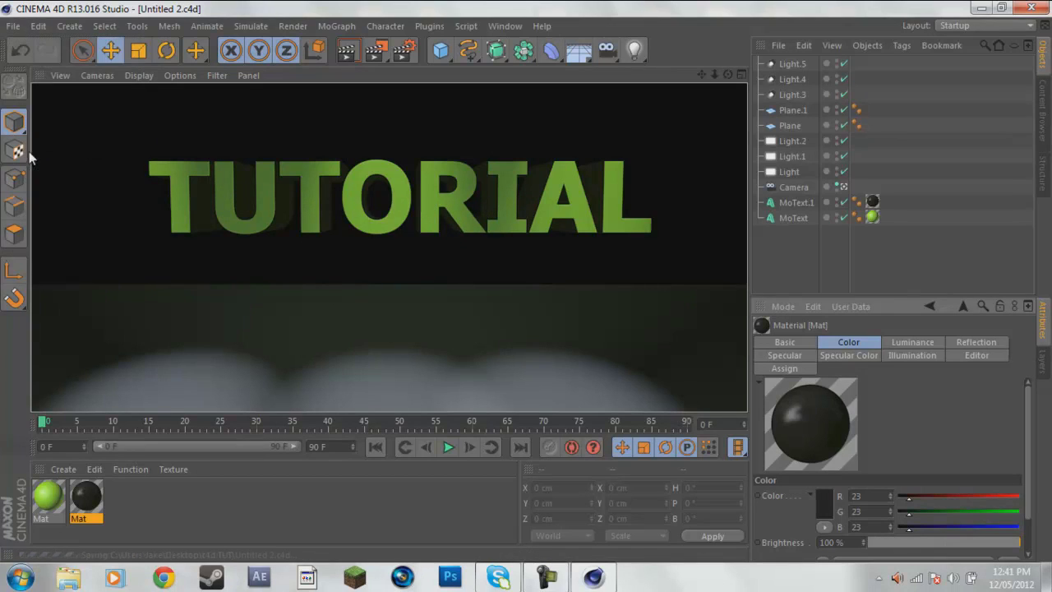
click(1032, 8)
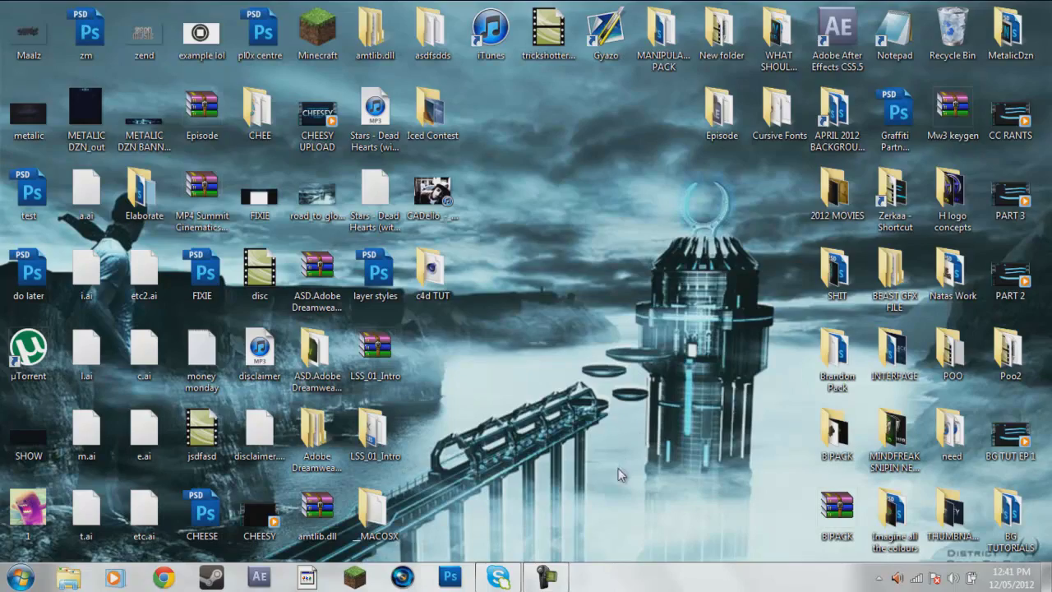
click(547, 577)
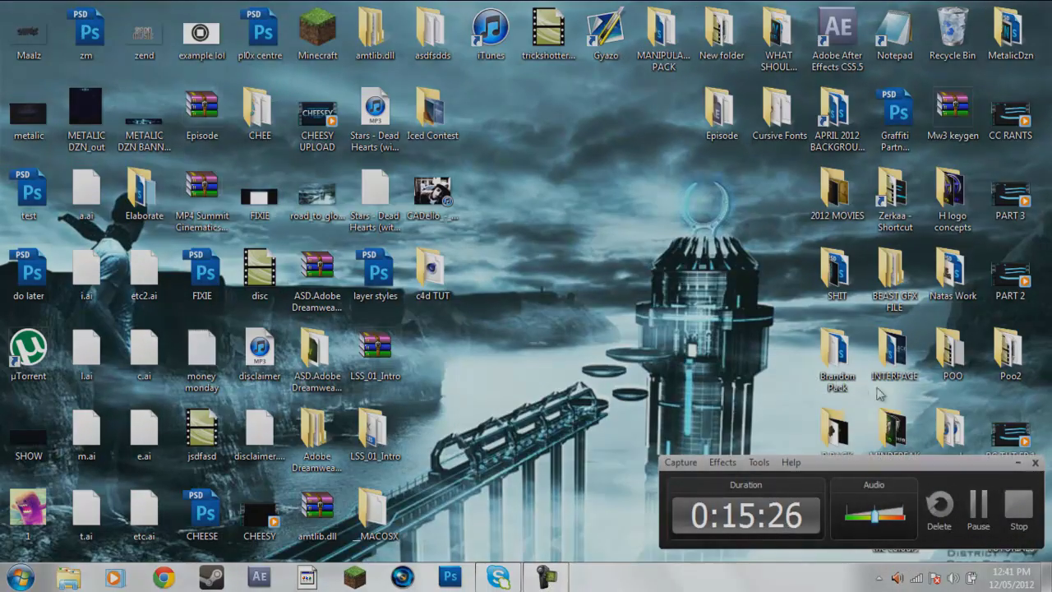